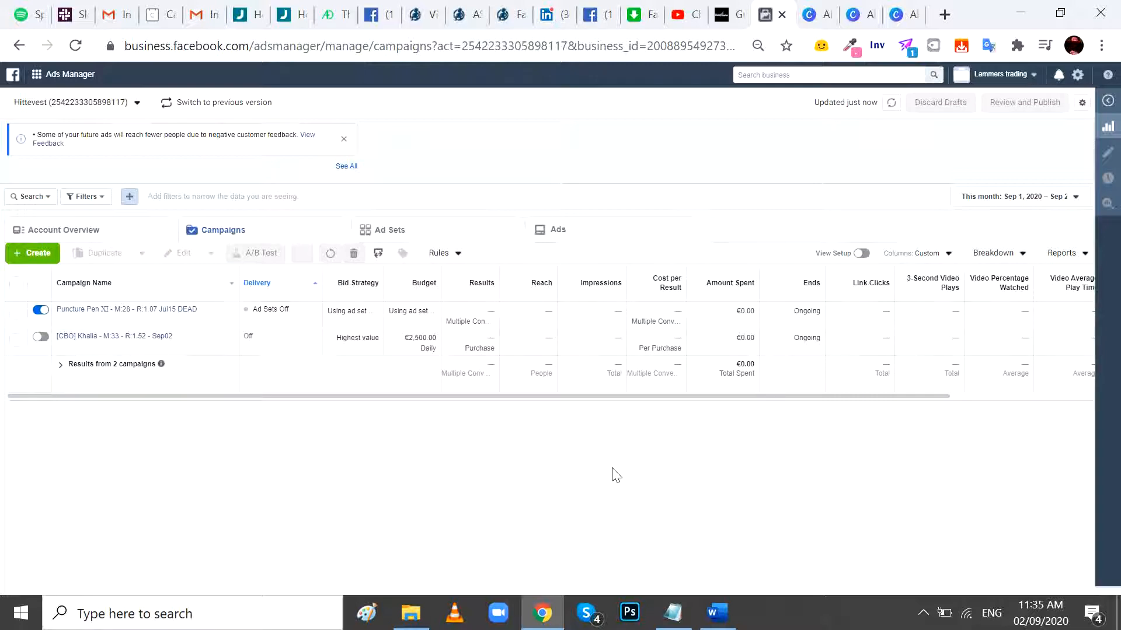
- Review the creatives in the KHALIA folder, followed by the primary texts, headlines and description in the Ad Copies Word document
left_click(410, 613)
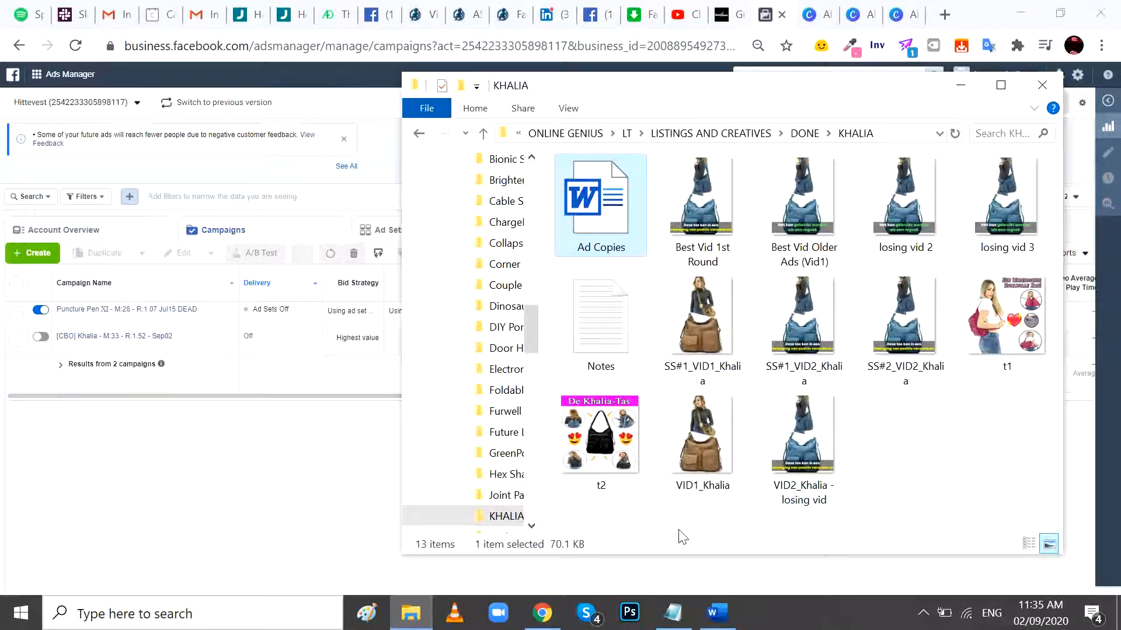
left_click_drag(683, 536, 1048, 170)
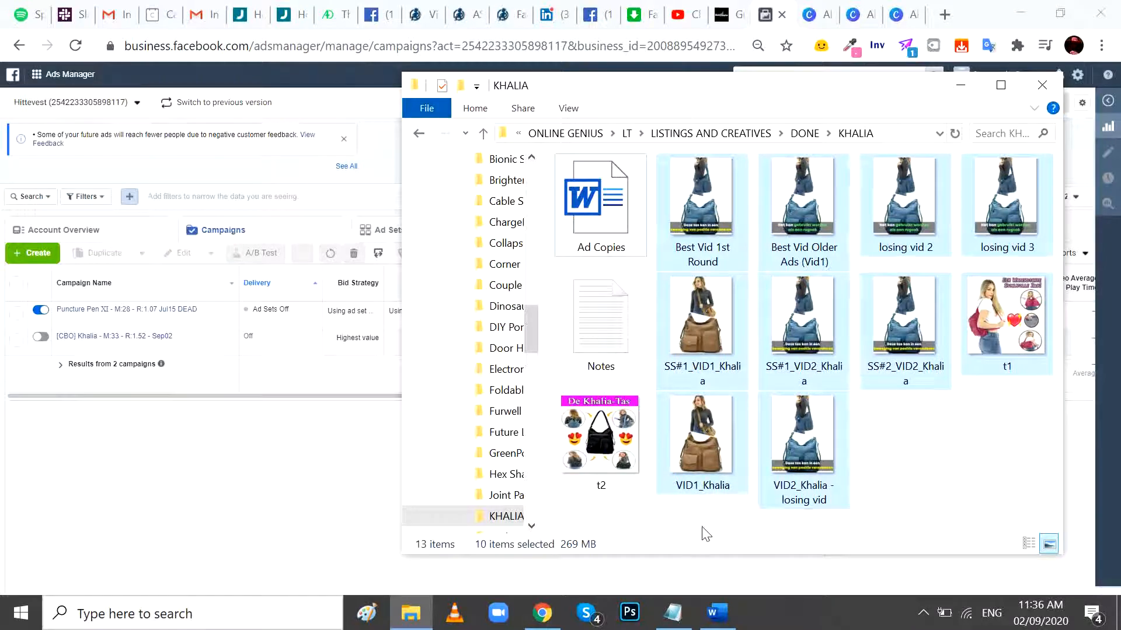
left_click(717, 612)
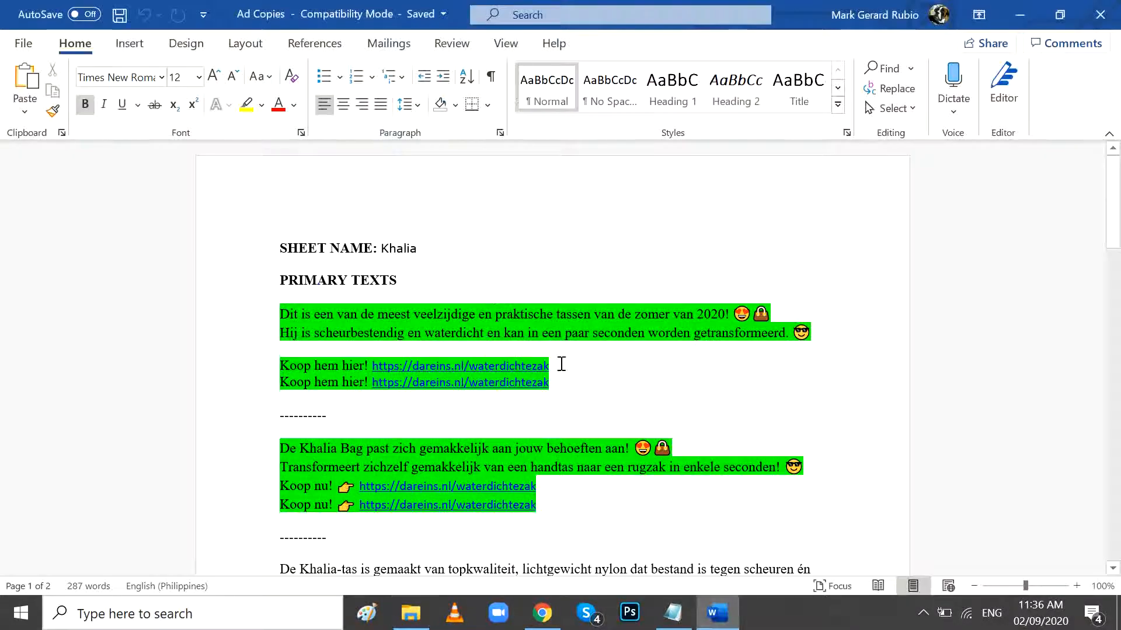
scroll(652, 344, "down", 8)
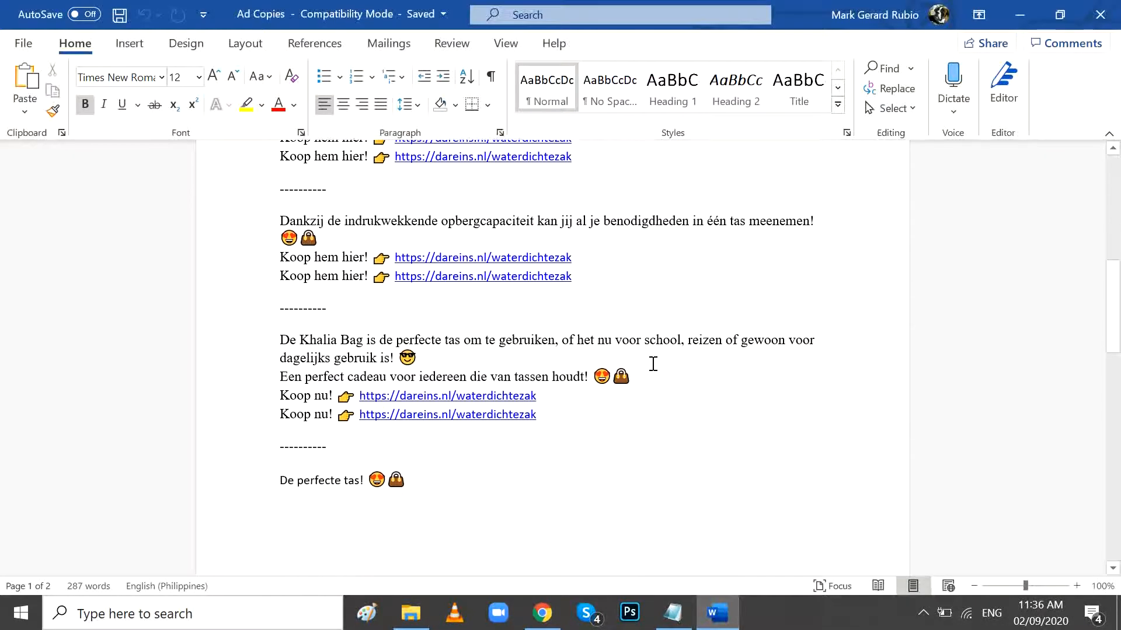
scroll(653, 363, "down", 2)
scroll(653, 364, "up", 10)
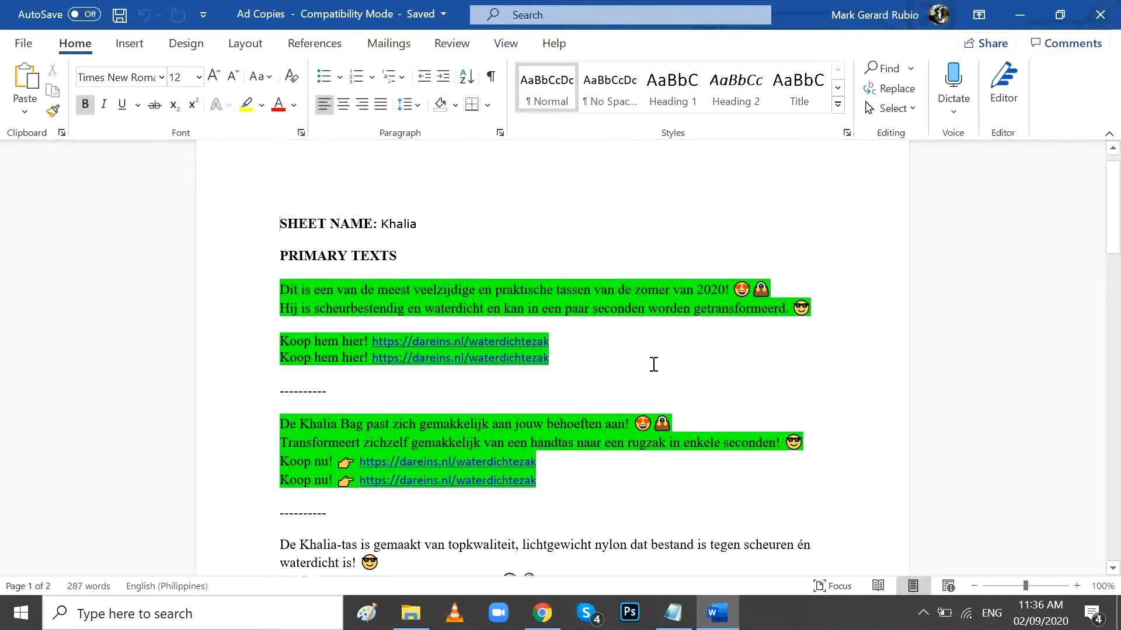
scroll(653, 364, "down", 3)
scroll(653, 364, "up", 2)
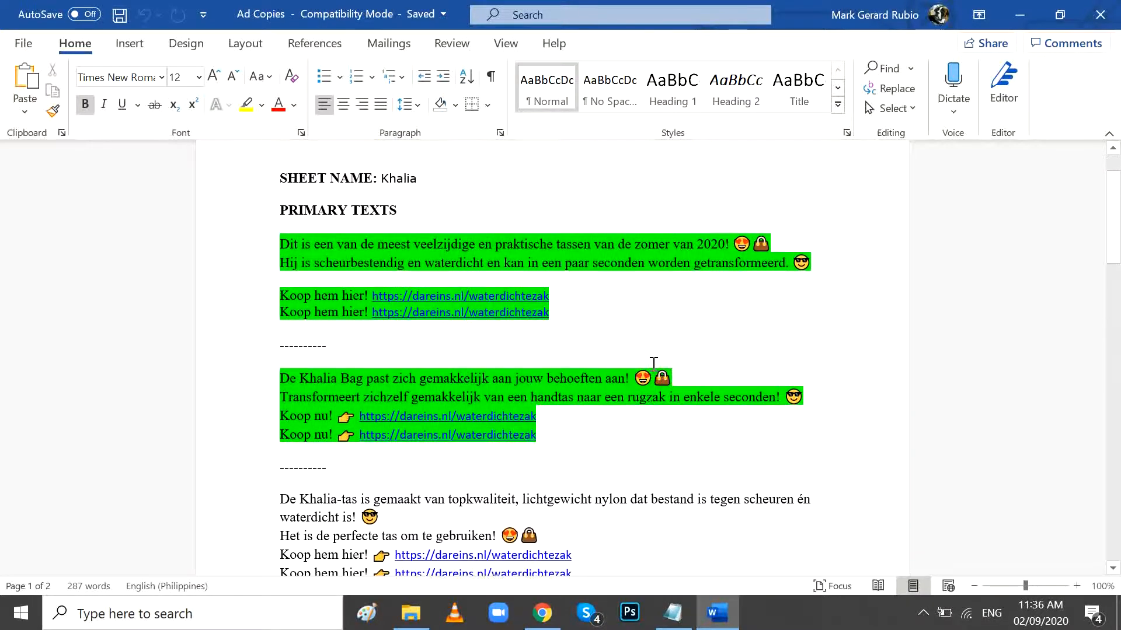
scroll(653, 364, "down", 14)
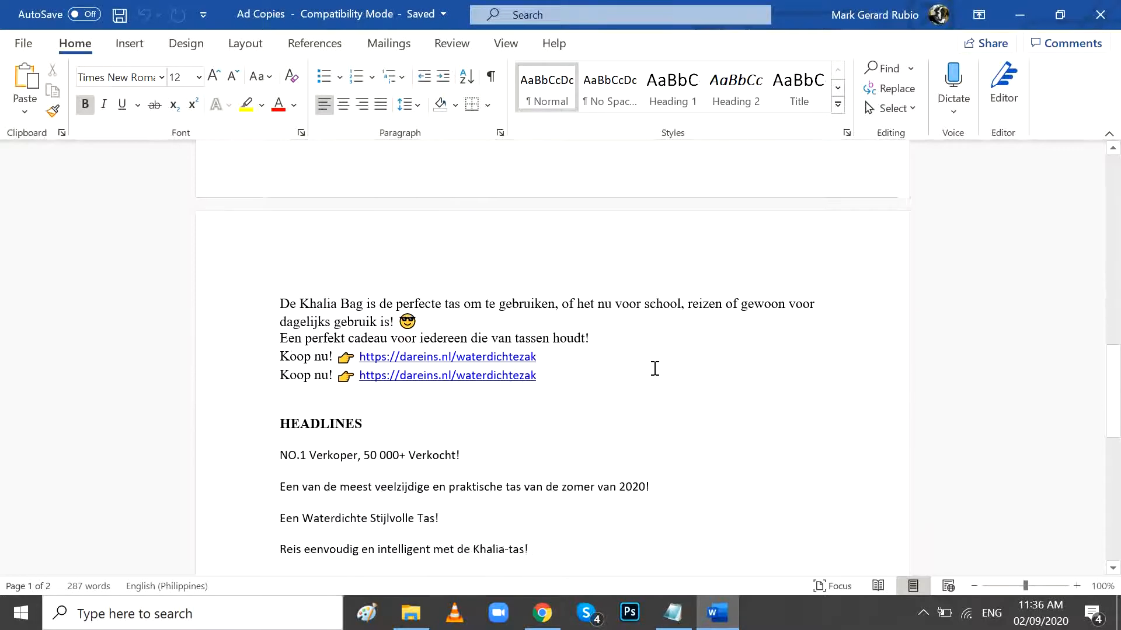
scroll(655, 368, "down", 2)
key("alt+Tab")
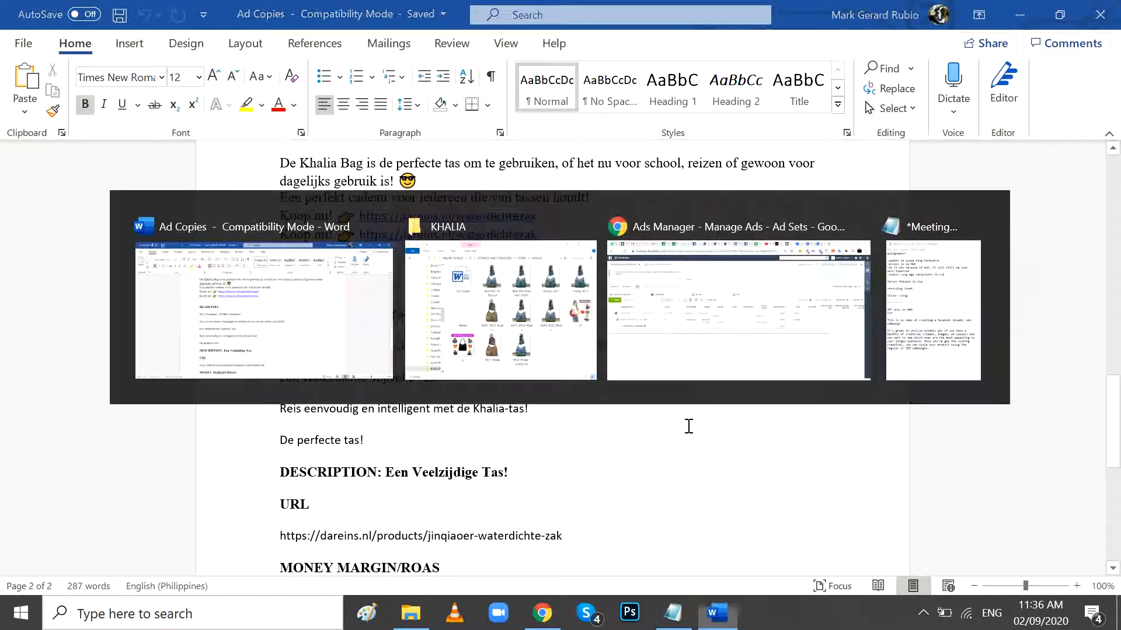
key("alt+Tab")
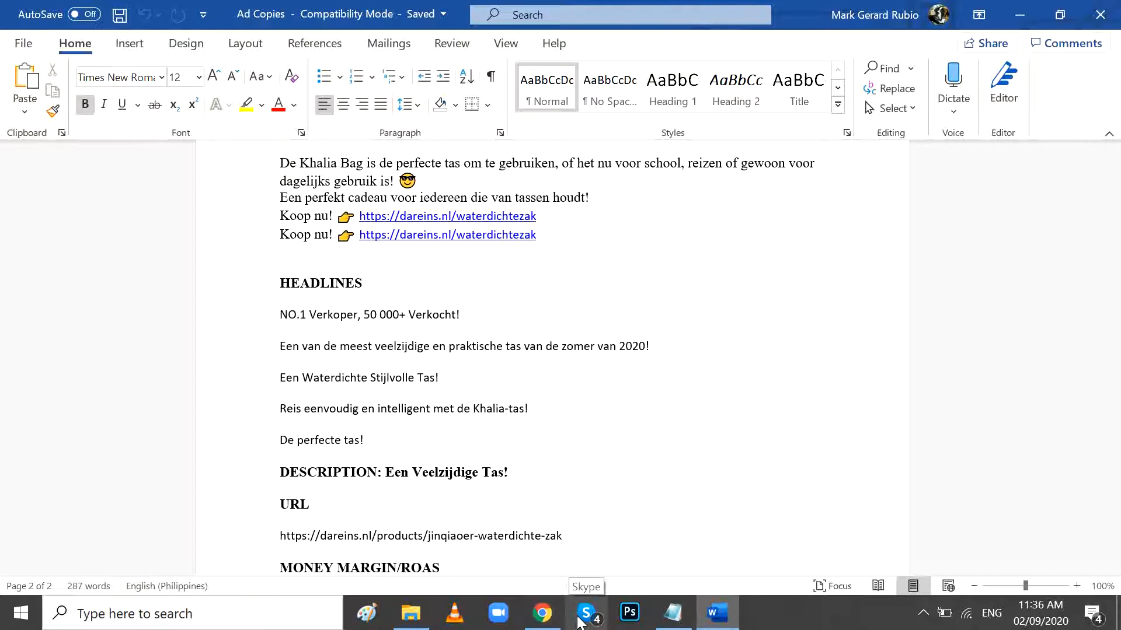
- Switch to Ads Manager in Chrome and start creating a new campaign with the Conversions objective
left_click(542, 613)
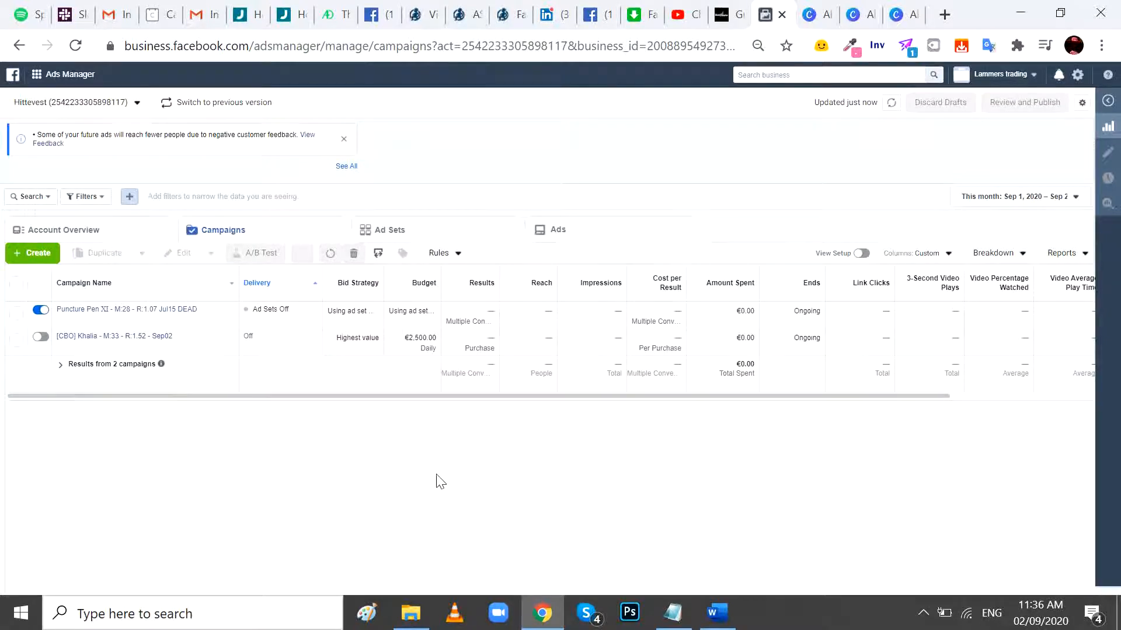
left_click(37, 253)
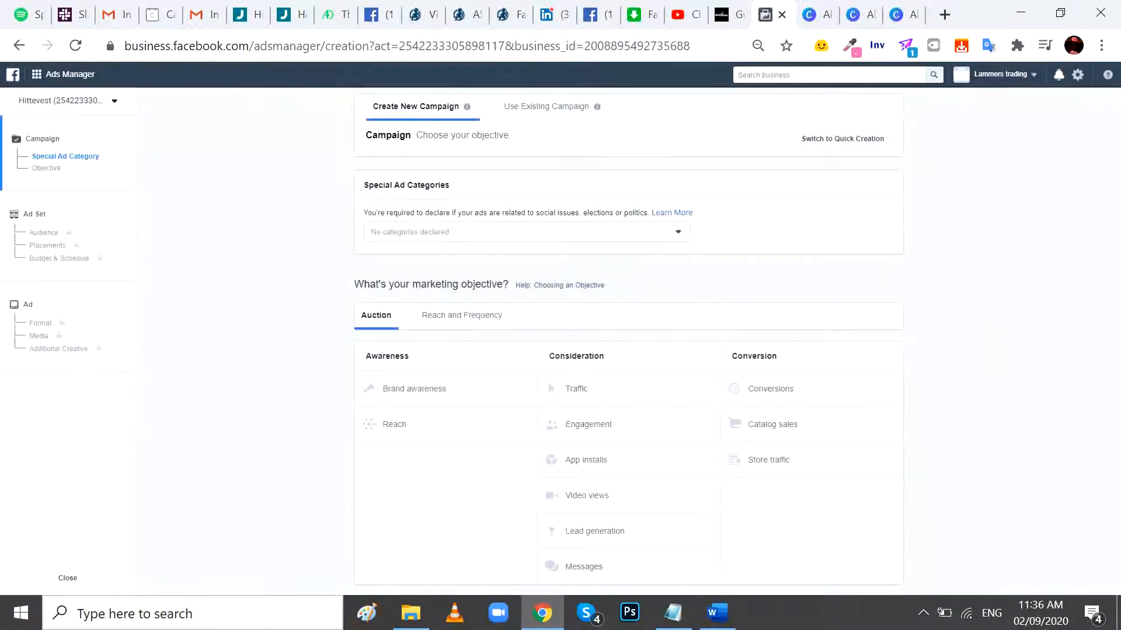
left_click(717, 613)
scroll(790, 376, "up", 12)
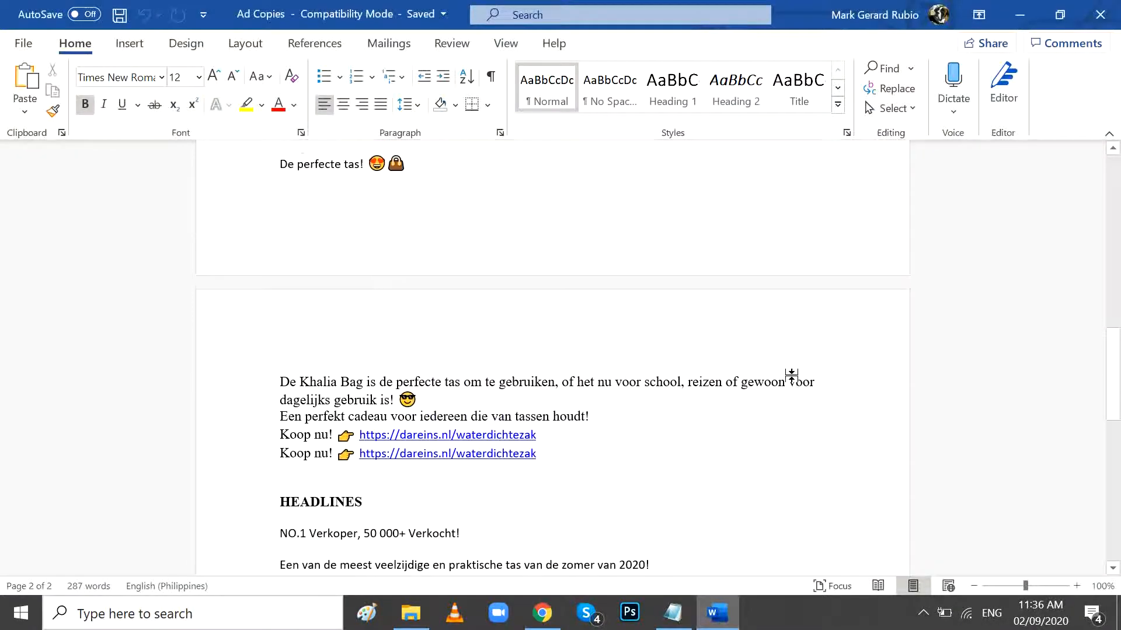
left_click_drag(1120, 332, 1091, 381)
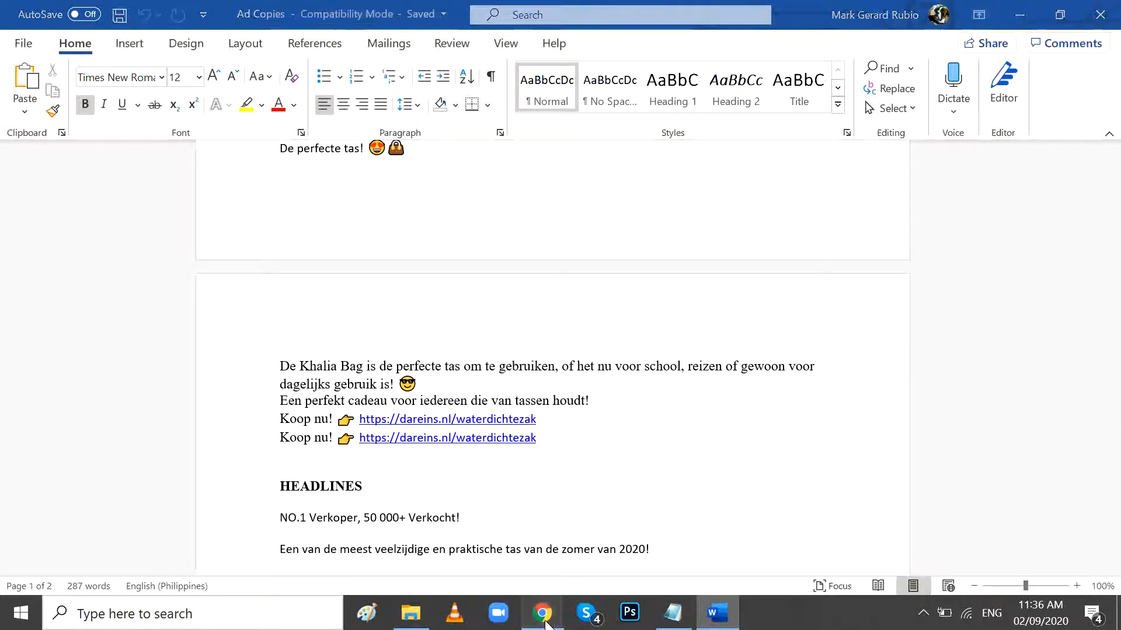
left_click(542, 613)
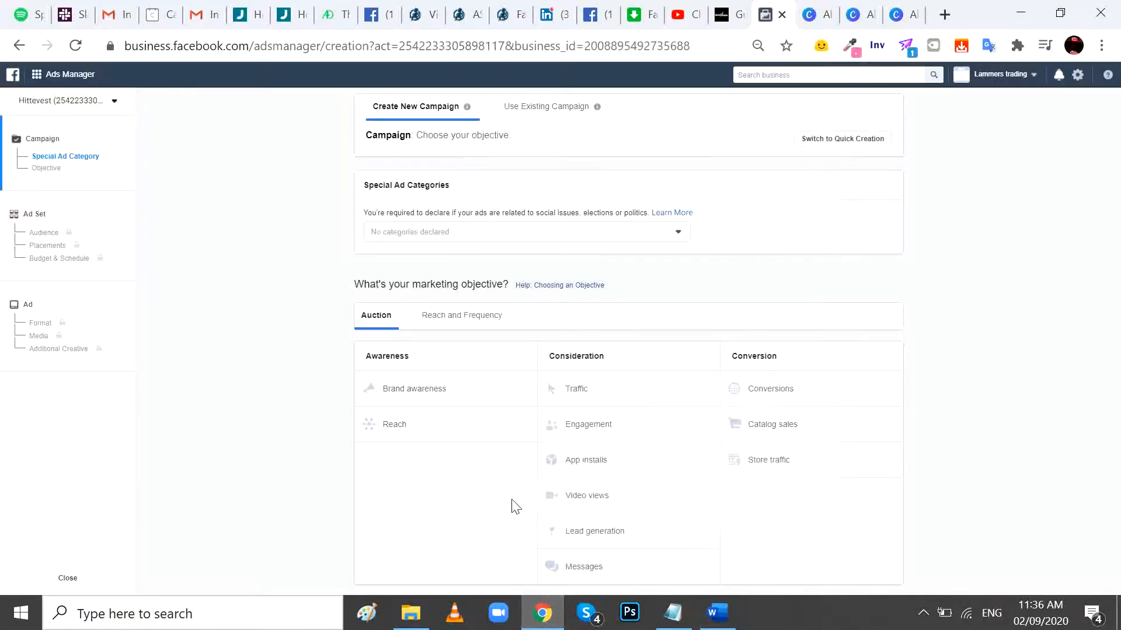
left_click(799, 390)
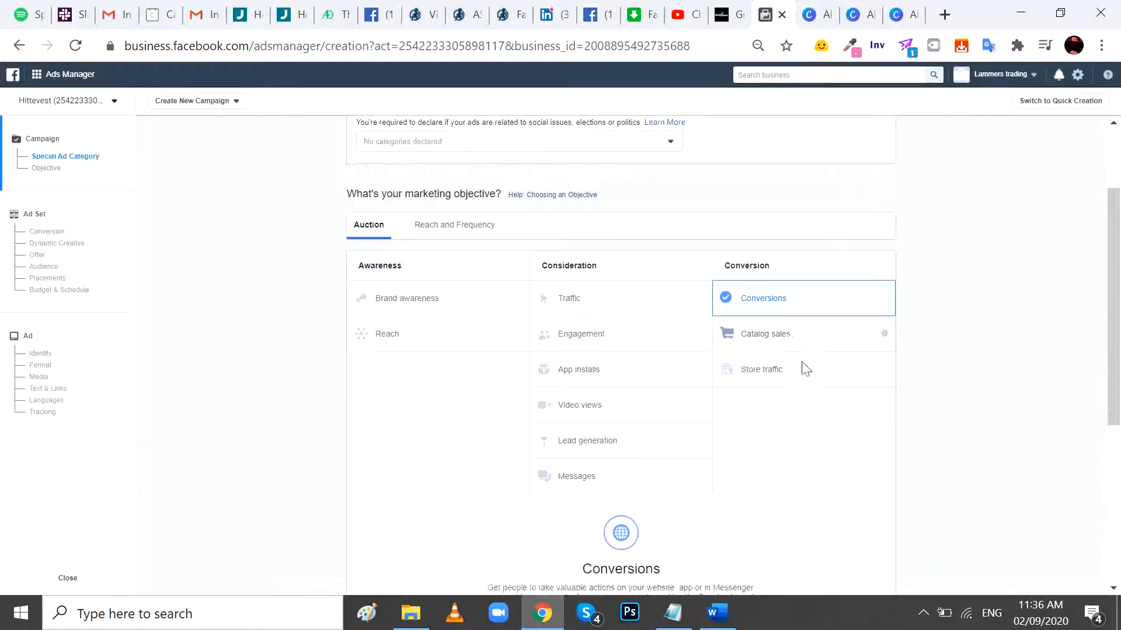
- Replace the default campaign name with "[D] Khalia - M:"
scroll(803, 368, "down", 5)
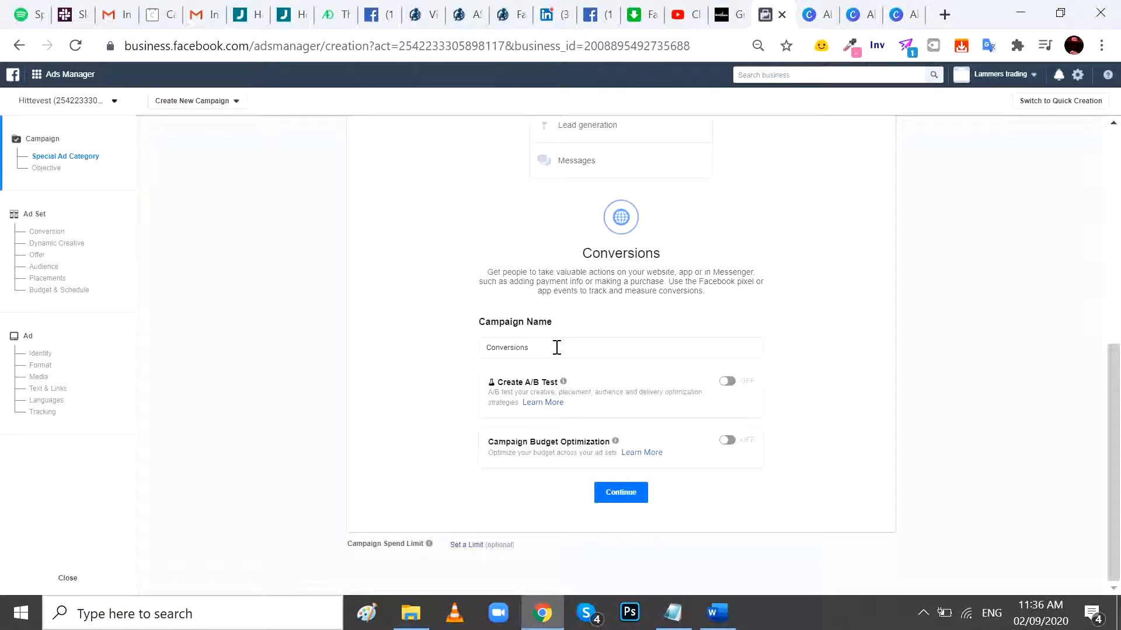
double_click(524, 348)
key("BackSpace")
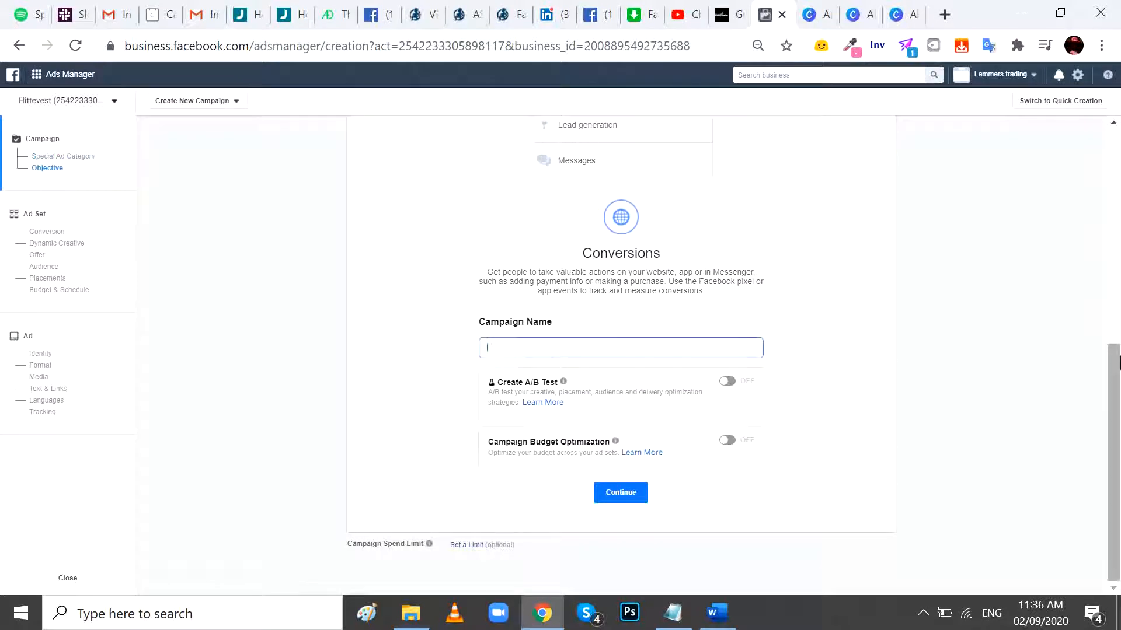
type("[D] K")
type("halia - M")
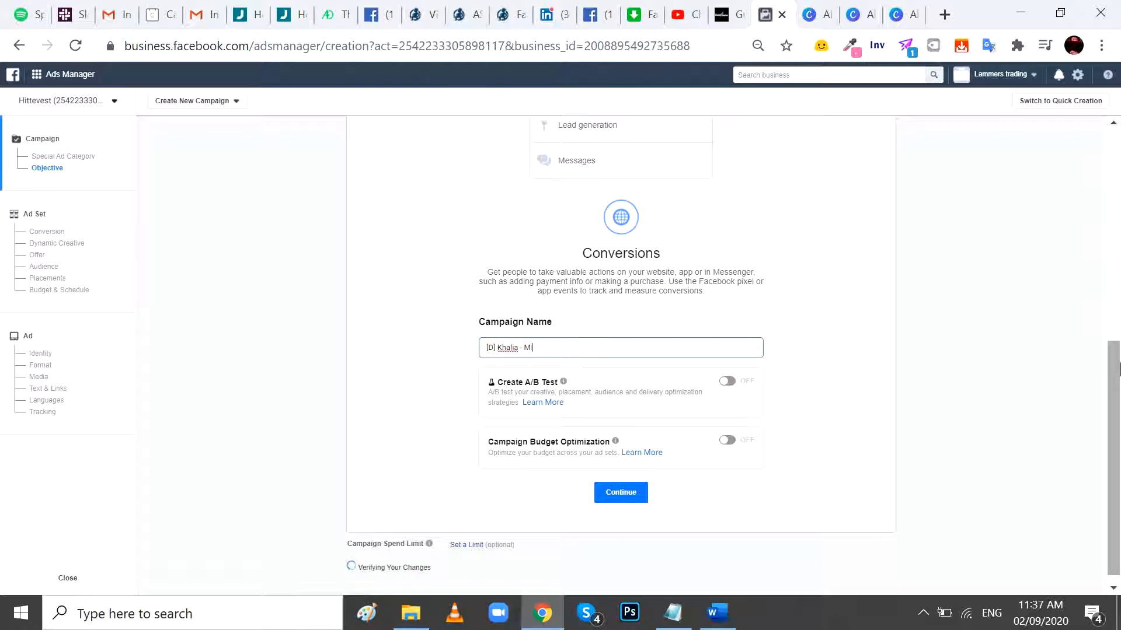
- Look up the money margin and ROAS in the Ad Copies Word document and append "33 - R:1.52" to the campaign name
left_click(718, 612)
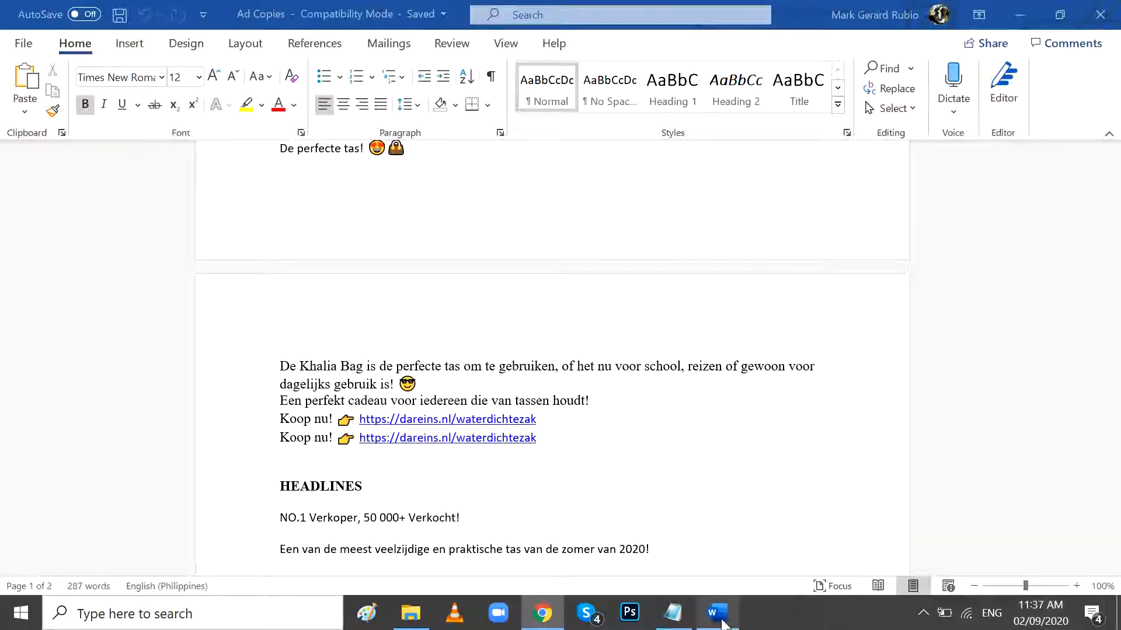
scroll(409, 491, "down", 6)
scroll(403, 482, "down", 3)
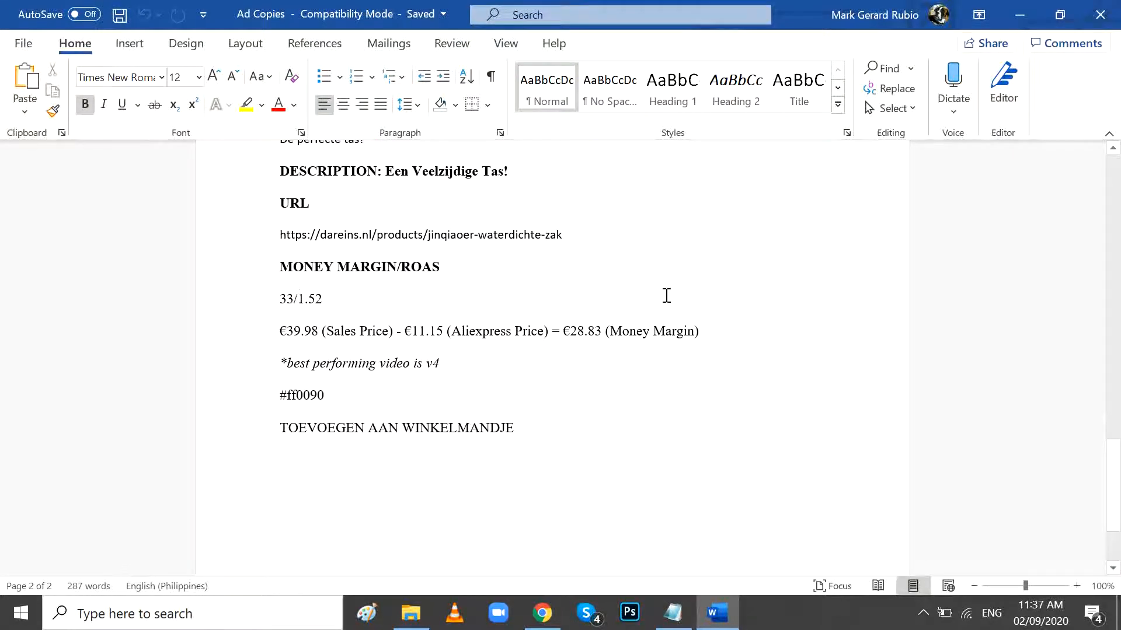
key("alt+Tab")
key("alt+Tab")
key("alt+Tab")
type("33 - ")
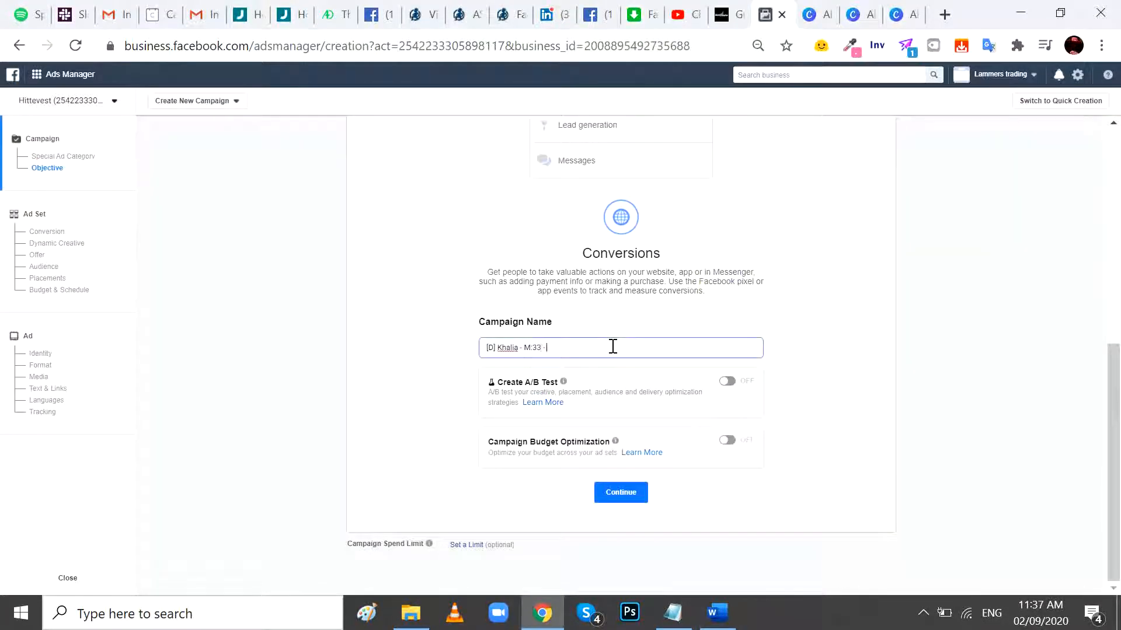
type("R:")
key("alt+Tab")
key("alt+Tab")
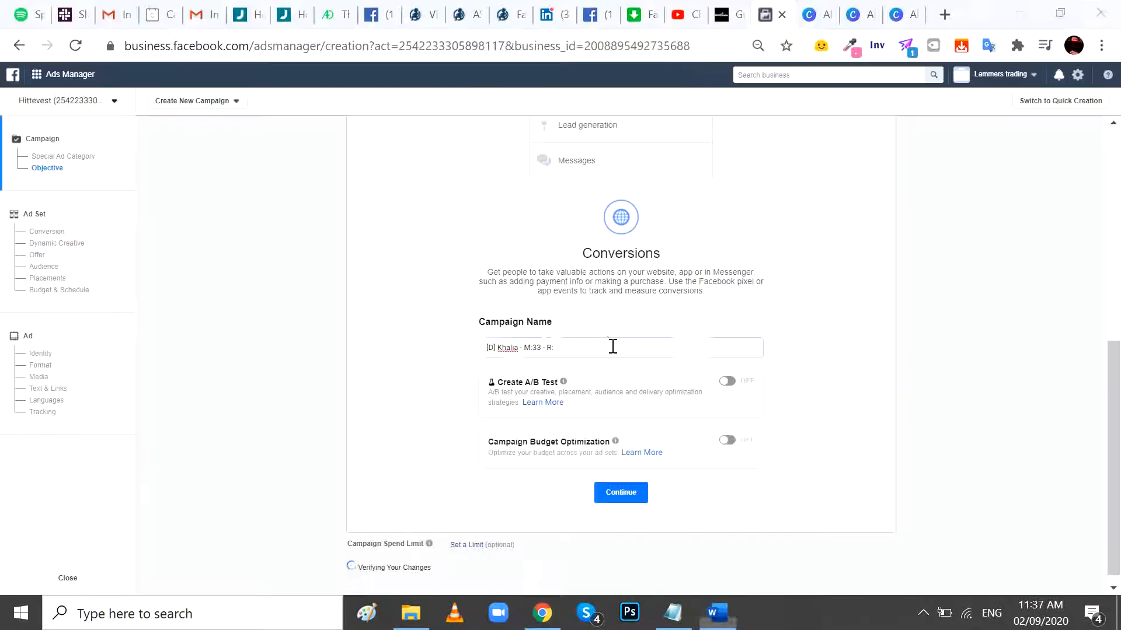
type("1.52")
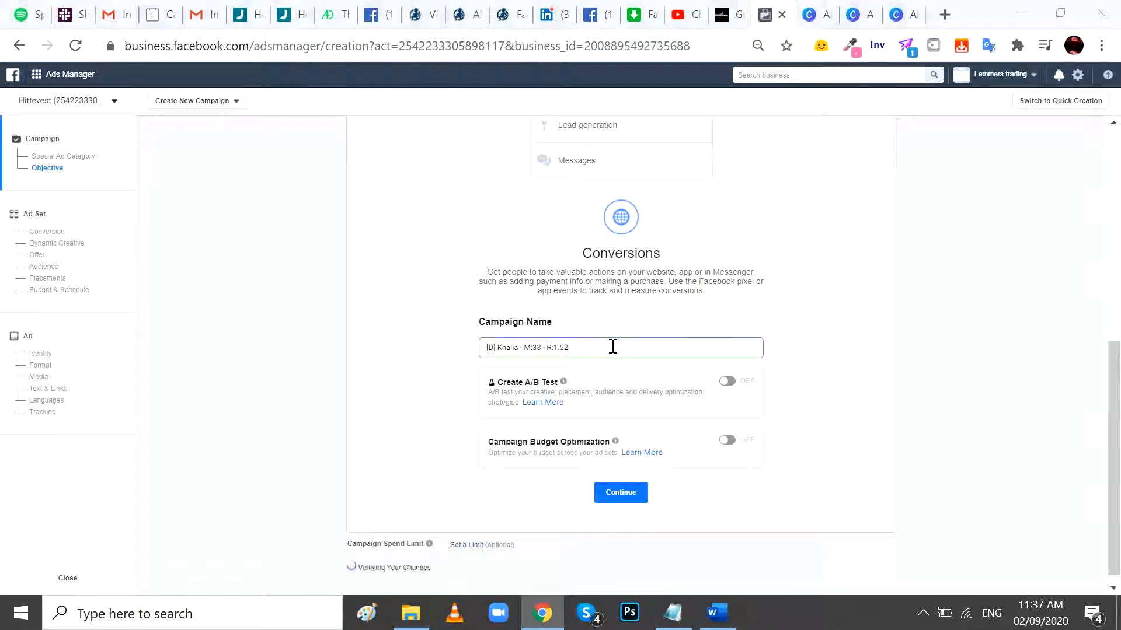
- Recheck the margin figures in Word, complete the campaign name with " - Sep03", and continue to the ad set settings
key("alt+Tab")
key("alt+Tab")
key("alt+Tab")
key("alt+Tab")
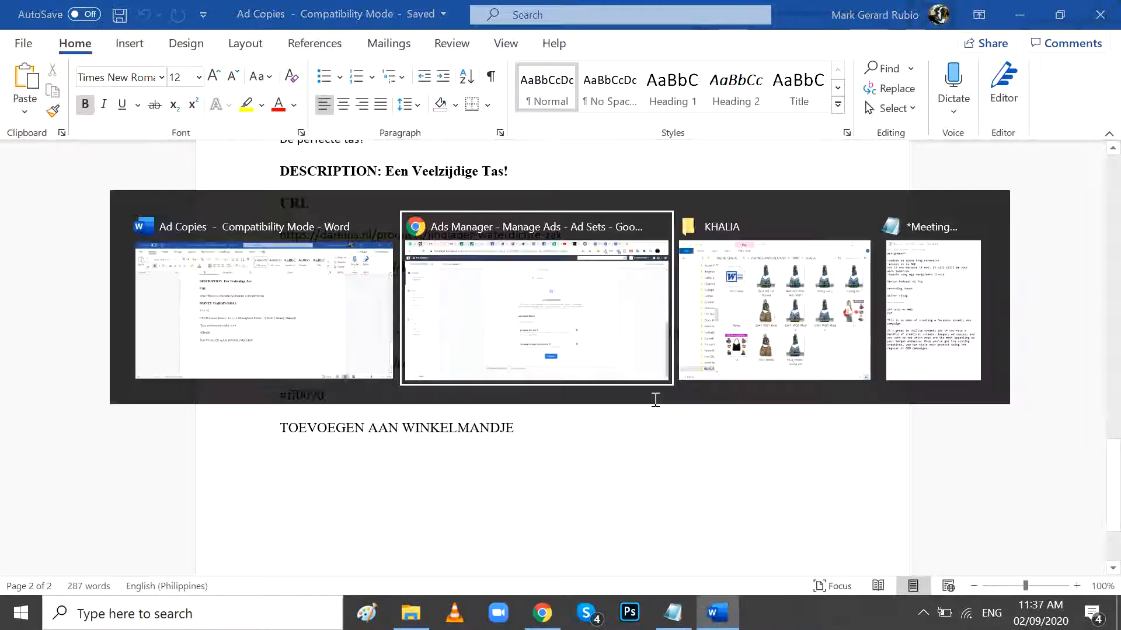
type("- M:33 - R:1.52 -")
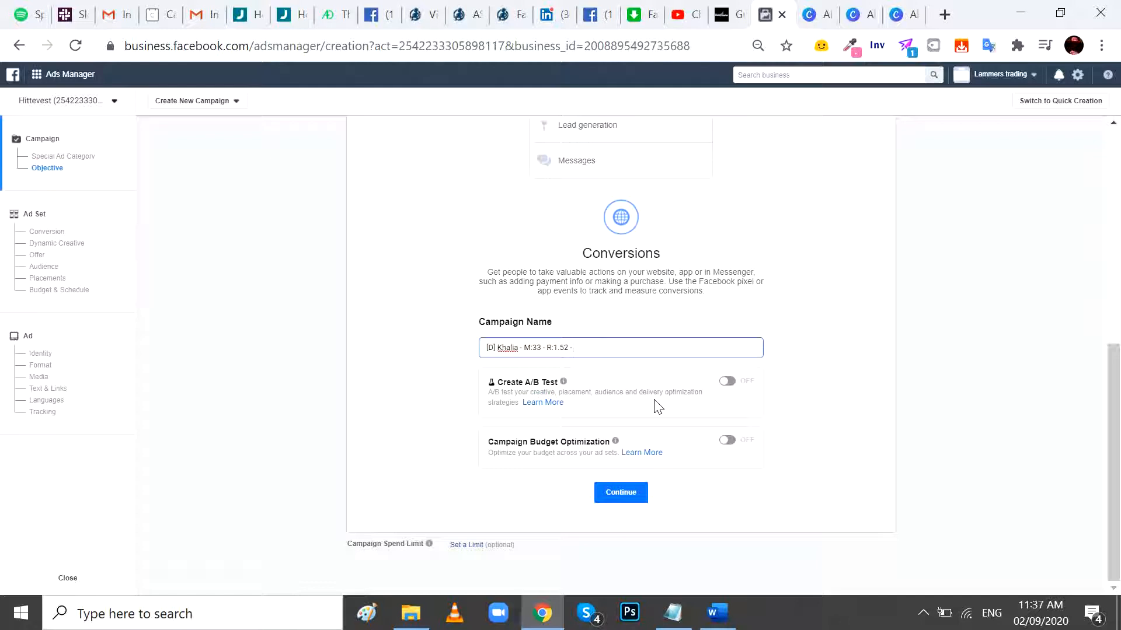
type("Sep03")
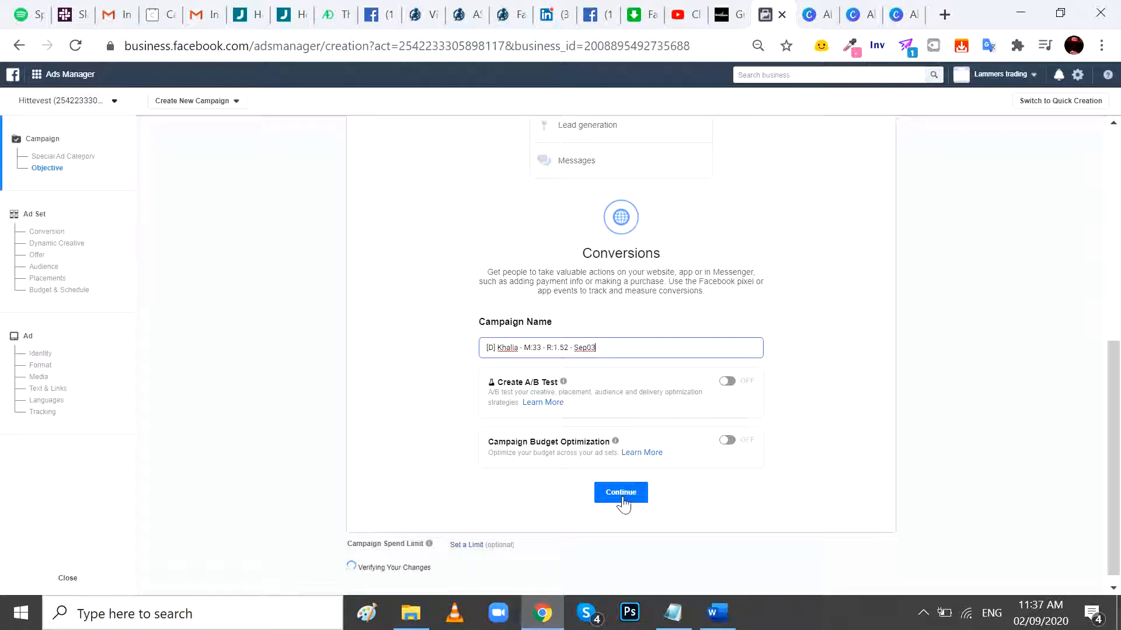
mouse_move(614, 443)
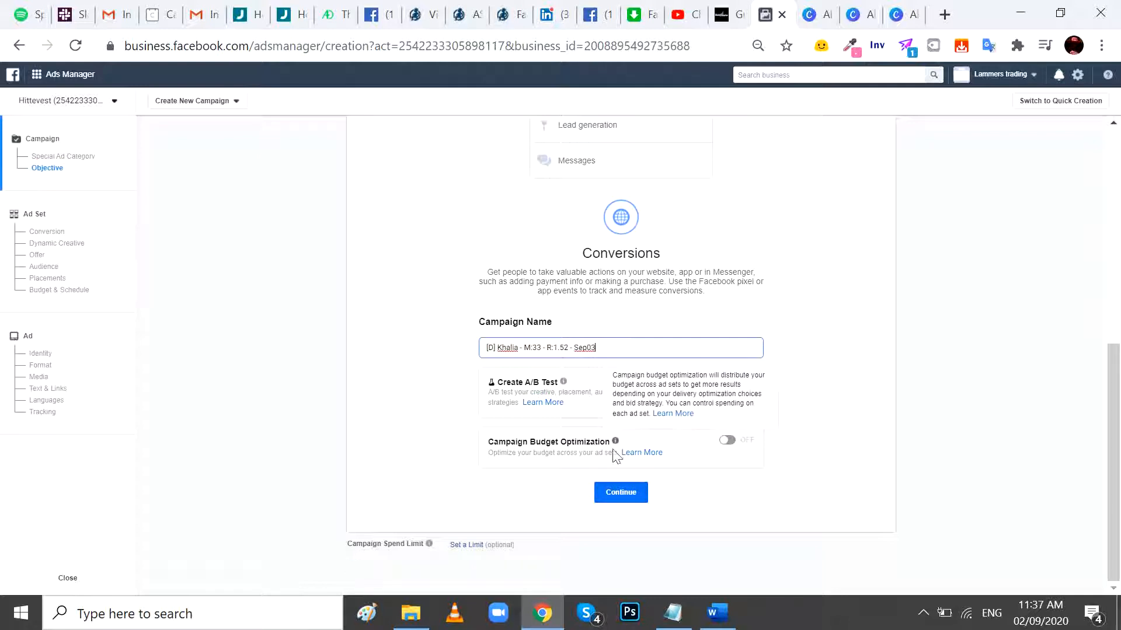
left_click(631, 501)
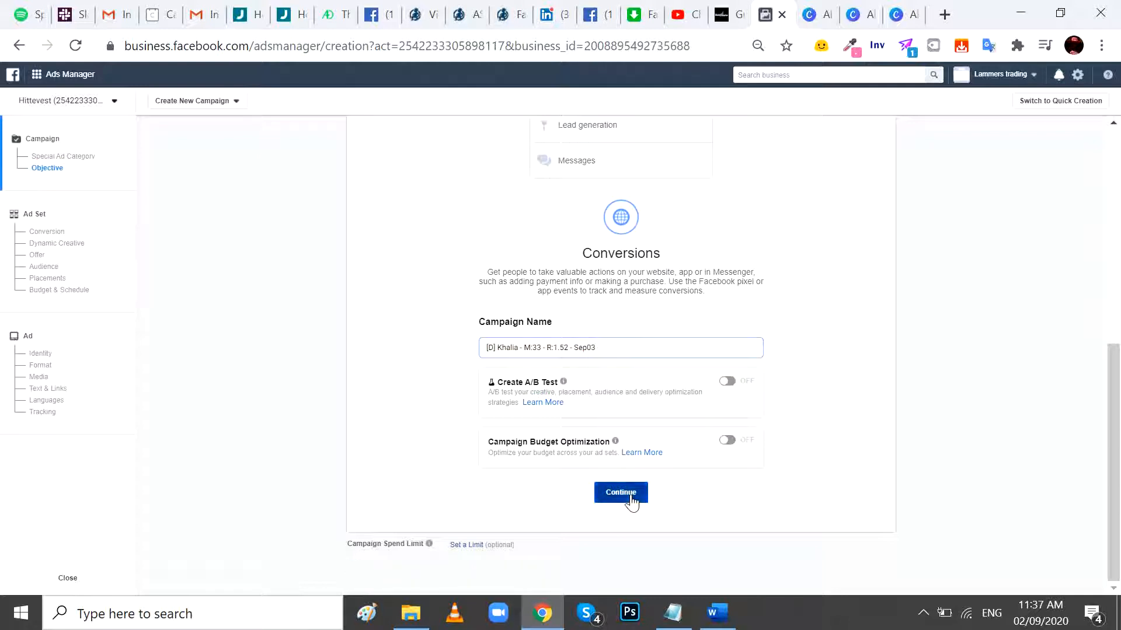
- Switch to File Explorer and view the t2 image from the KHALIA folder, closing it when finished
left_click(411, 613)
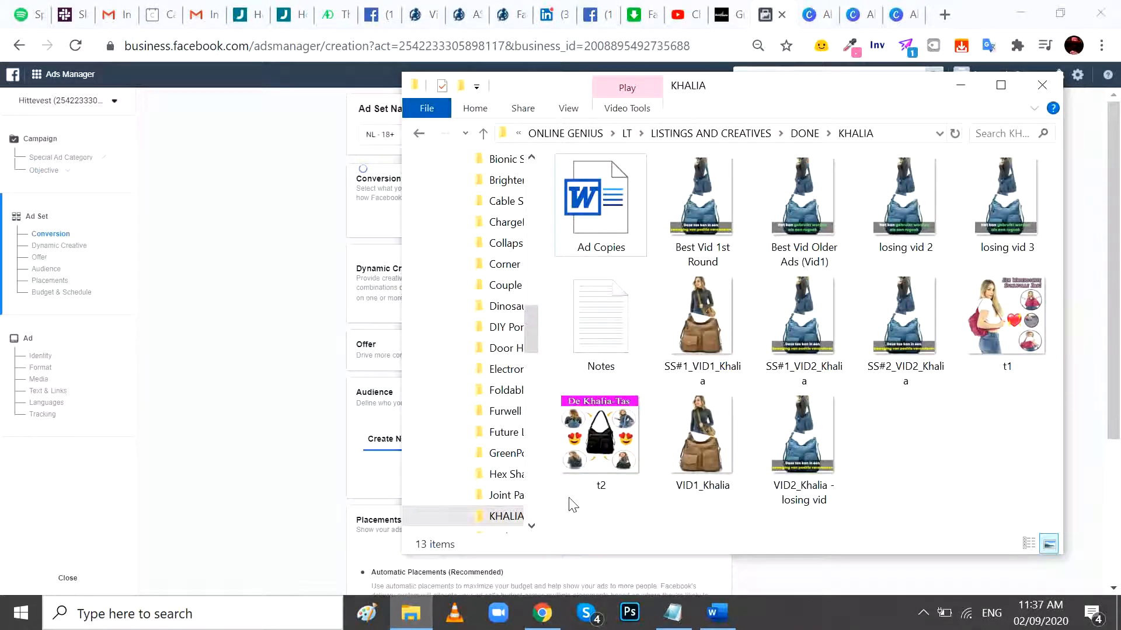
left_click(597, 451)
double_click(595, 445)
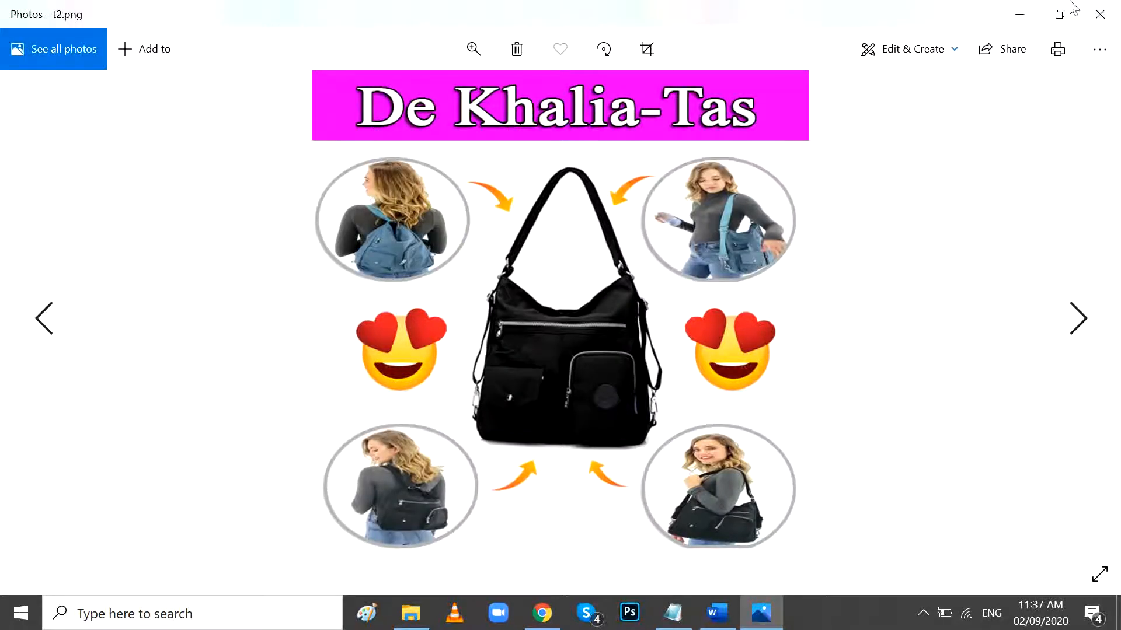
left_click(1100, 14)
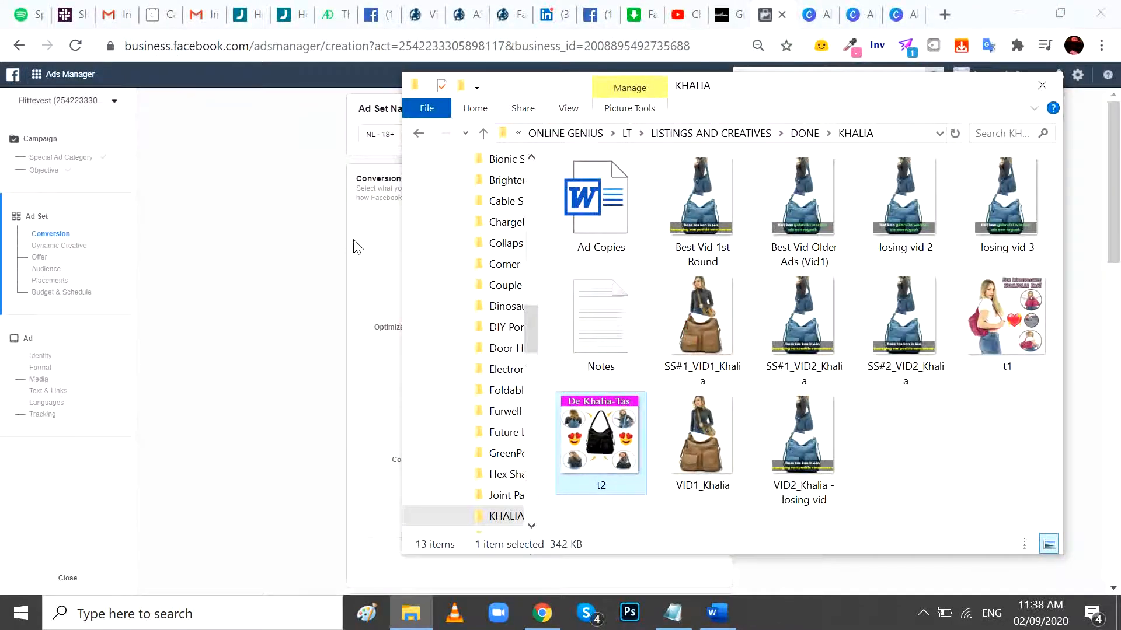
- Select the default ad set name in Ads Manager and check the meeting notes already open in Notepad
left_click(357, 247)
left_click_drag(395, 135, 366, 141)
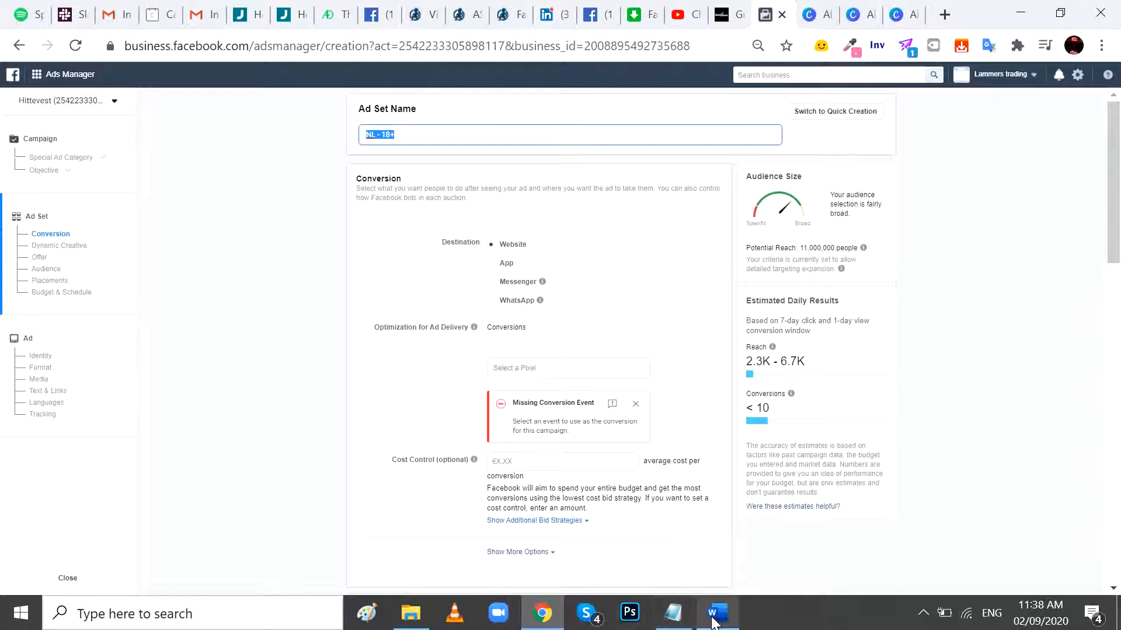
left_click(677, 620)
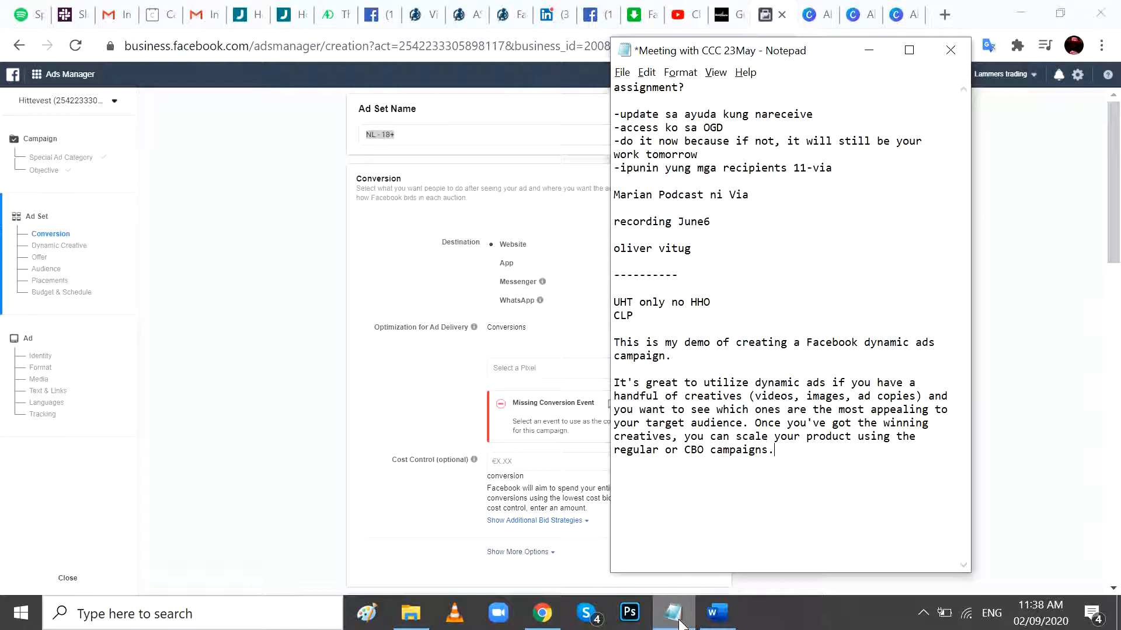
key("alt+Tab")
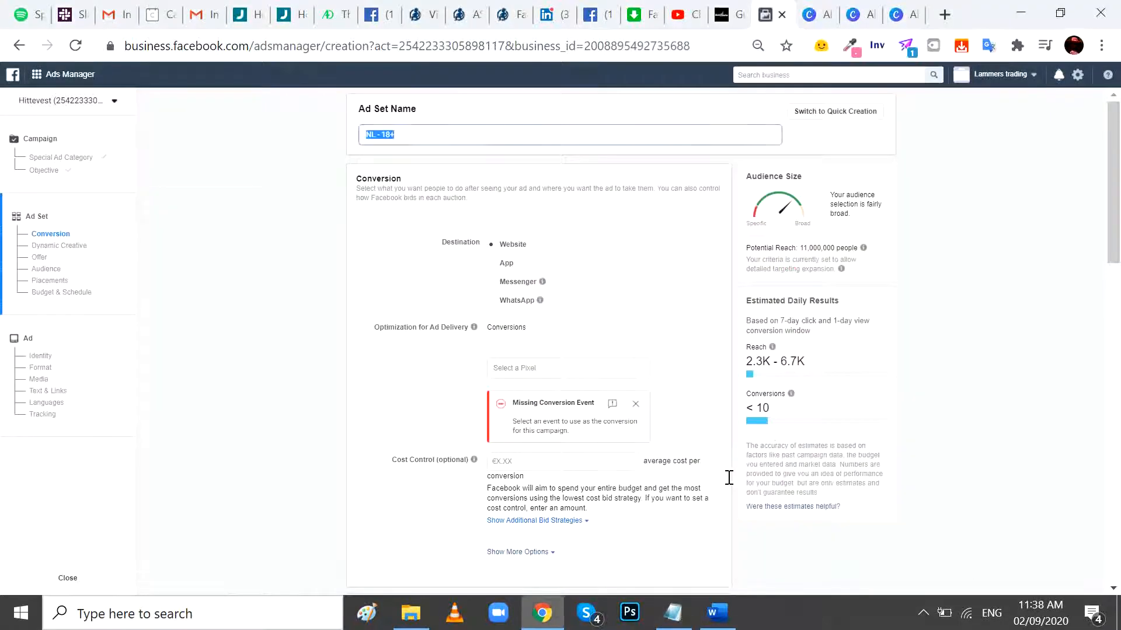
key("alt+Tab")
key("alt+Tab")
key("alt+Tab")
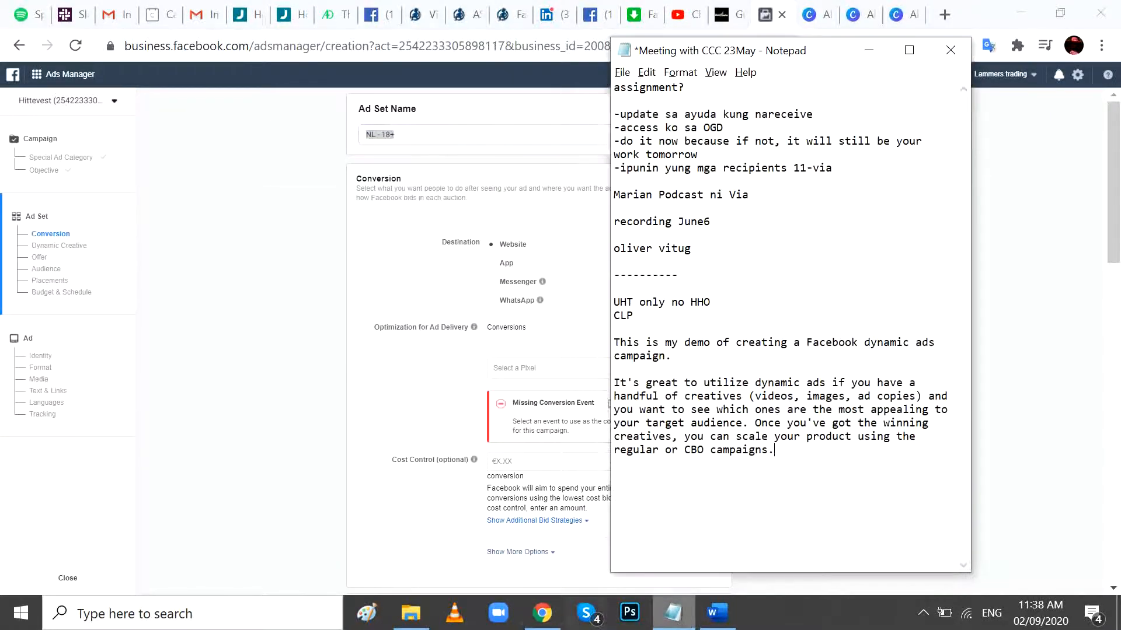
- Open the Notes text file from the KHALIA folder in File Explorer and read the top performing interests for Khalia
left_click(411, 612)
left_click(610, 310)
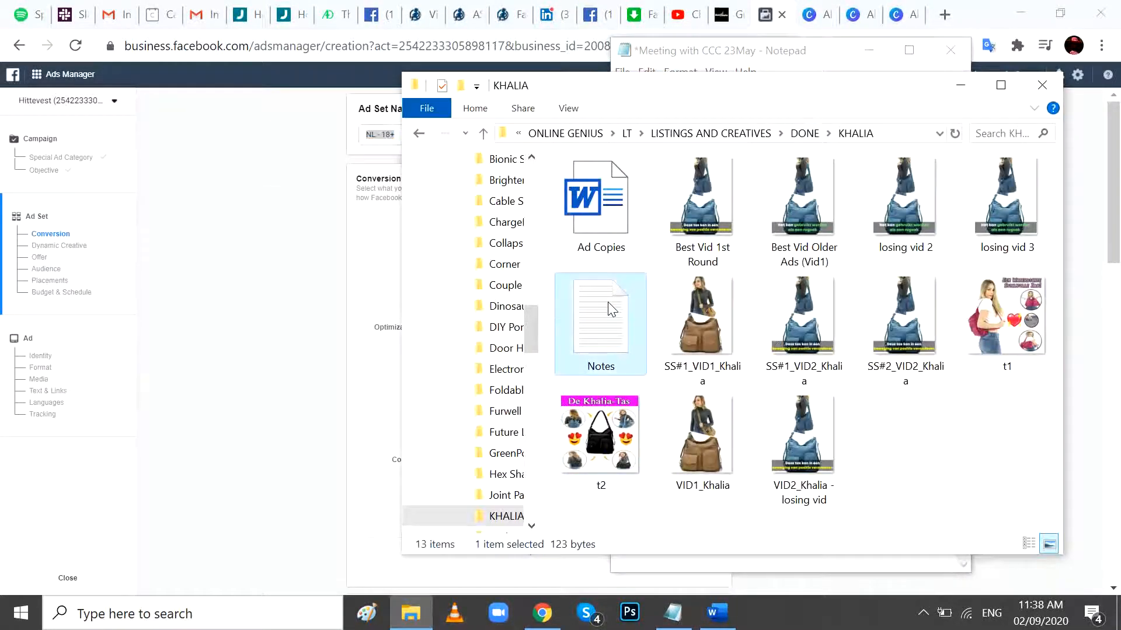
double_click(610, 310)
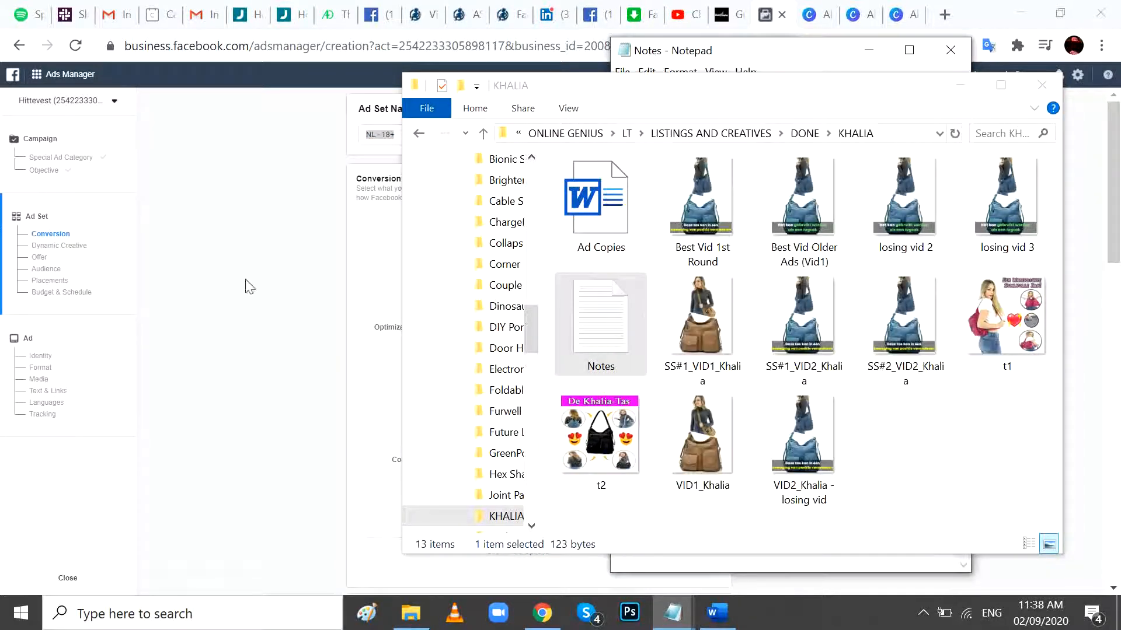
left_click(758, 51)
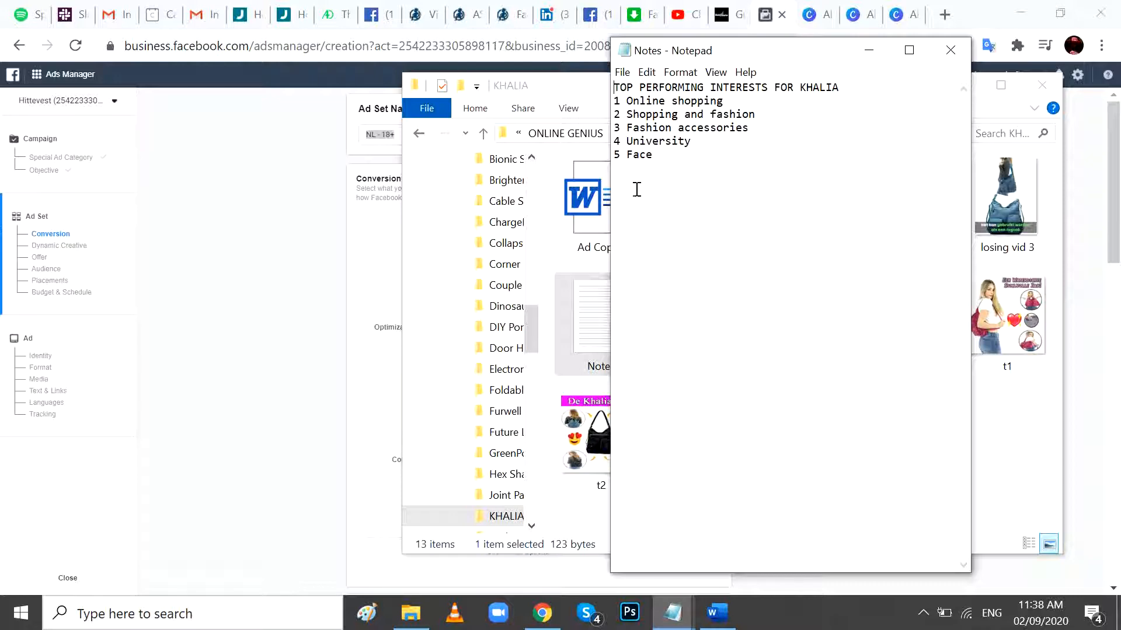
left_click(590, 93)
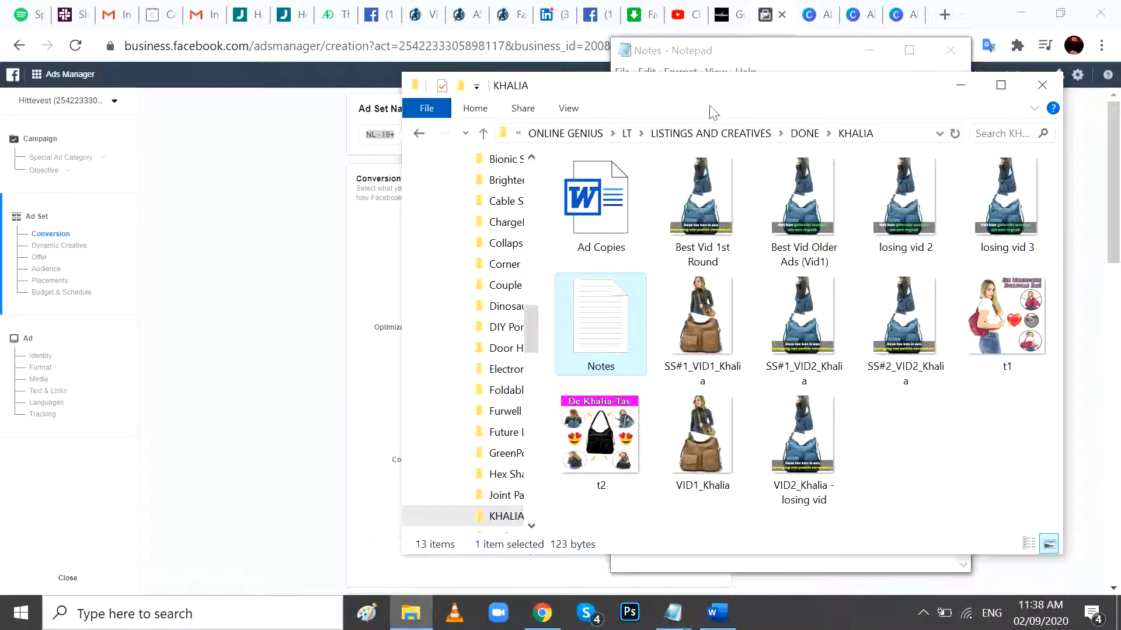
left_click(759, 54)
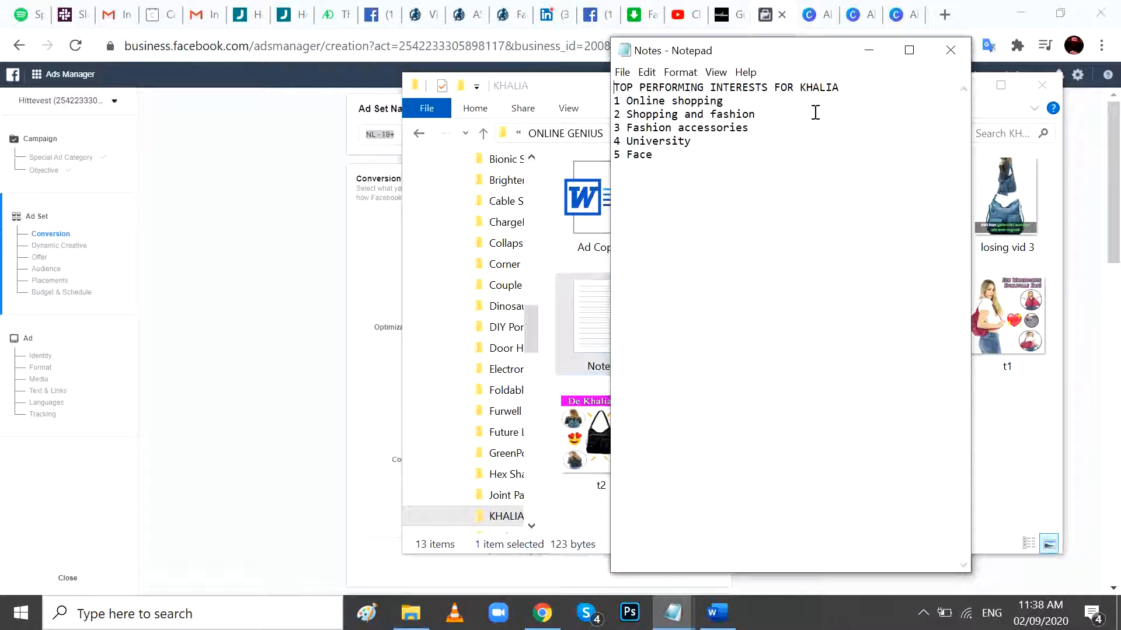
- Return to Ads Manager and replace the default ad set name with "No target"
left_click(868, 51)
left_click(765, 16)
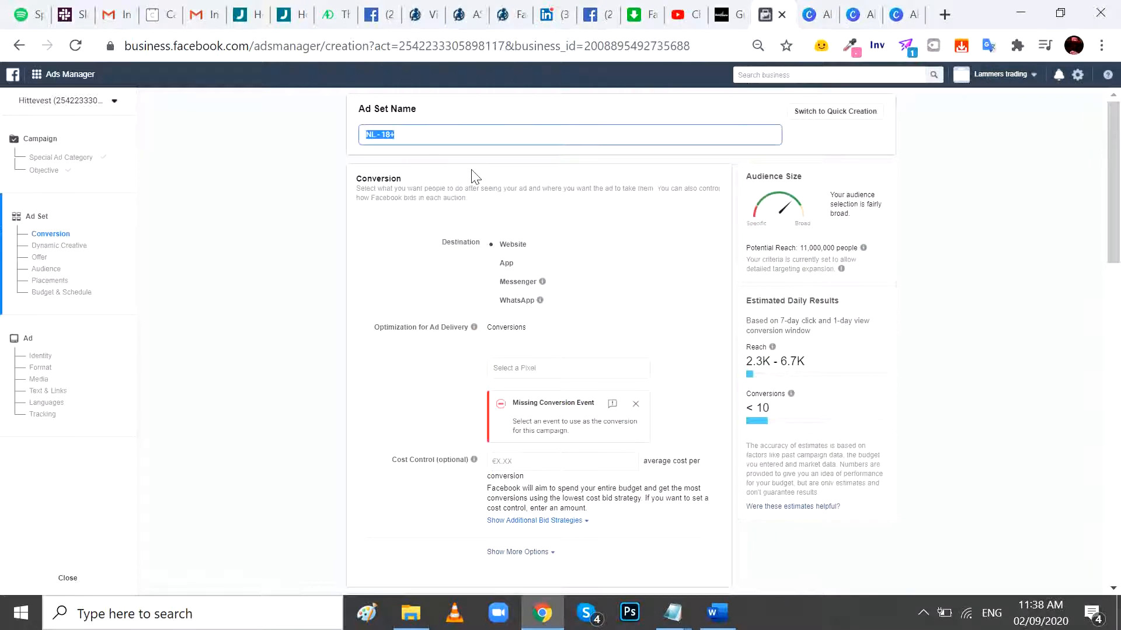
key("alt+Tab")
key("alt+Tab")
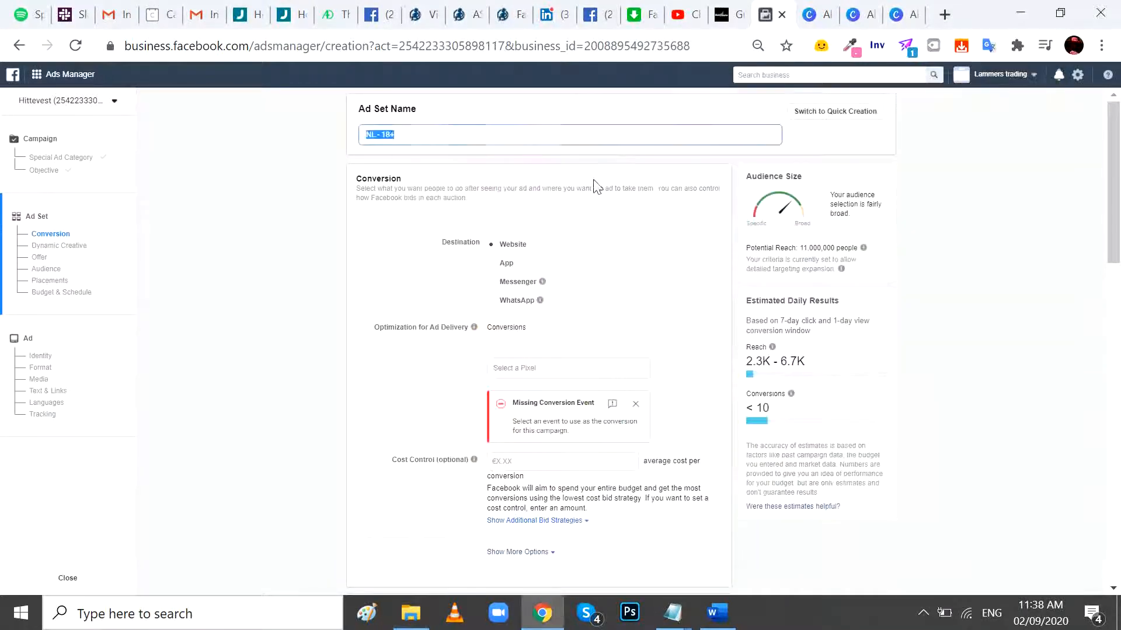
type("No target")
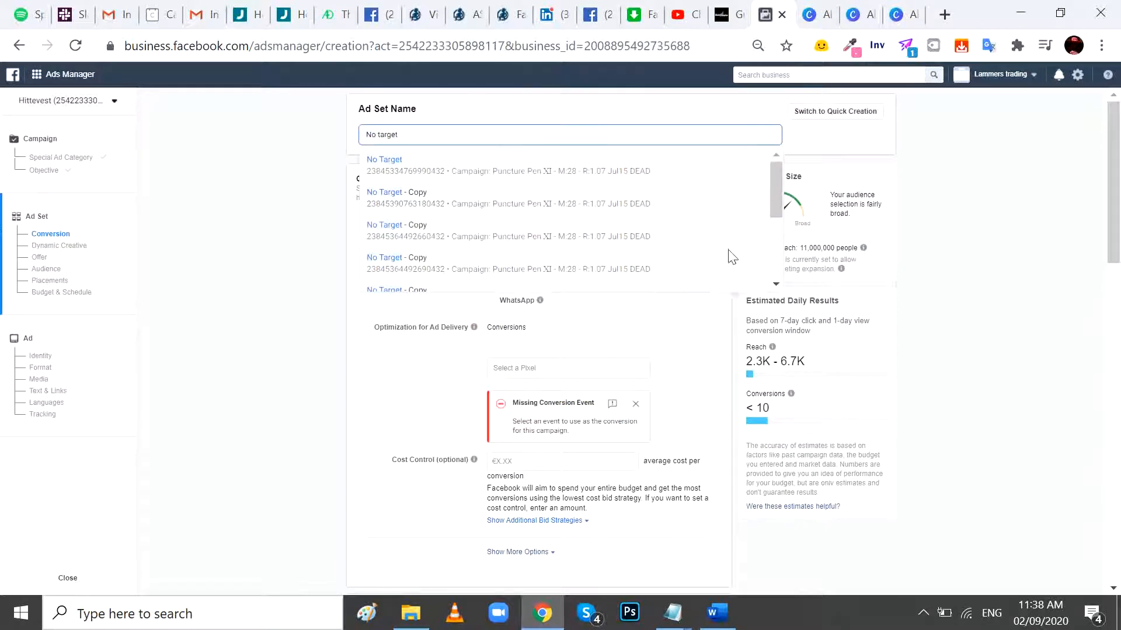
left_click(722, 334)
- Choose BHcomfort pixel as the conversion pixel and Purchase as the conversion event for the ad set
scroll(642, 289, "down", 2)
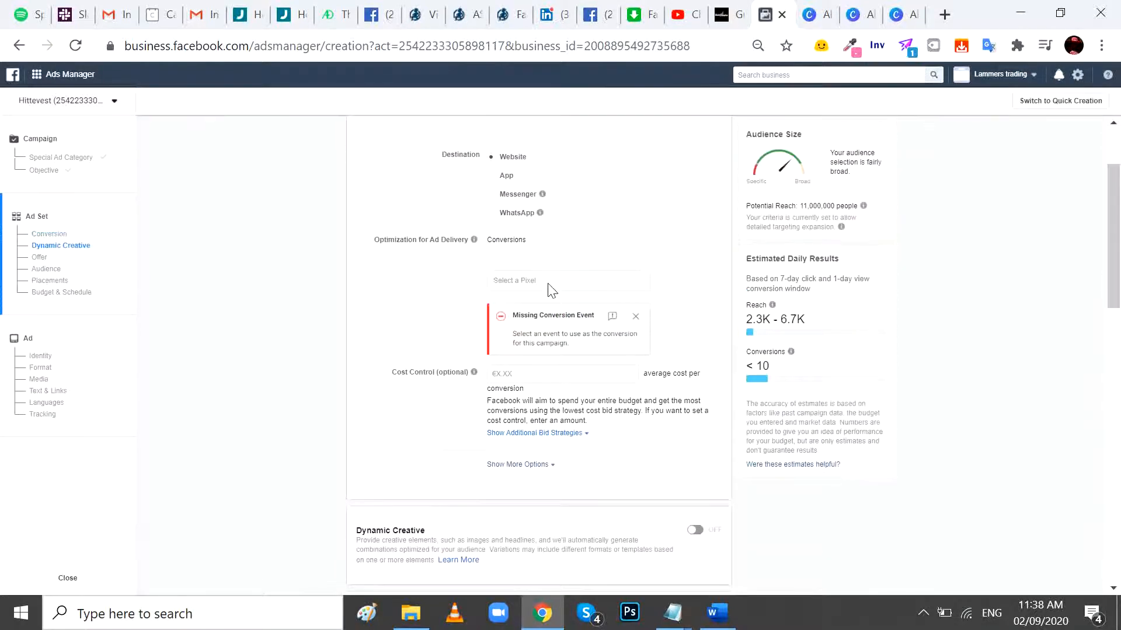
left_click(548, 281)
left_click(533, 307)
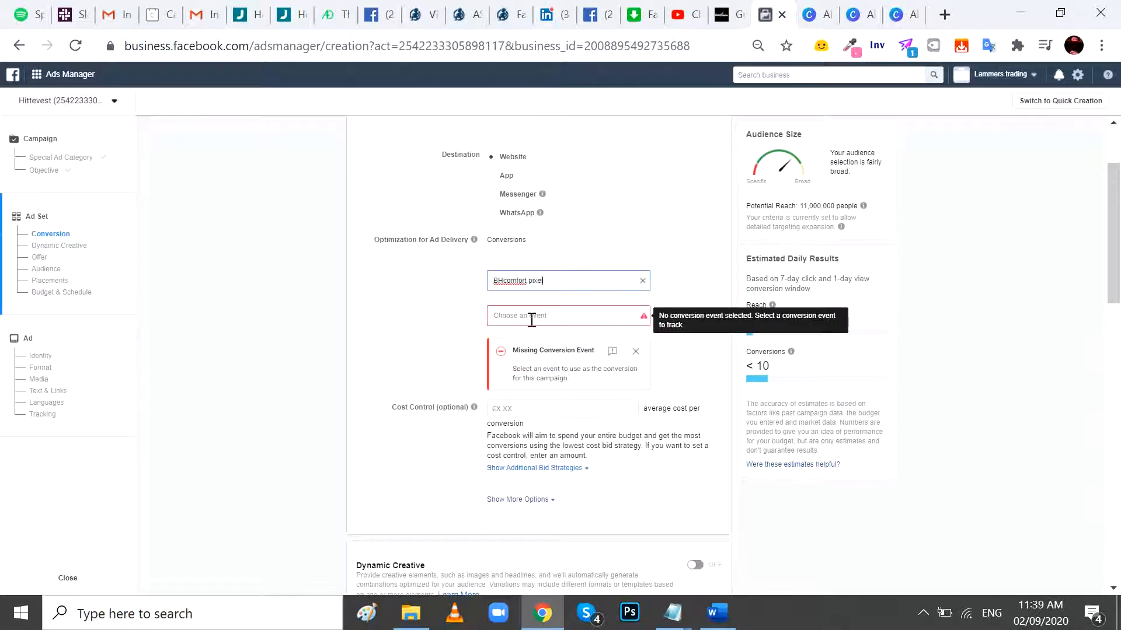
left_click(532, 320)
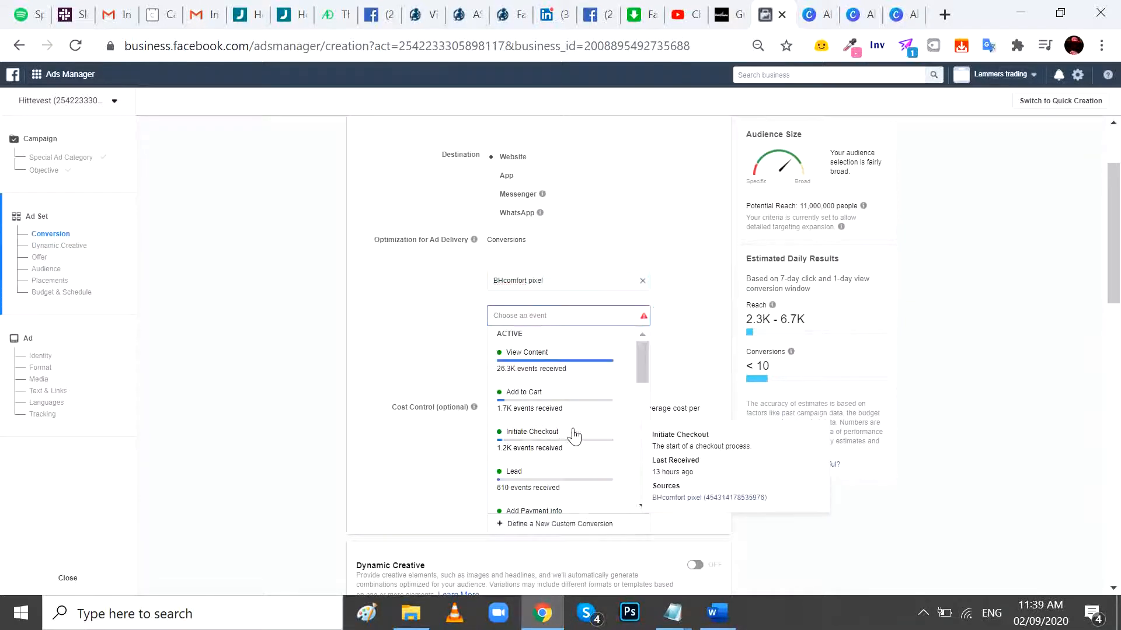
scroll(572, 431, "down", 1)
scroll(579, 433, "down", 1)
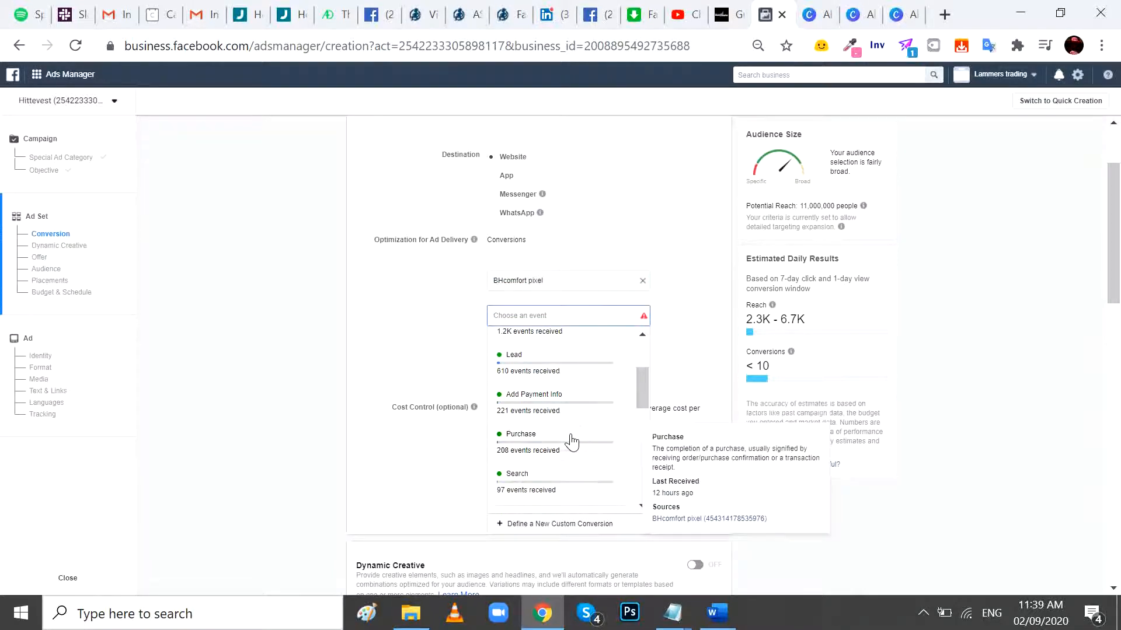
left_click(549, 450)
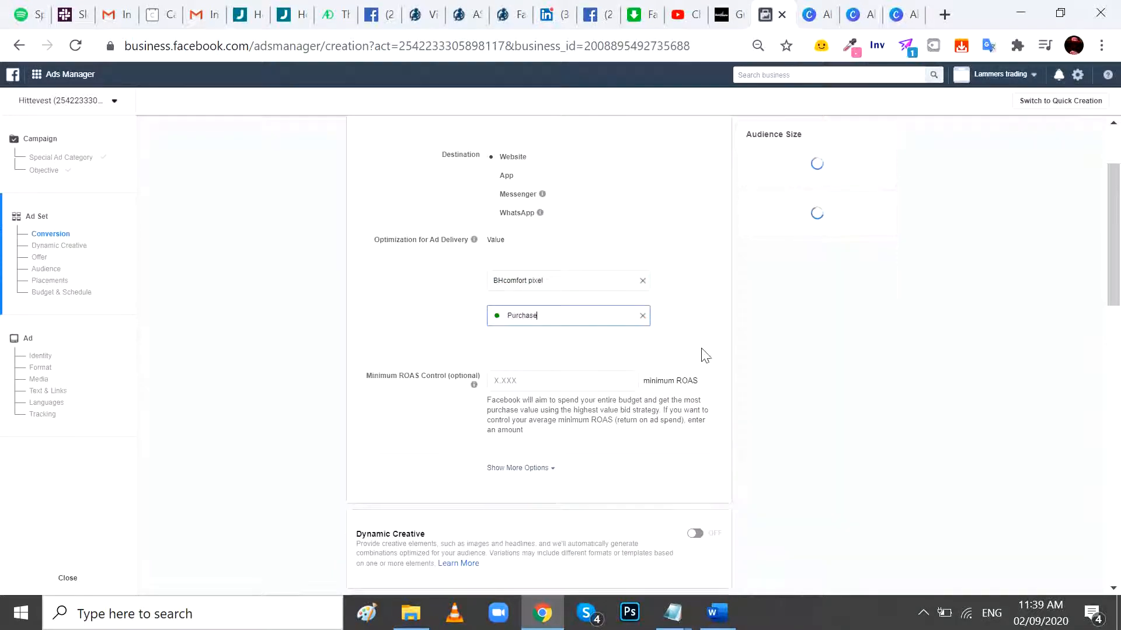
- Turn on Dynamic Creative for the ad set and accept the explanation of how it works
scroll(704, 353, "down", 3)
scroll(694, 359, "down", 4)
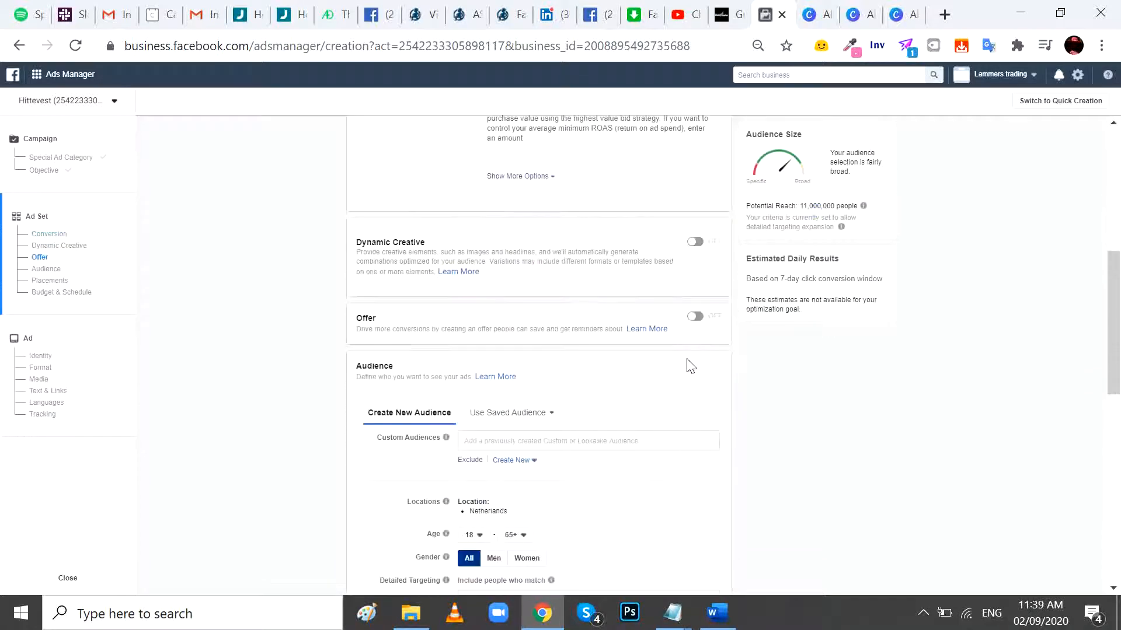
scroll(426, 220, "up", 2)
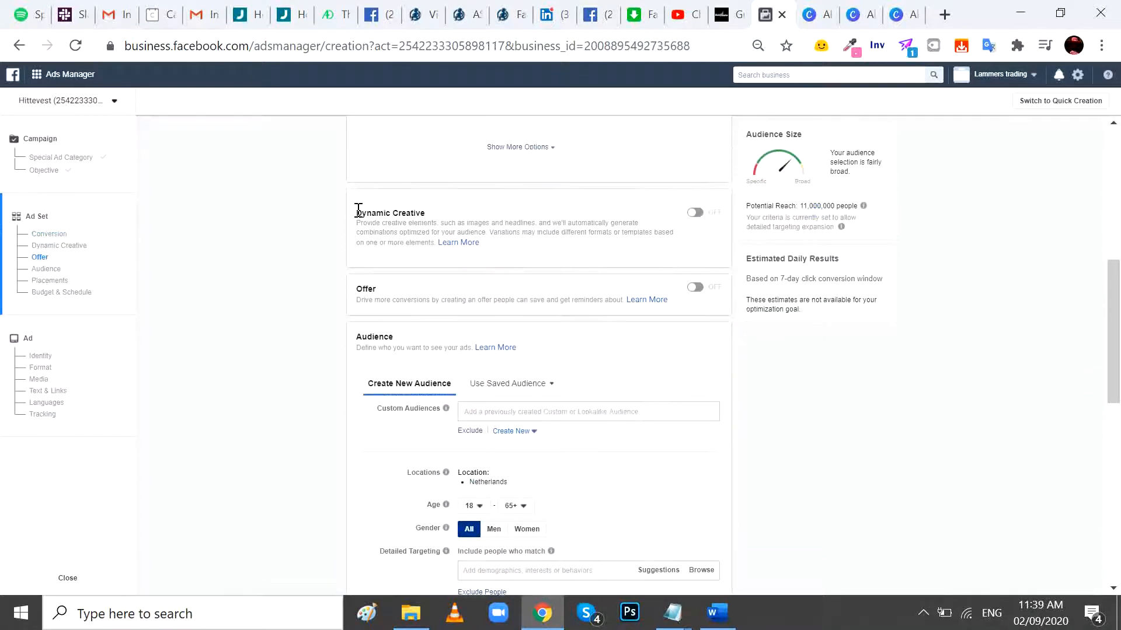
left_click(696, 214)
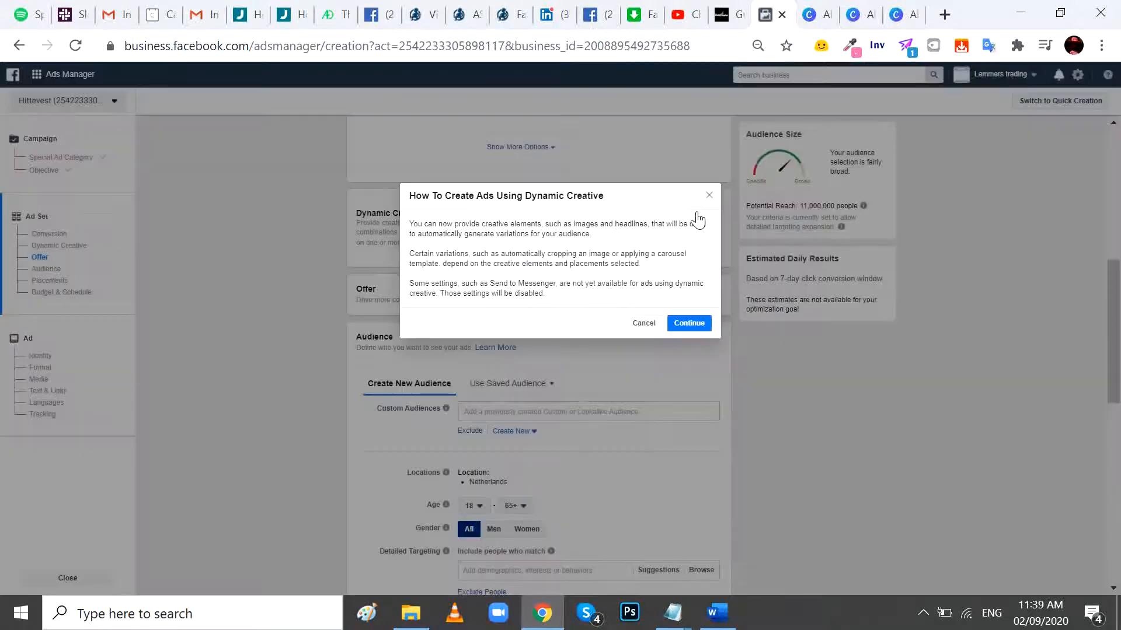
left_click(697, 330)
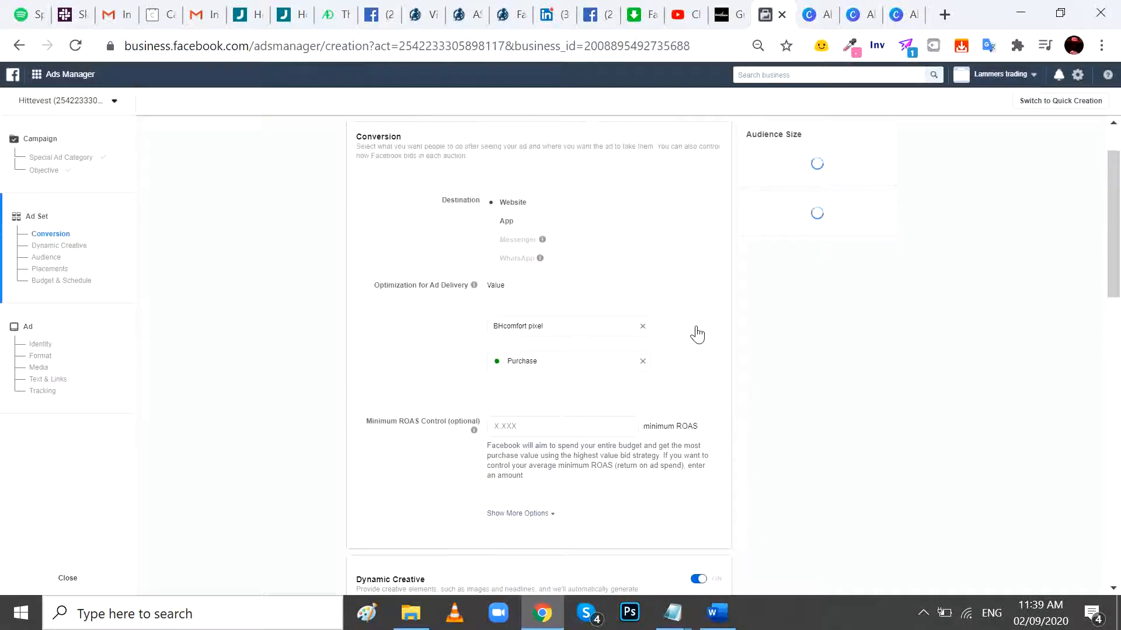
- Restrict the audience to women with a minimum age of 22 and turn off detailed targeting expansion
scroll(697, 335, "down", 10)
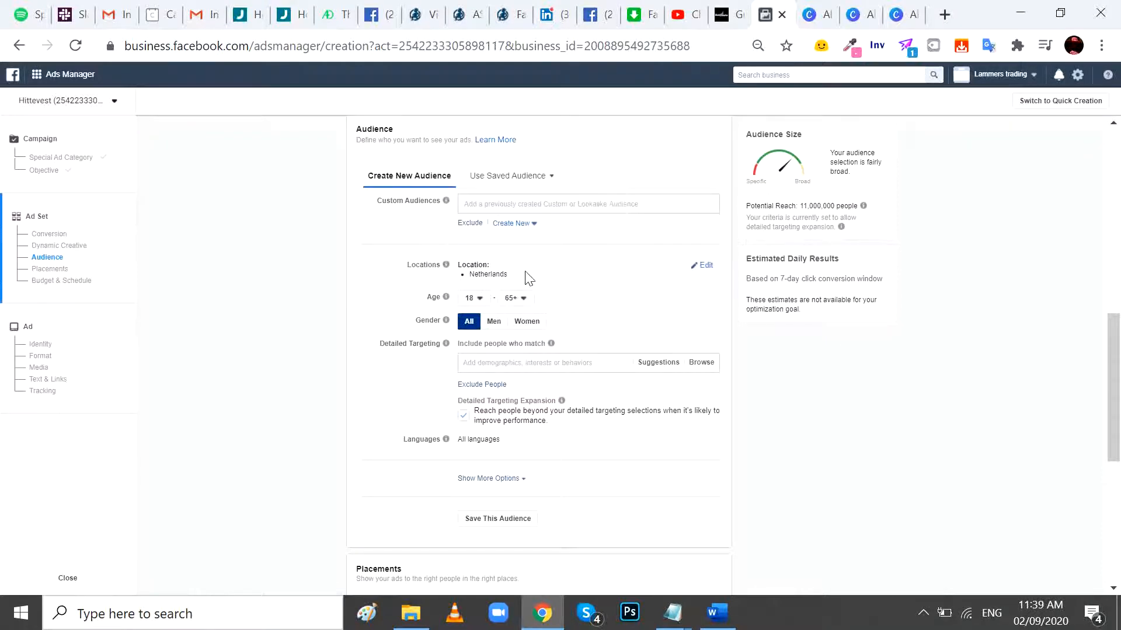
left_click(478, 303)
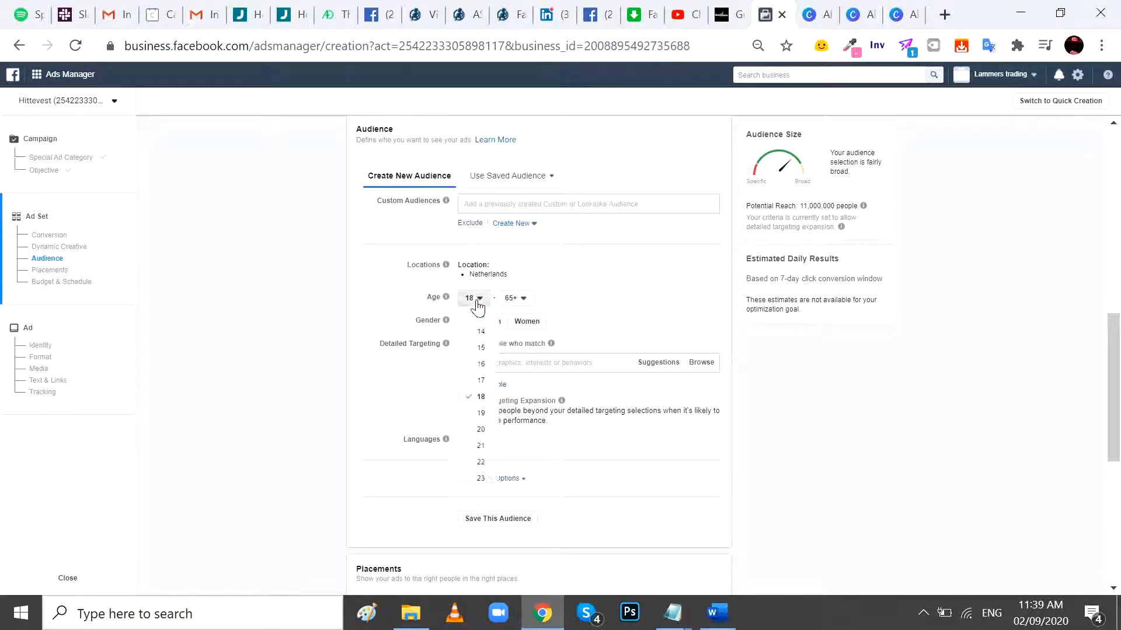
left_click(479, 462)
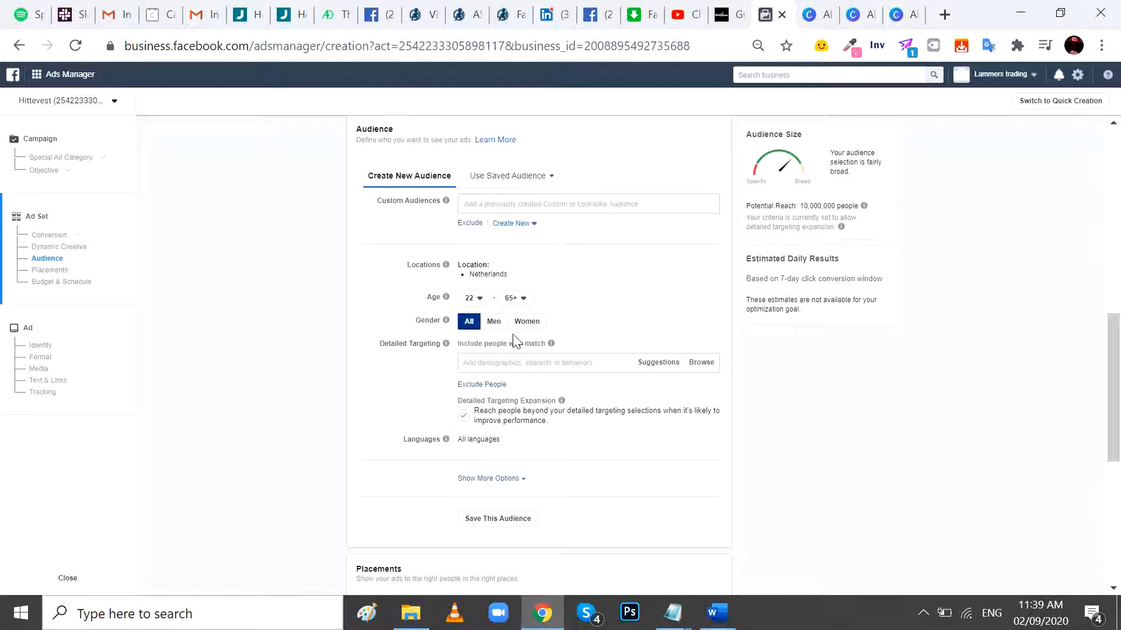
left_click(519, 330)
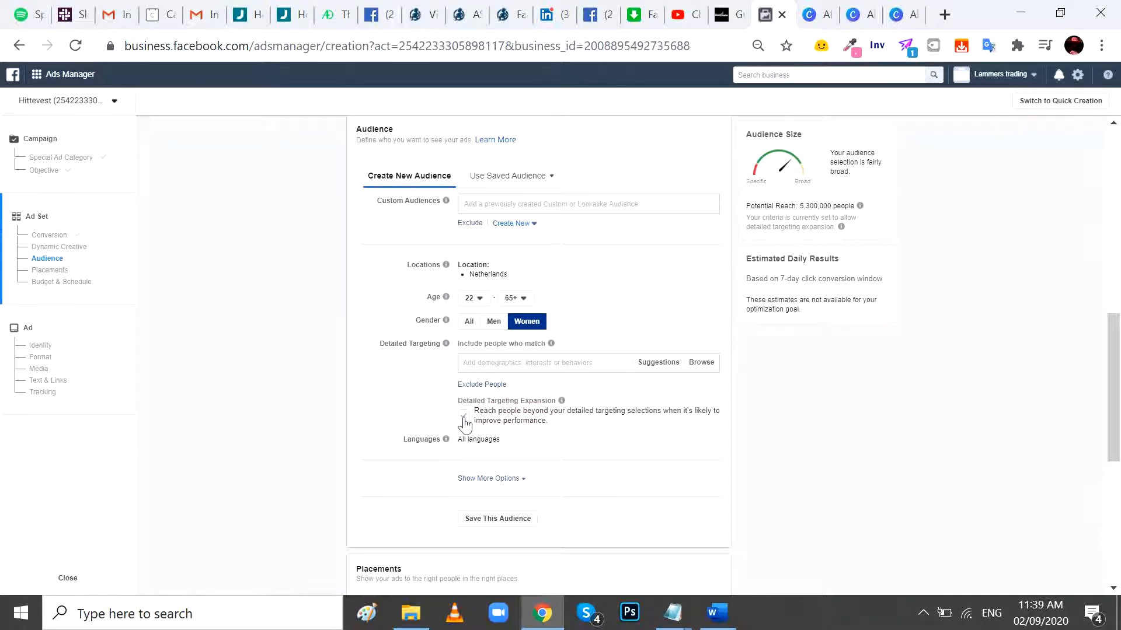
left_click(463, 416)
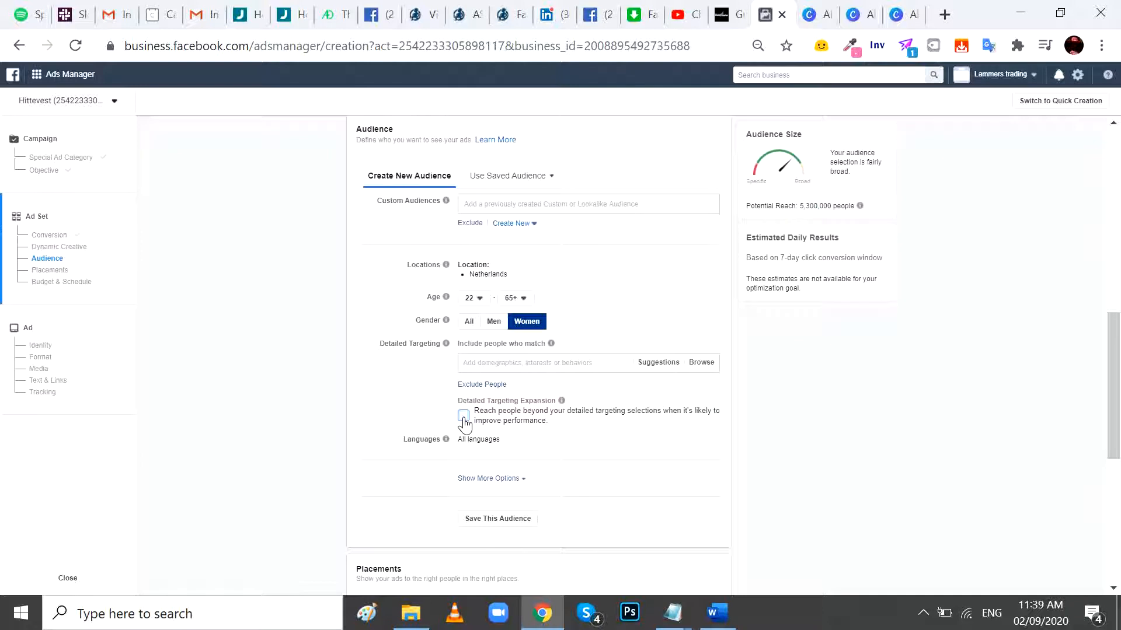
- Add a detailed targeting exclusion for people matching Shopify, both as an employer and as an interest
left_click(478, 384)
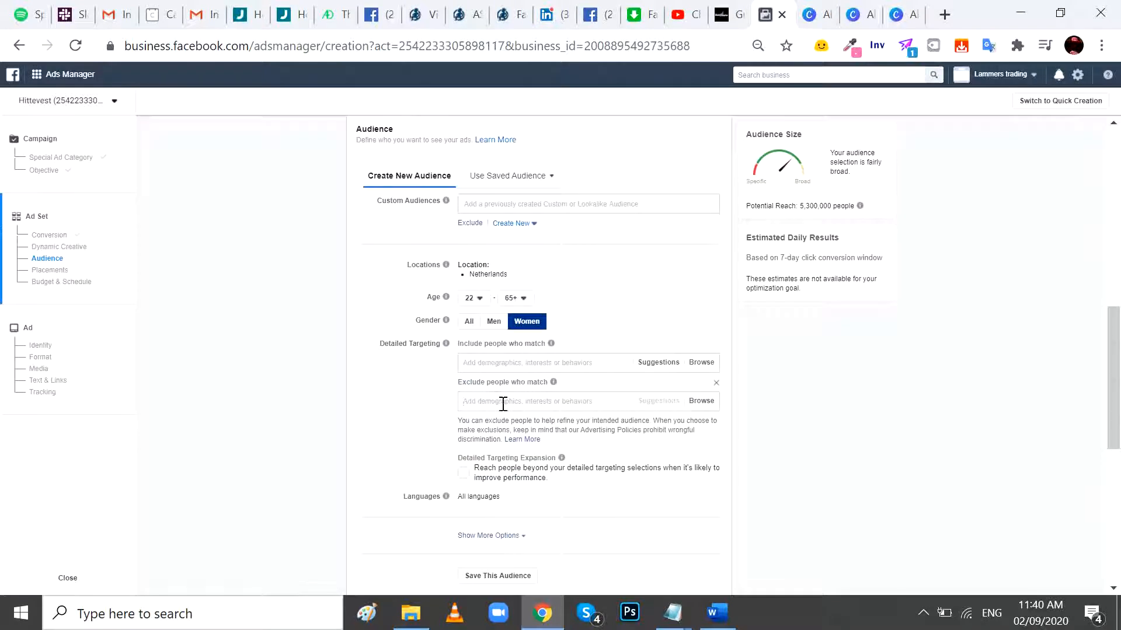
left_click(502, 404)
type("shopi")
key("ctrl+a")
key("ctrl+c")
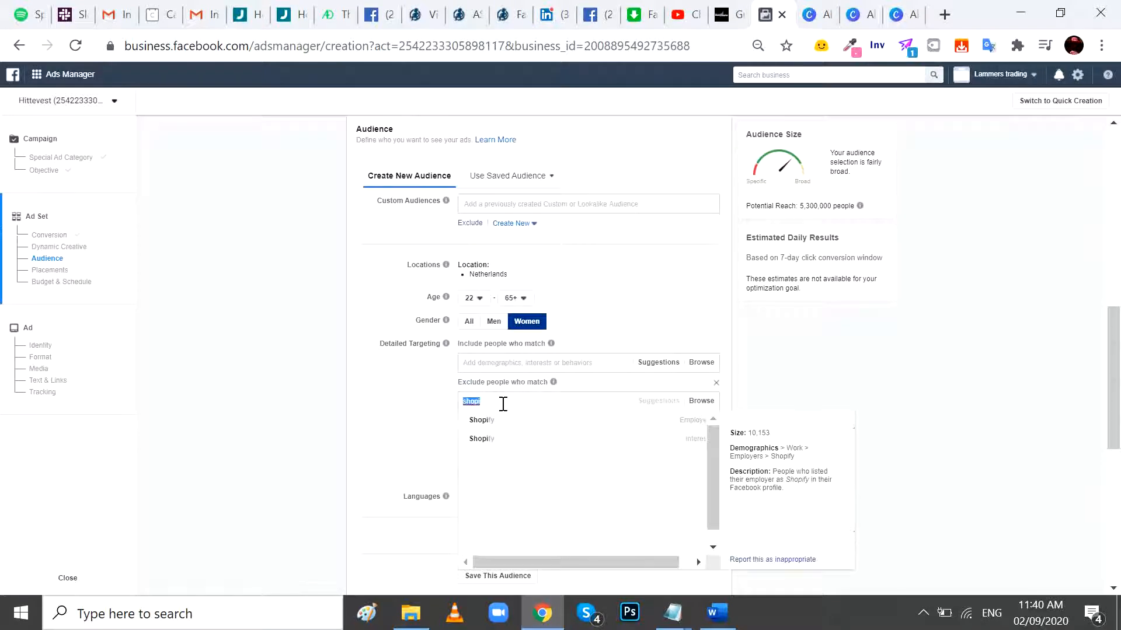
left_click(509, 420)
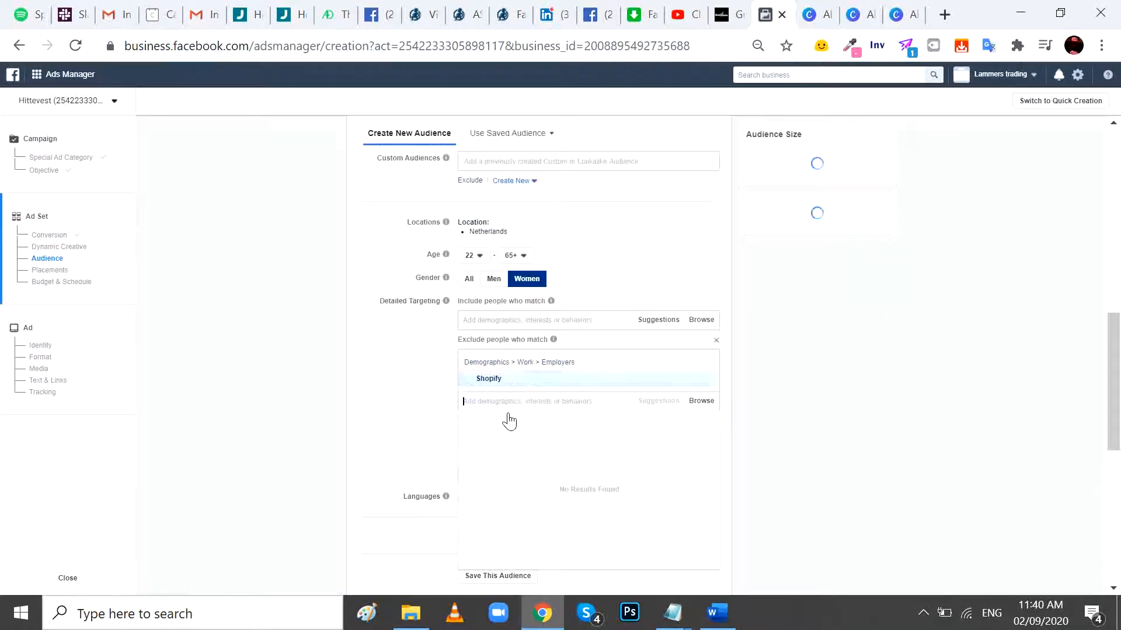
key("ctrl+v")
left_click(505, 428)
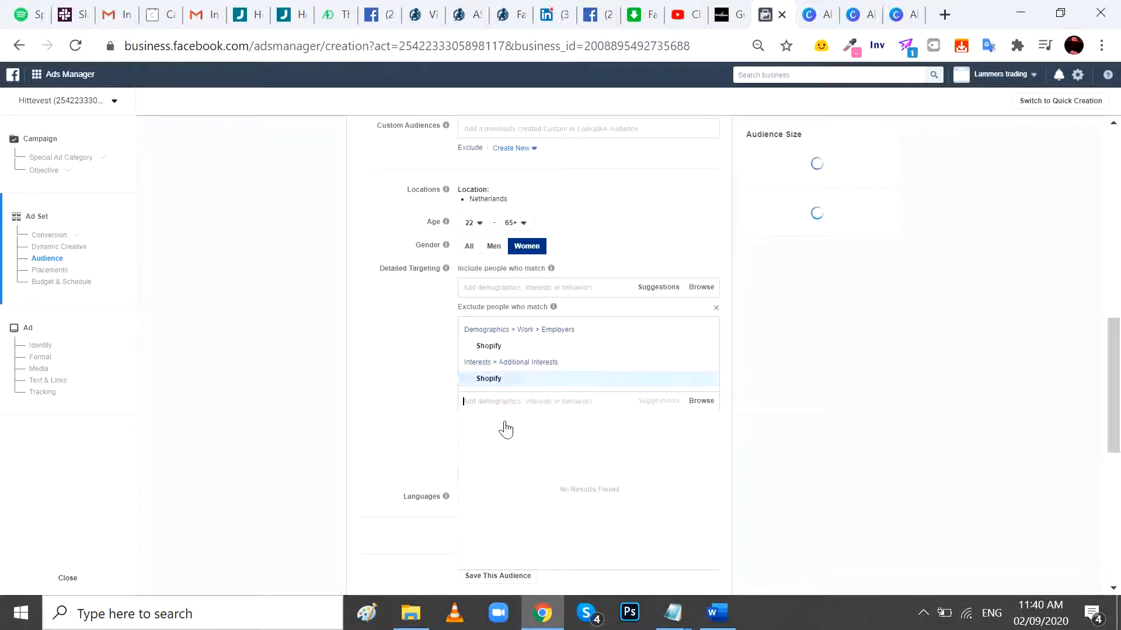
- Add the WooCommerce and Drop shipping interests to the excluded audience
type("wooc")
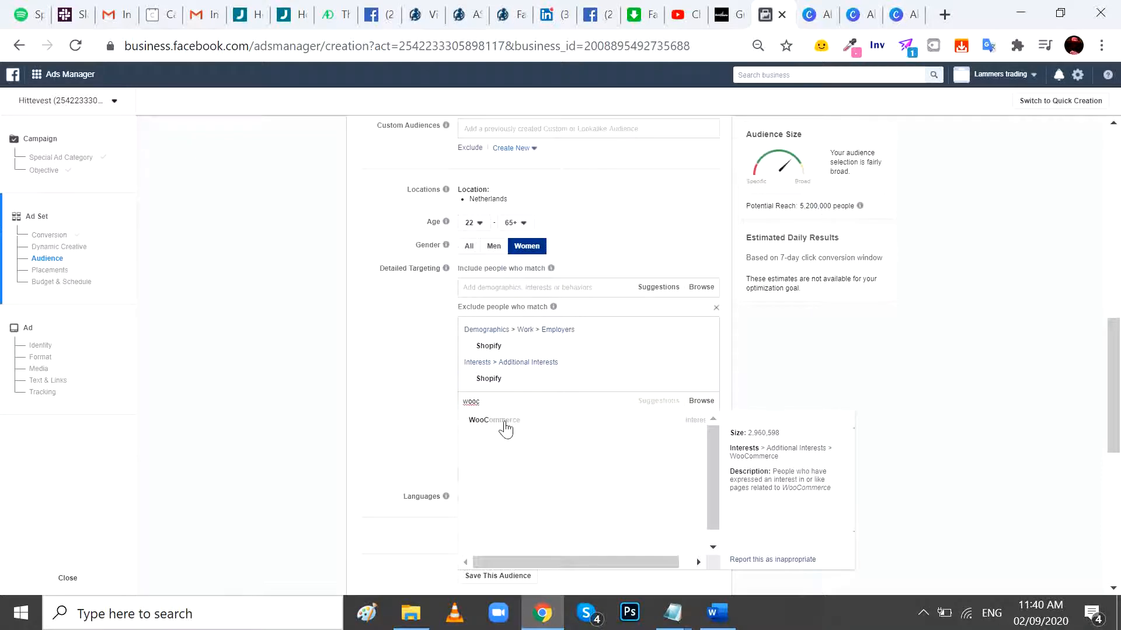
left_click(506, 429)
type("drc")
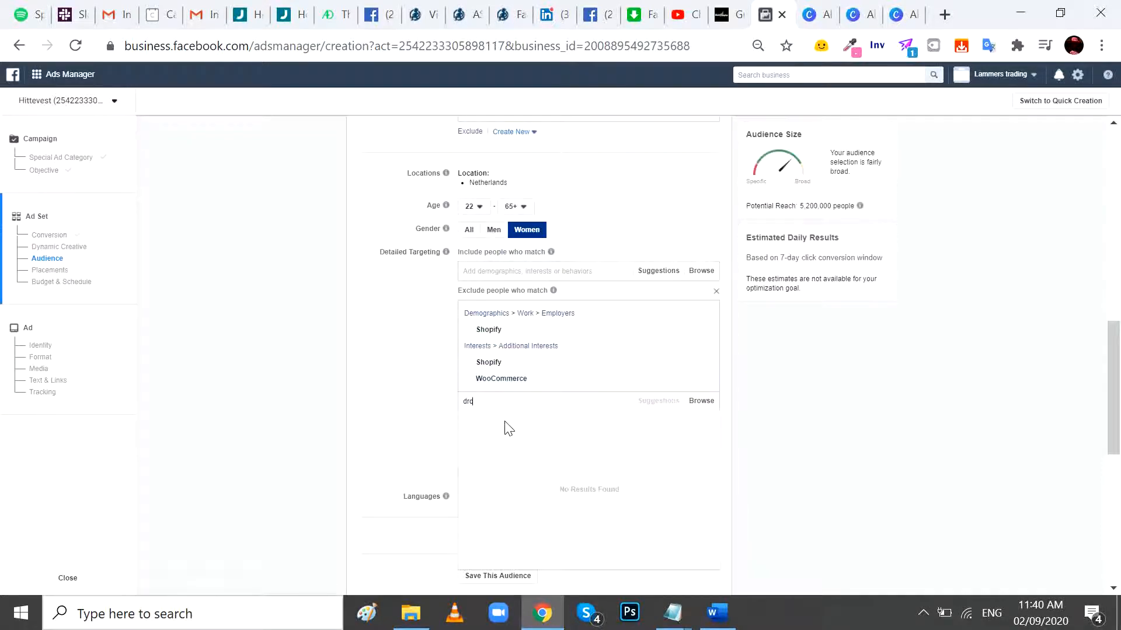
type("psh")
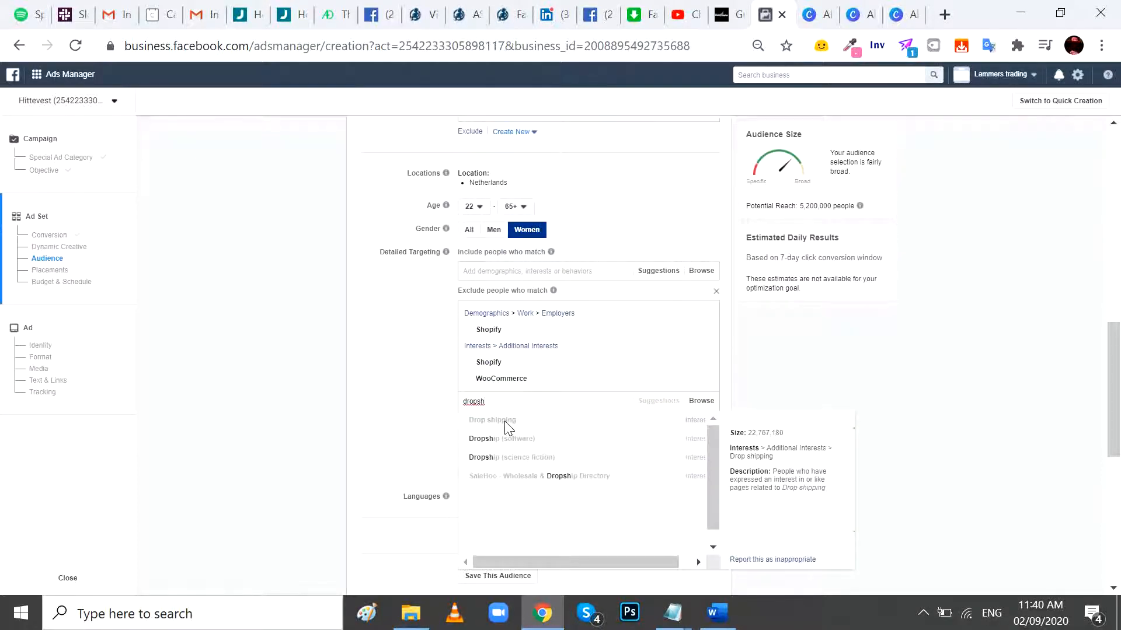
left_click(504, 422)
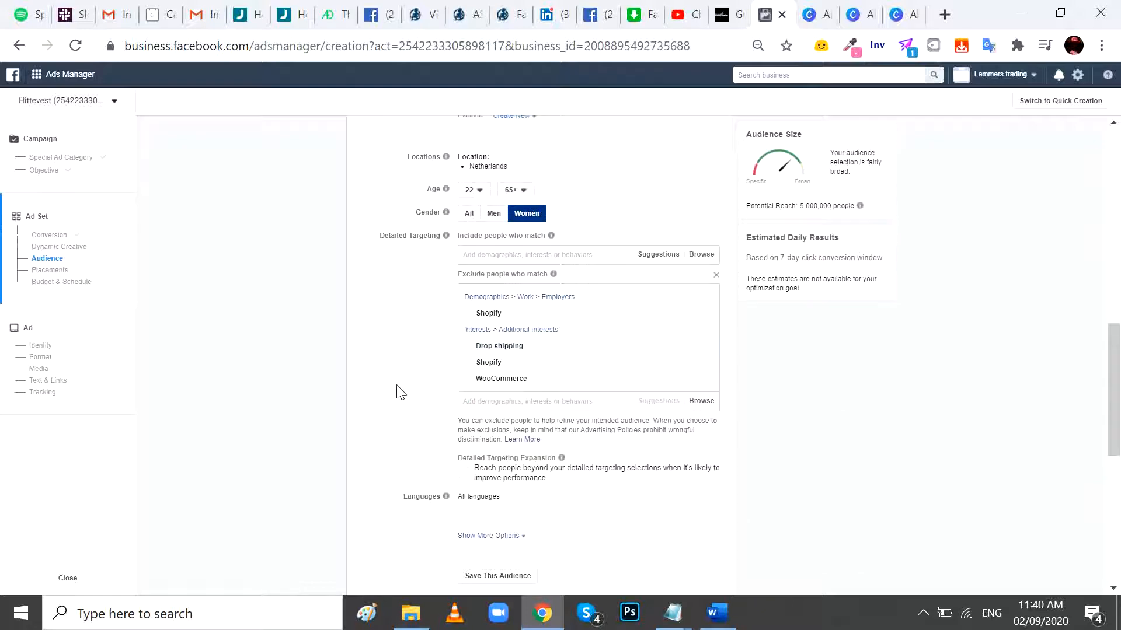
scroll(408, 393, "down", 5)
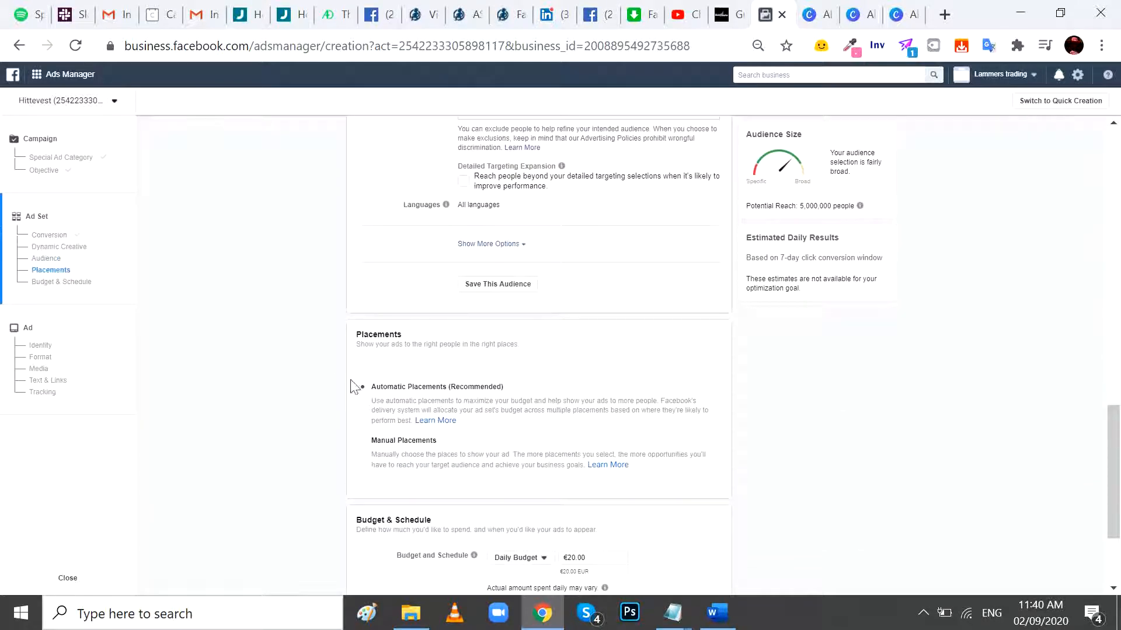
- Set the ad set's daily budget to €10.00
scroll(629, 388, "down", 3)
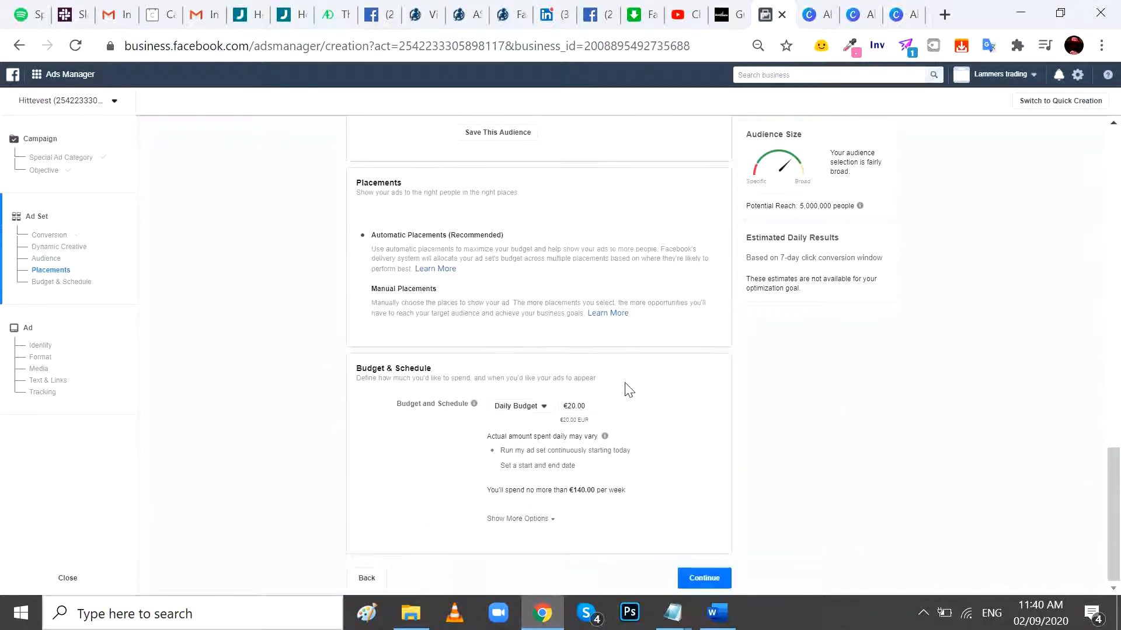
left_click(567, 408)
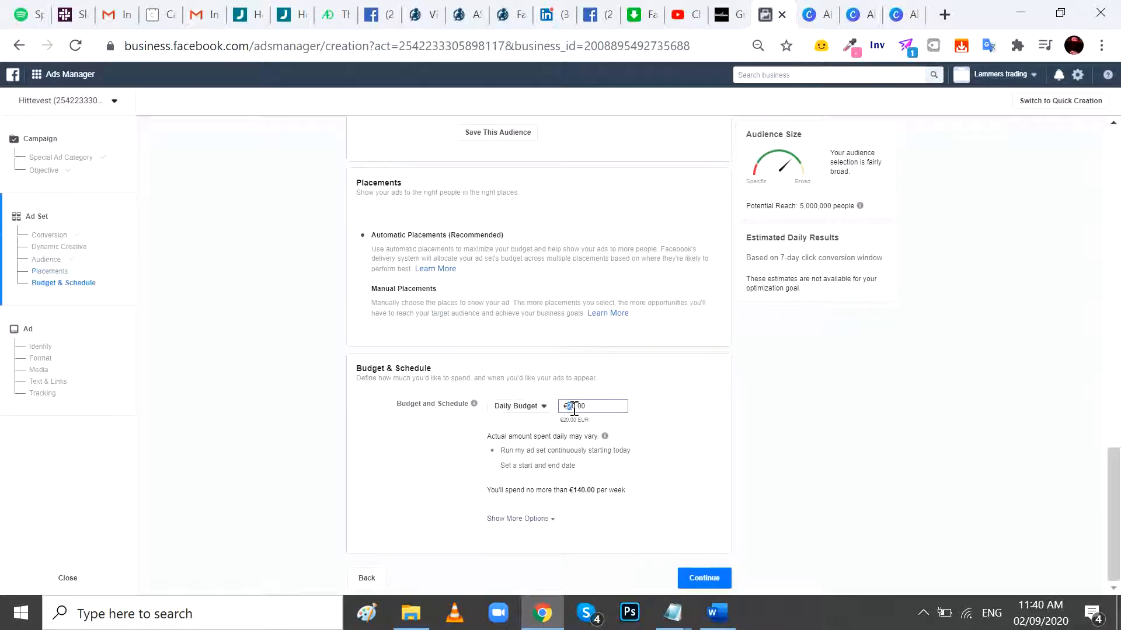
left_click(696, 413)
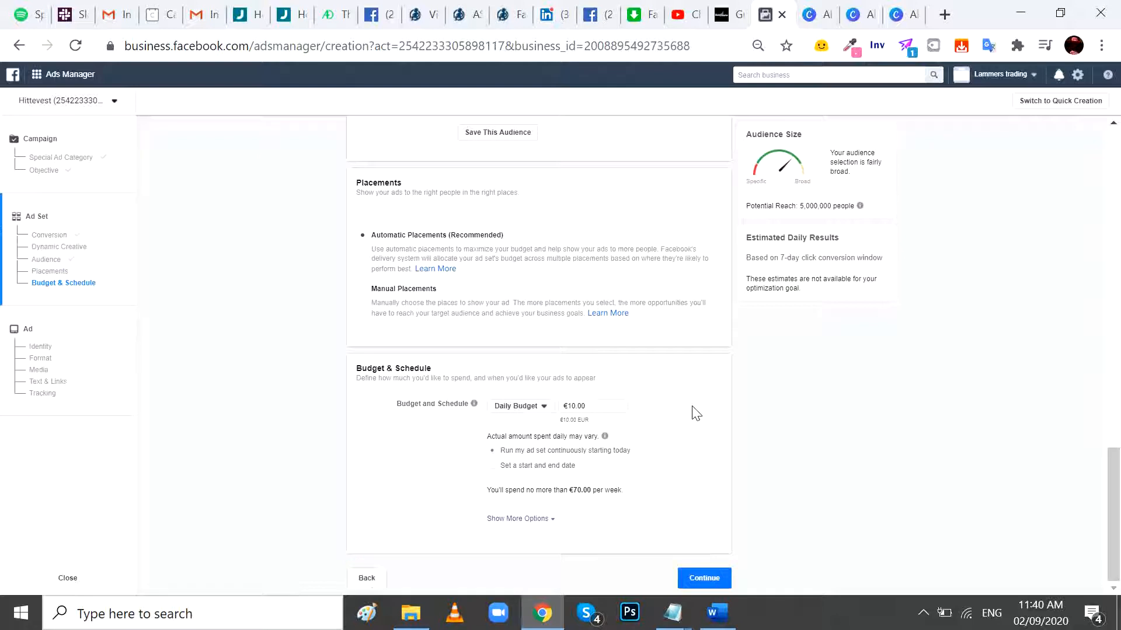
- Schedule the ad set with a start and end date, starting on Sep 3, 2020 at 4:00 AM
left_click(496, 467)
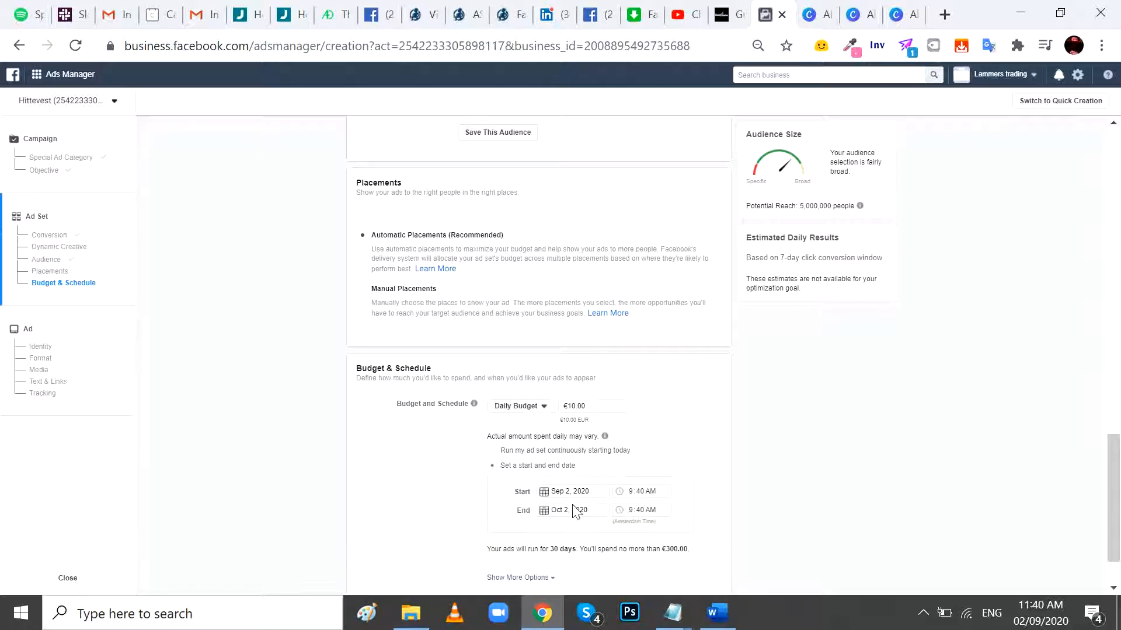
left_click(588, 492)
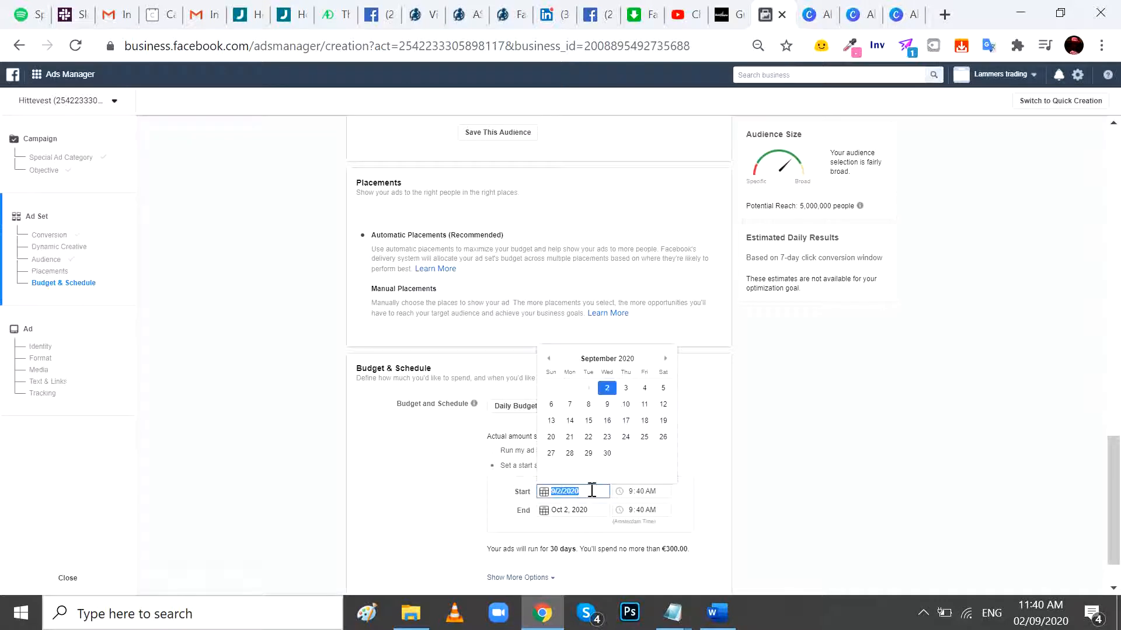
left_click(627, 388)
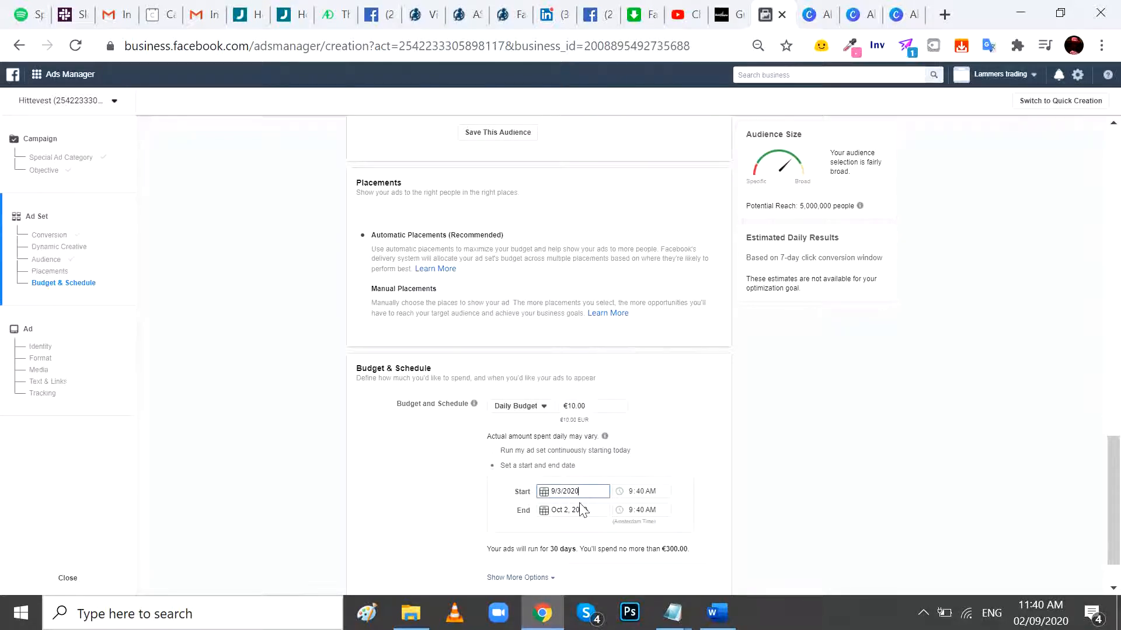
left_click(635, 493)
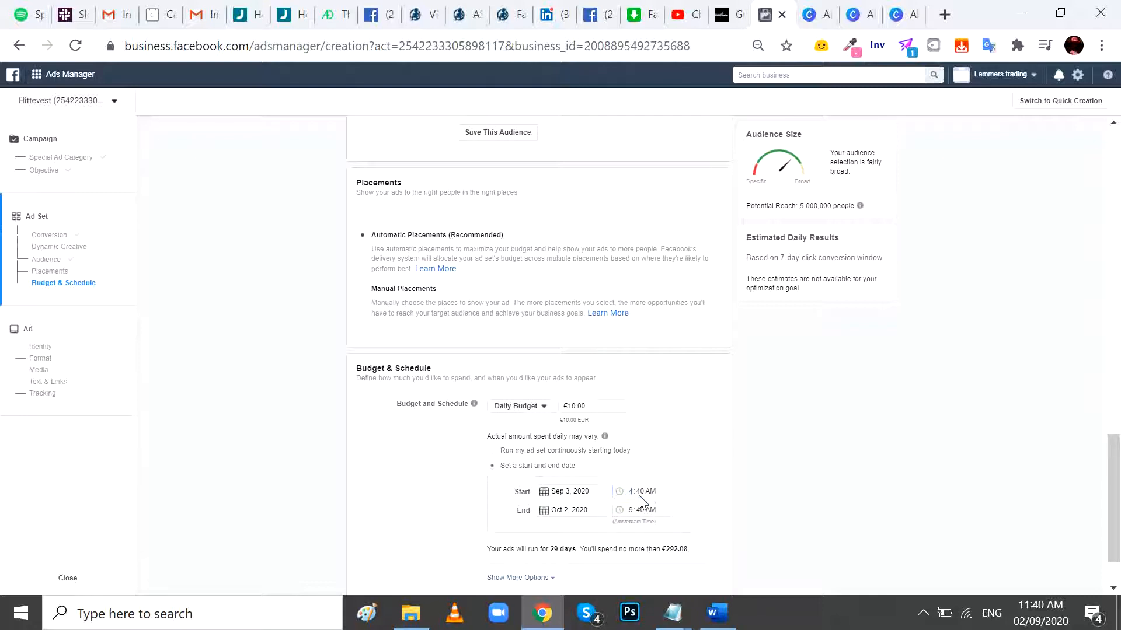
type("00")
left_click(714, 490)
scroll(714, 490, "down", 1)
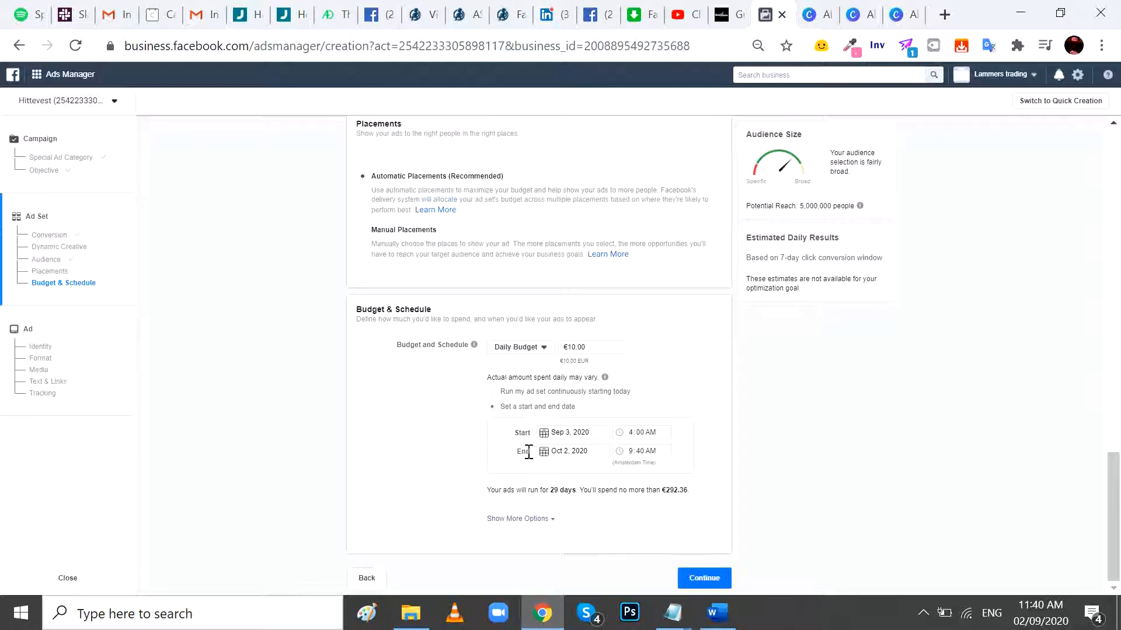
- Finish the ad set's budget and schedule and continue to the ad setup
double_click(528, 452)
left_click(524, 453)
double_click(523, 453)
left_click(698, 580)
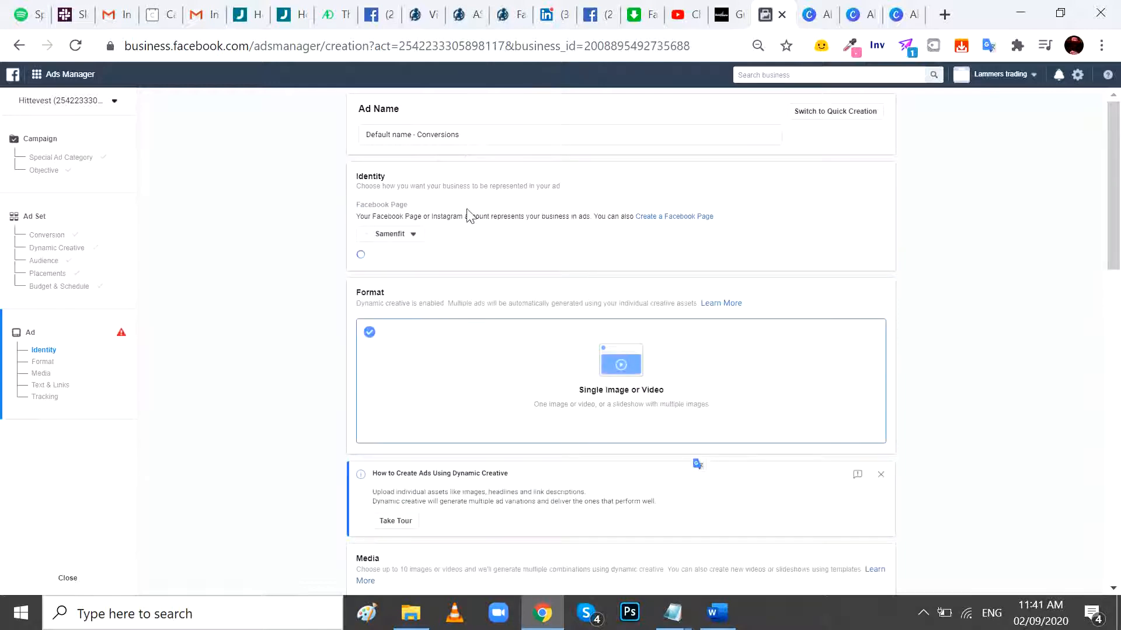
left_click_drag(462, 137, 330, 153)
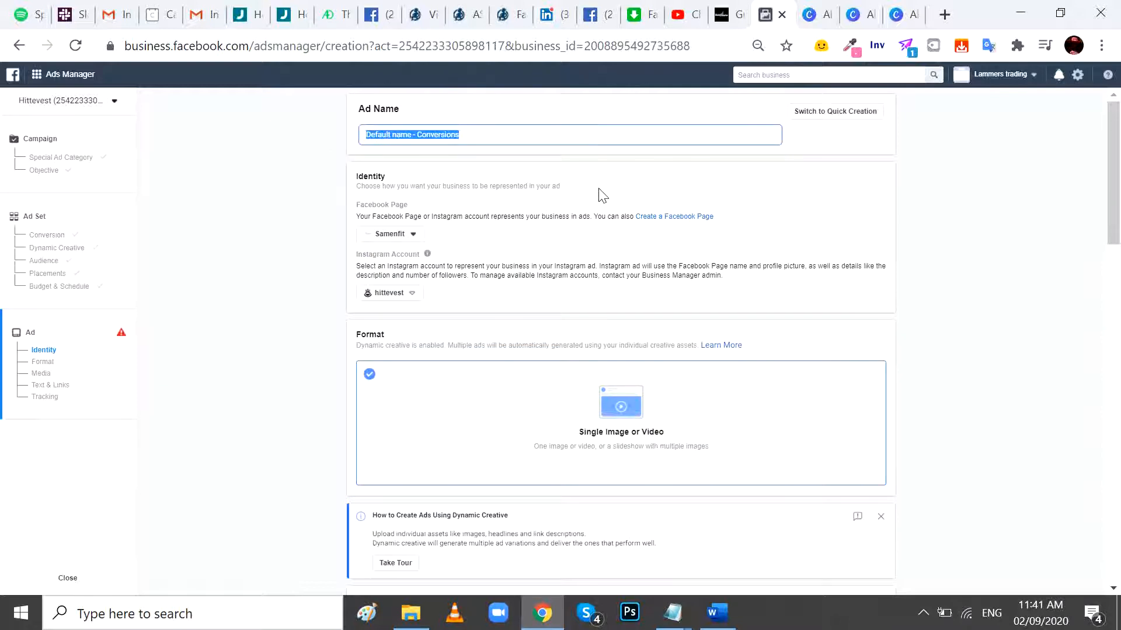
- Go back to the ad set and rename it "No target - open"
left_click(94, 257)
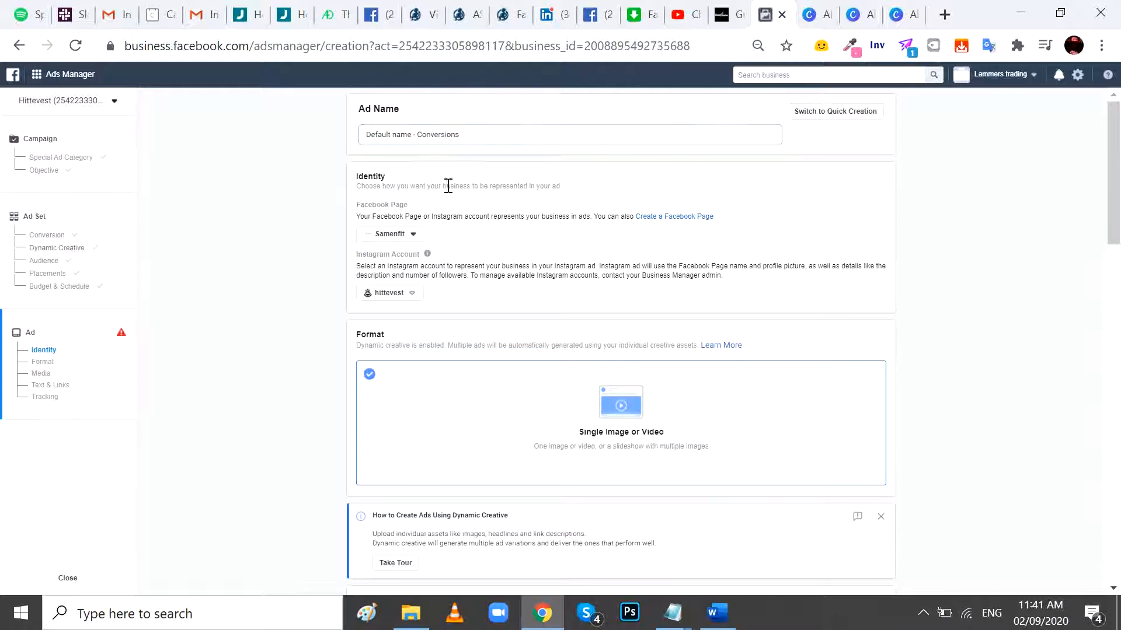
scroll(444, 153, "down", 5)
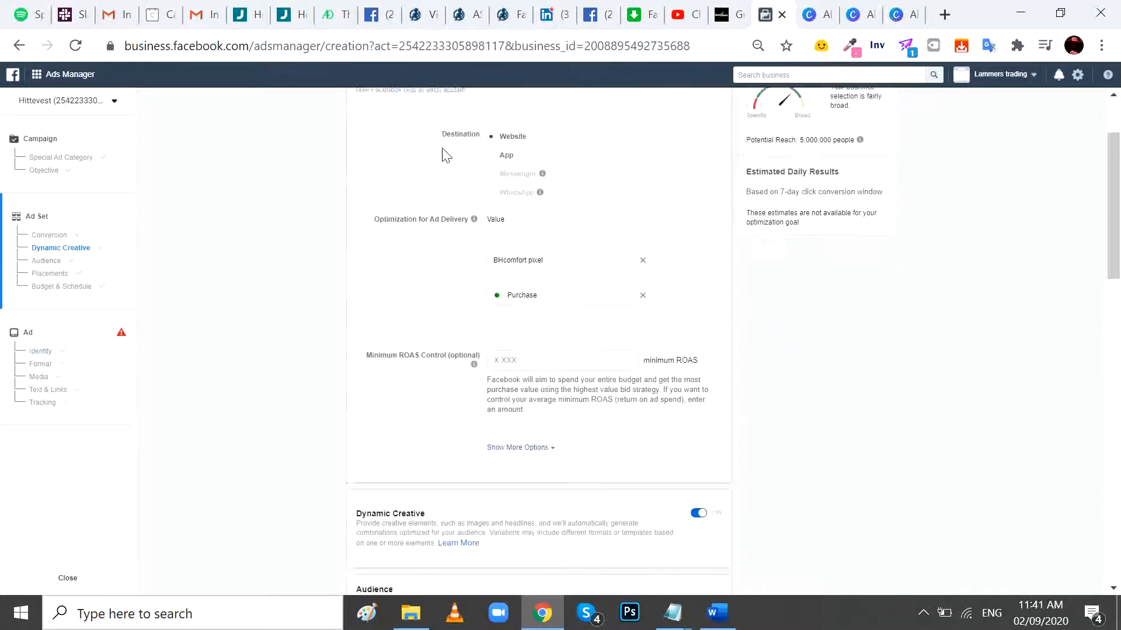
scroll(510, 291, "up", 4)
scroll(510, 291, "up", 3)
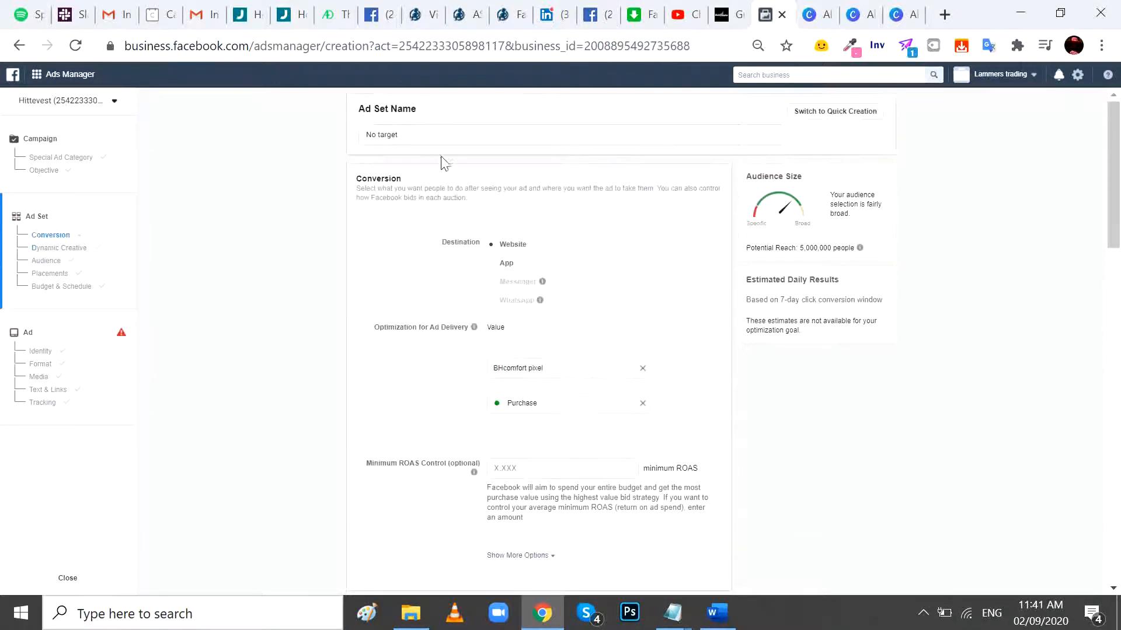
left_click(436, 135)
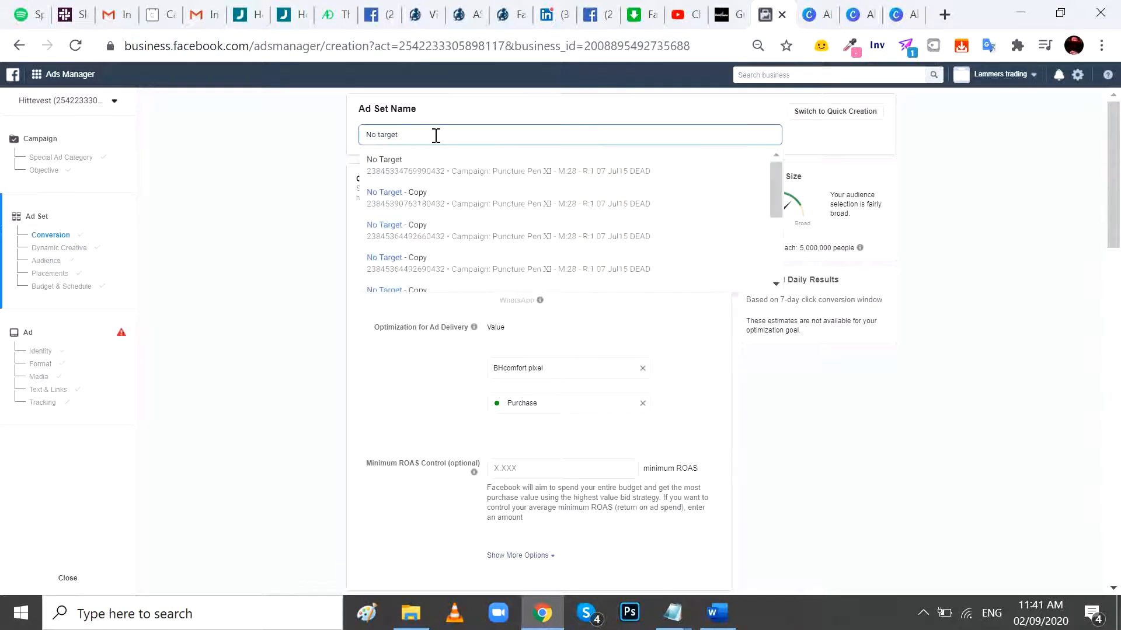
type("- c")
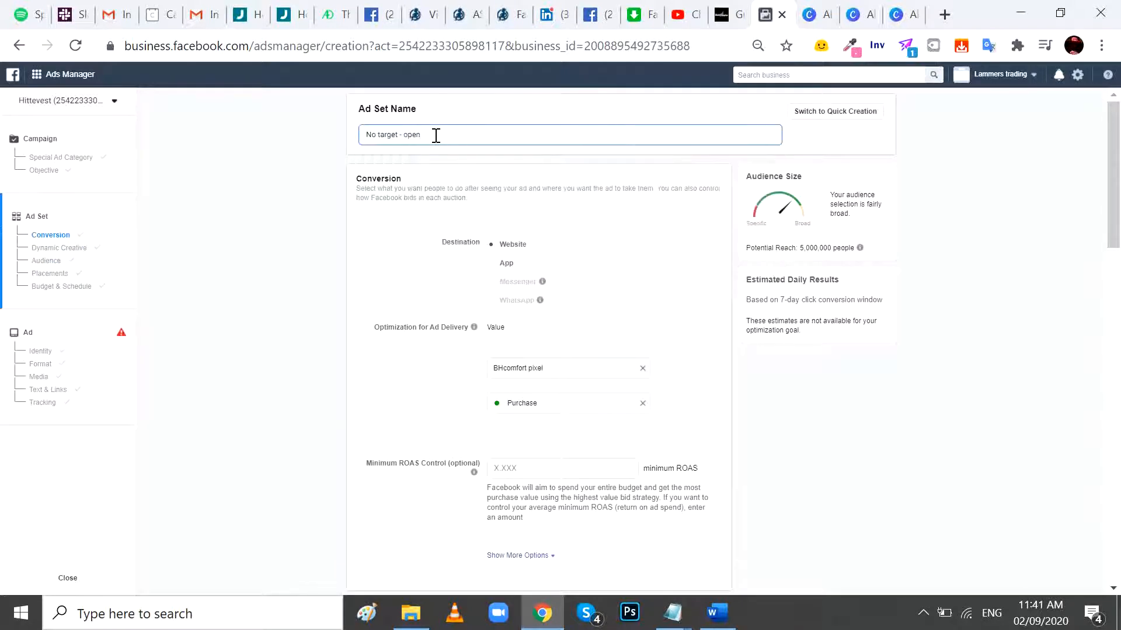
type("pen")
- Return to the ad setup and name the ad "Dynamic ad - open"
left_click(68, 396)
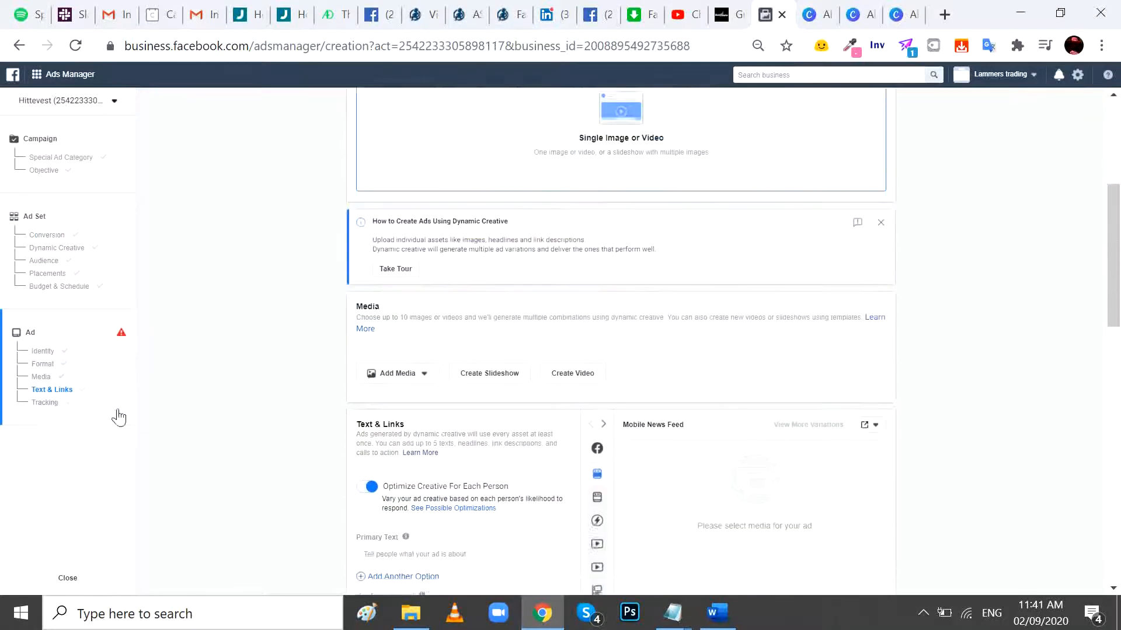
scroll(564, 381, "up", 5)
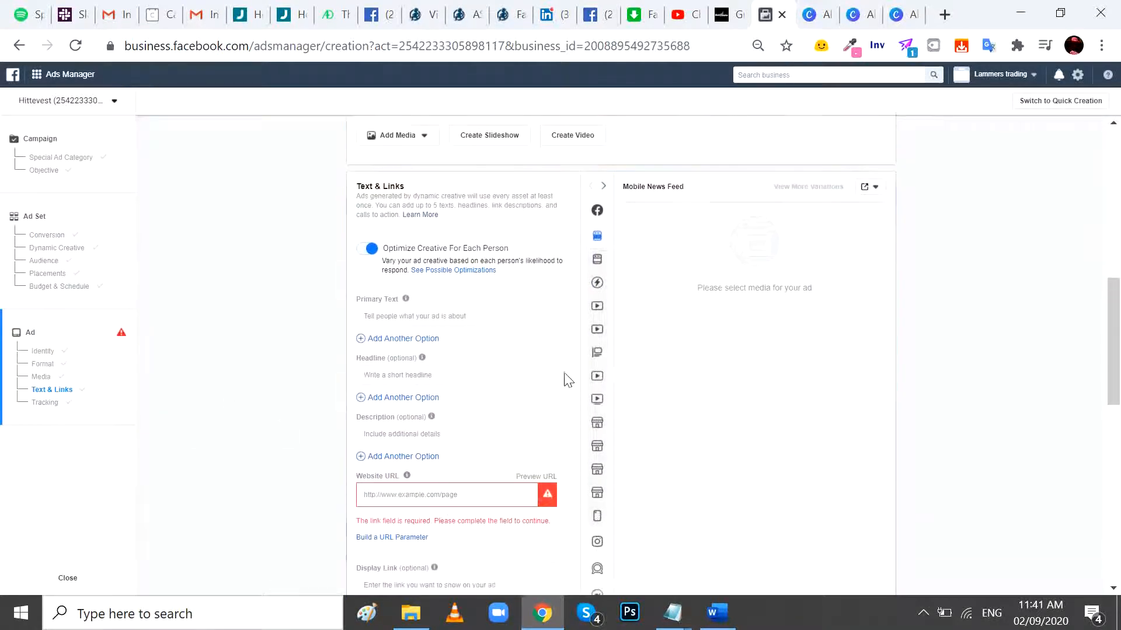
scroll(535, 387, "up", 5)
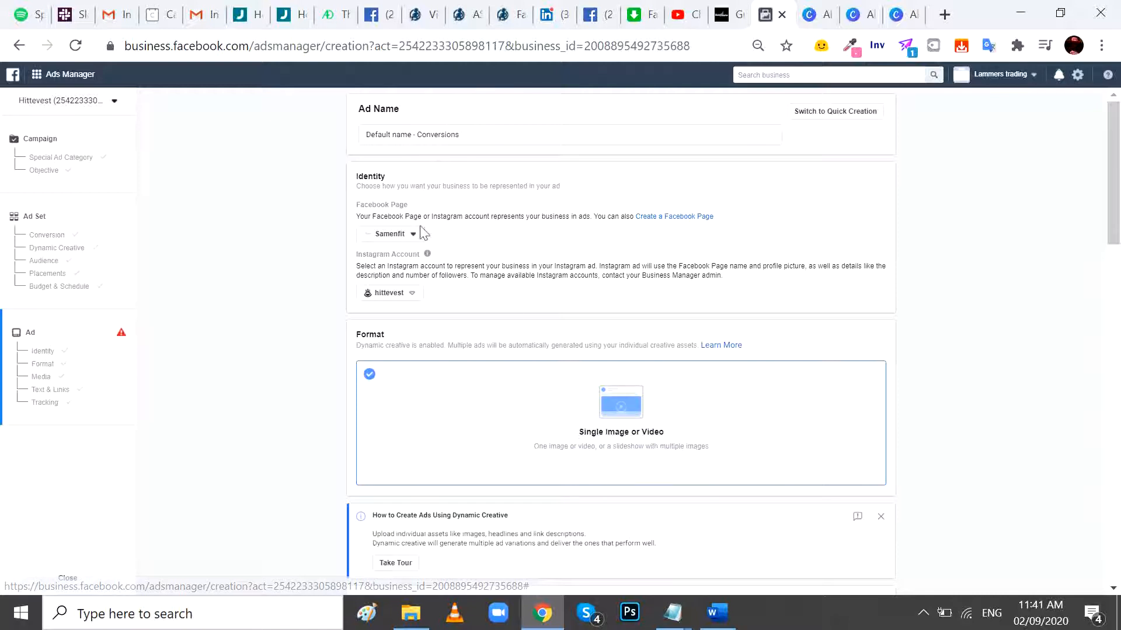
left_click(468, 131)
type("Dyn")
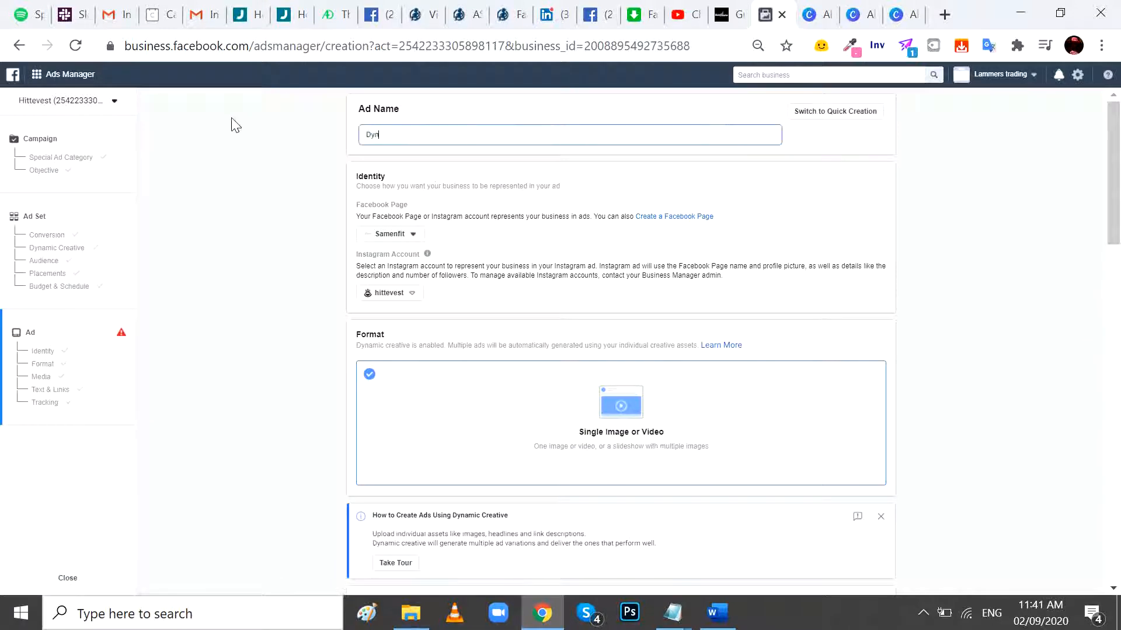
type("amic ad - open")
left_click(827, 196)
- Add five account videos to the ad's media: Best Vid Older Ads (Vid1).mp4, Best Vid 1st Round.mp4, both v3.mp4 files and v2.mp4
scroll(829, 199, "down", 1)
scroll(826, 197, "down", 6)
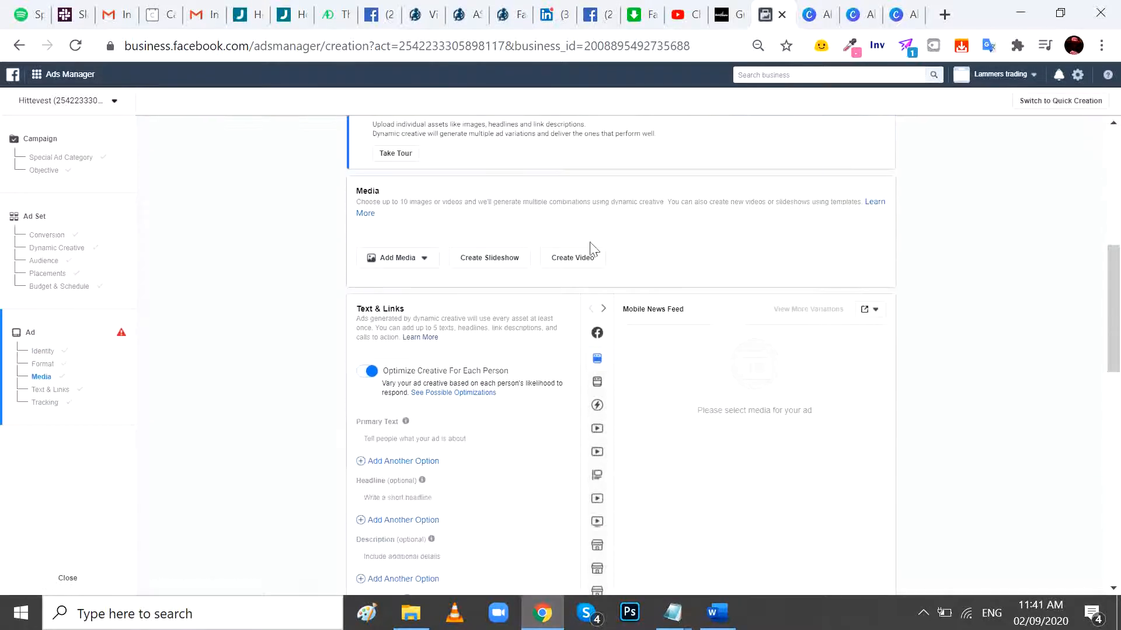
left_click(419, 258)
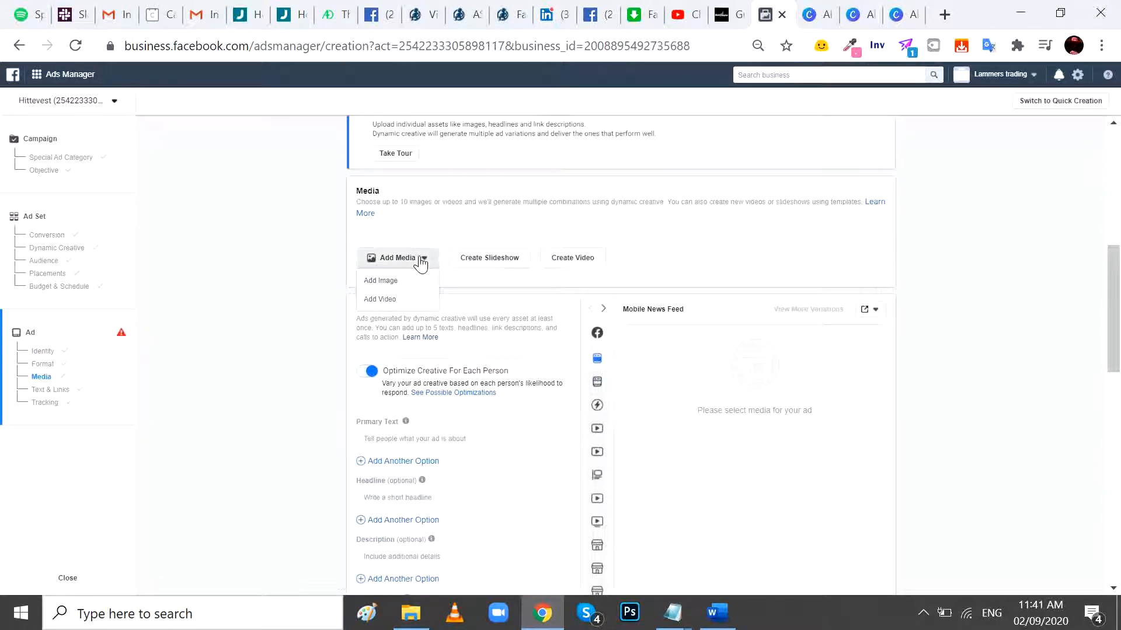
left_click(390, 300)
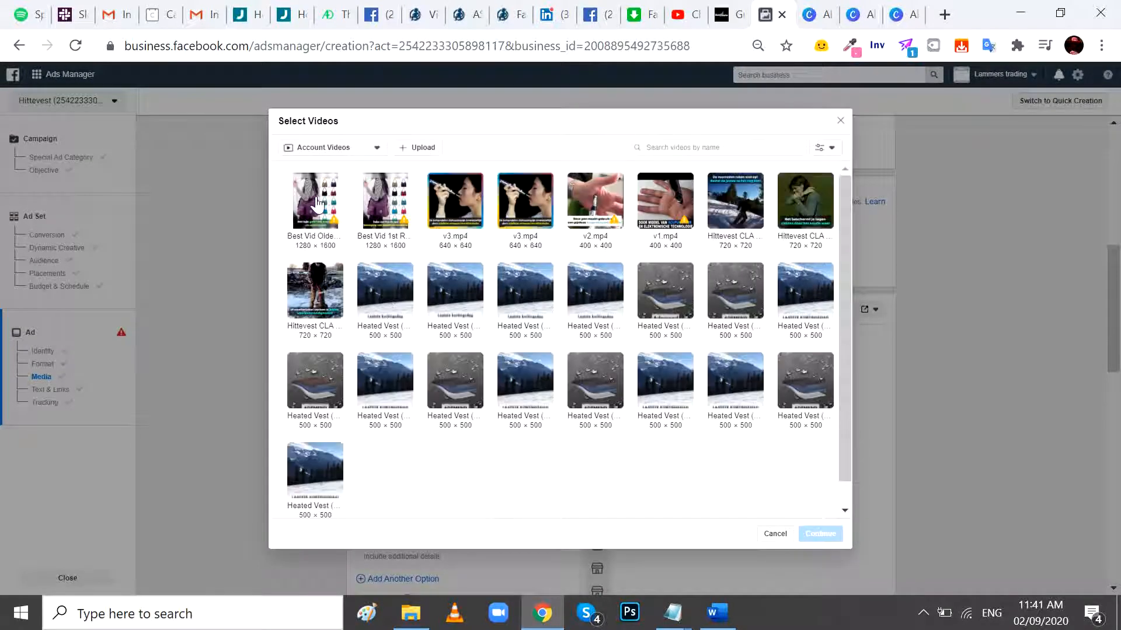
left_click(317, 205)
left_click(386, 216)
left_click(443, 219)
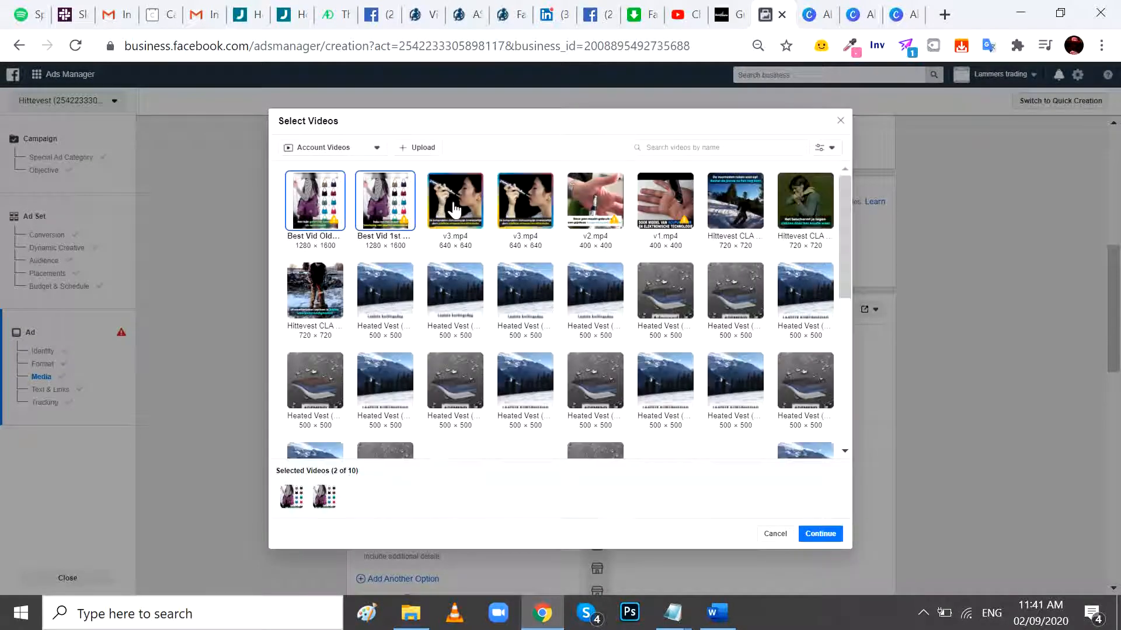
left_click(520, 219)
left_click(591, 226)
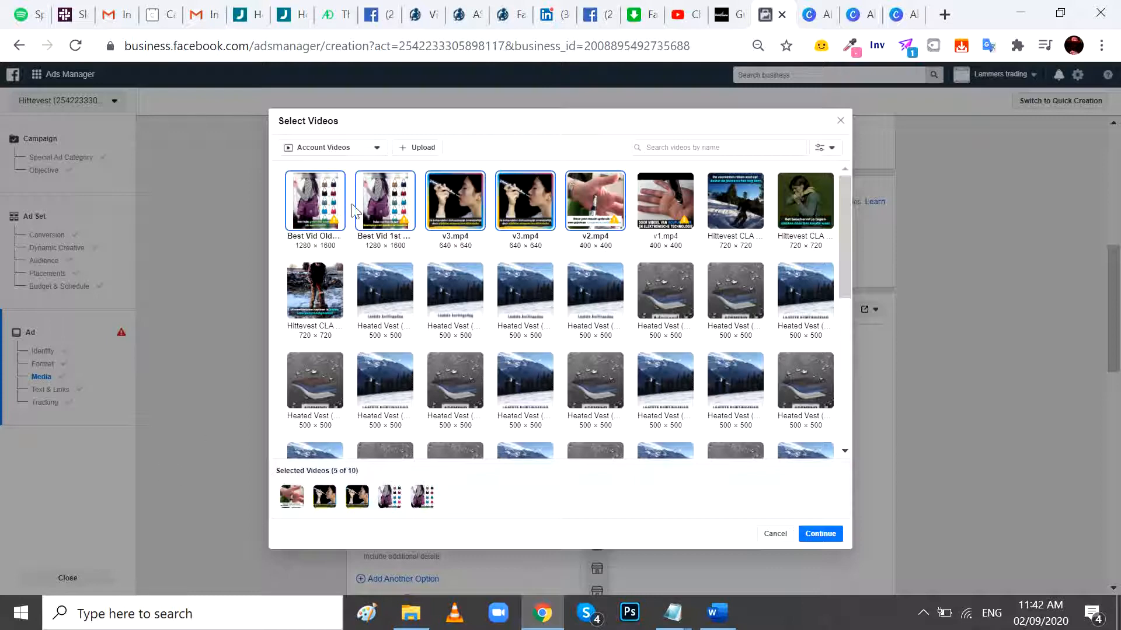
left_click(834, 537)
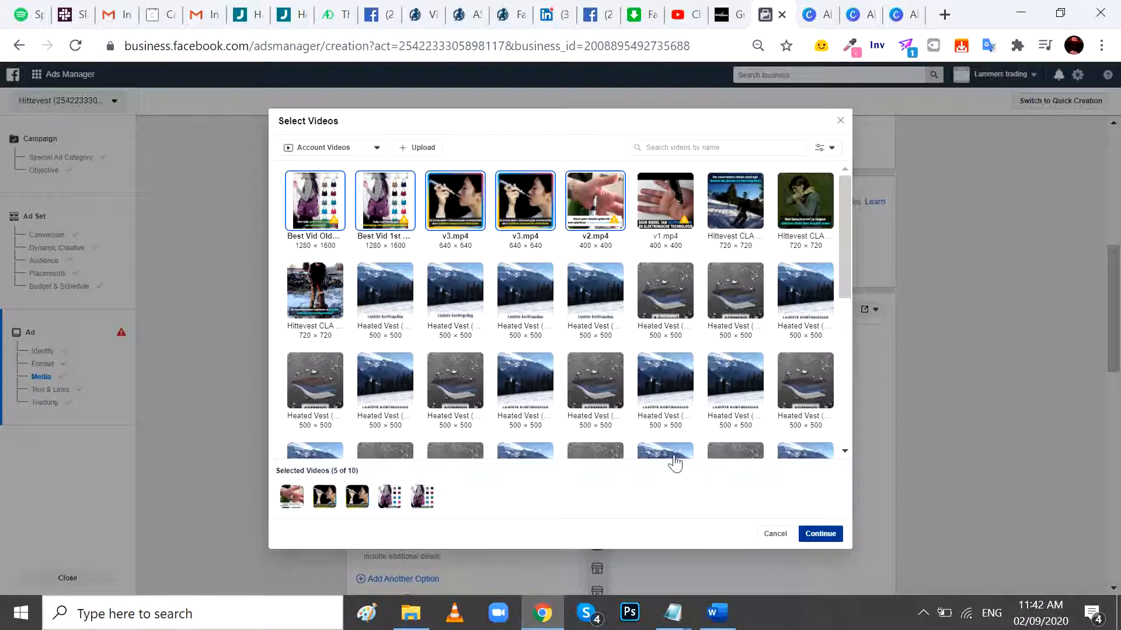
- Copy the first primary text, starting "Dit is een van de meest veelzijdige", from the Ad Copies Word document into the ad's primary text
scroll(651, 368, "down", 5)
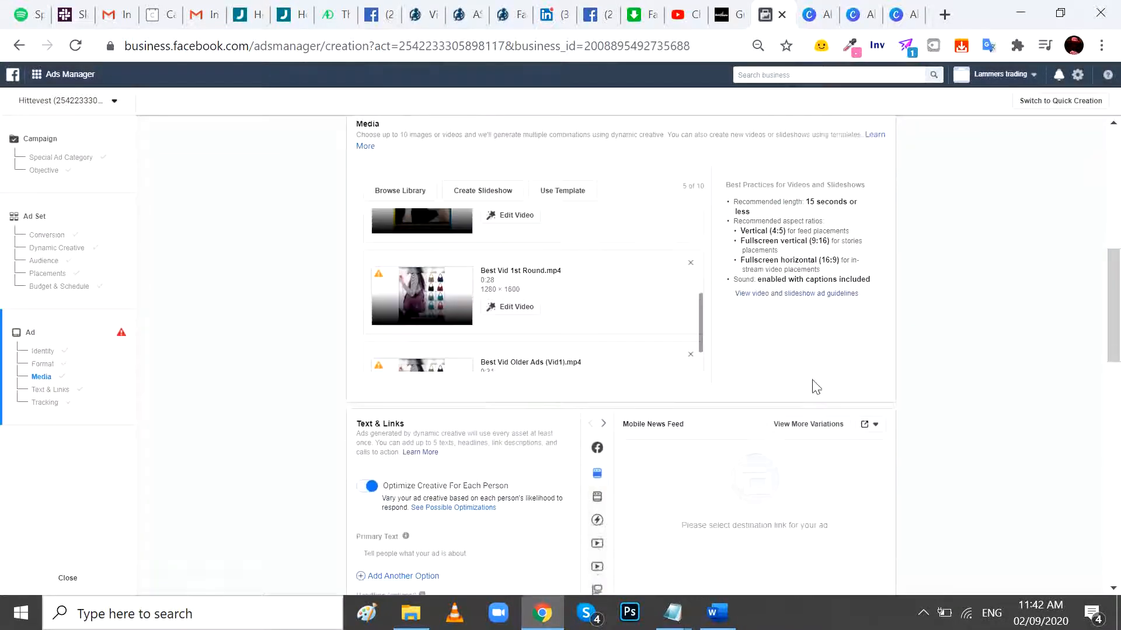
scroll(816, 387, "down", 5)
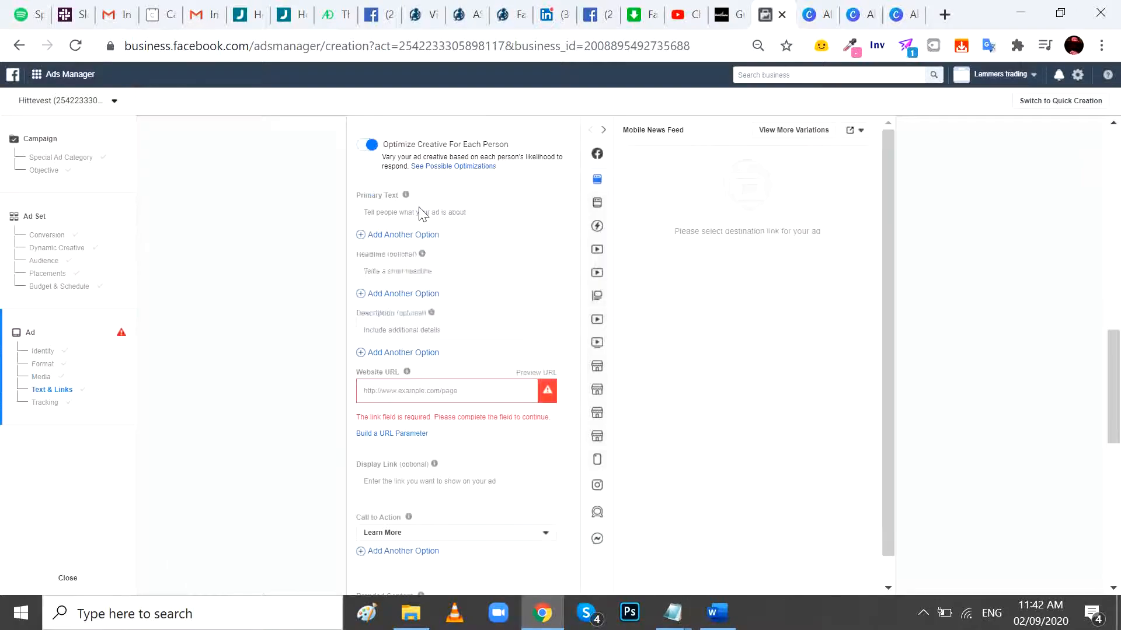
left_click(420, 212)
left_click(718, 613)
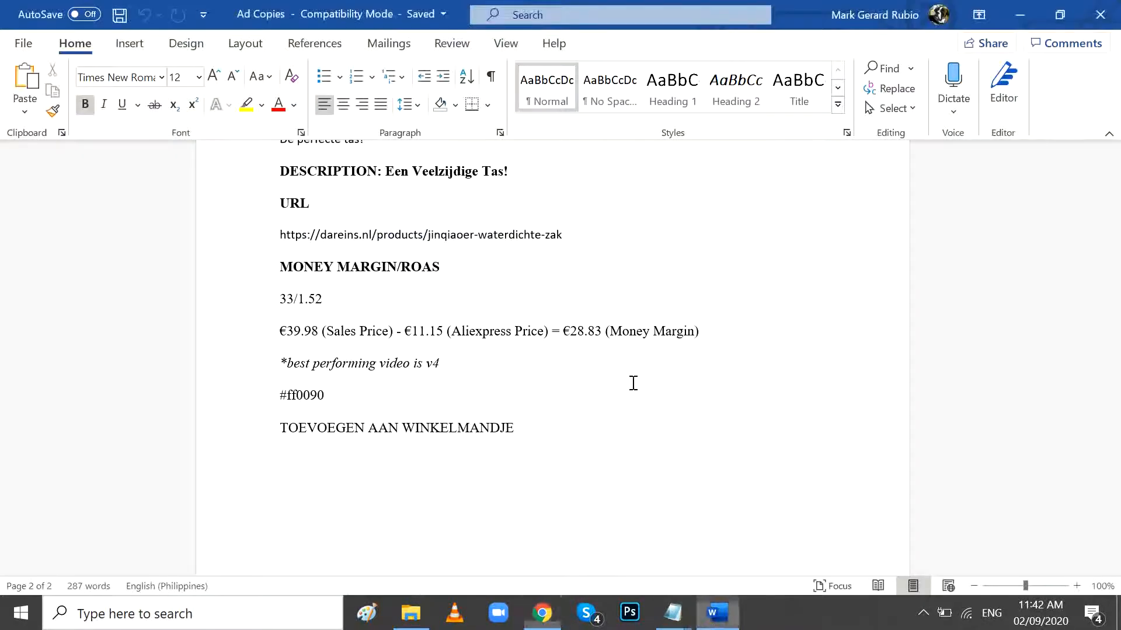
scroll(637, 374, "up", 15)
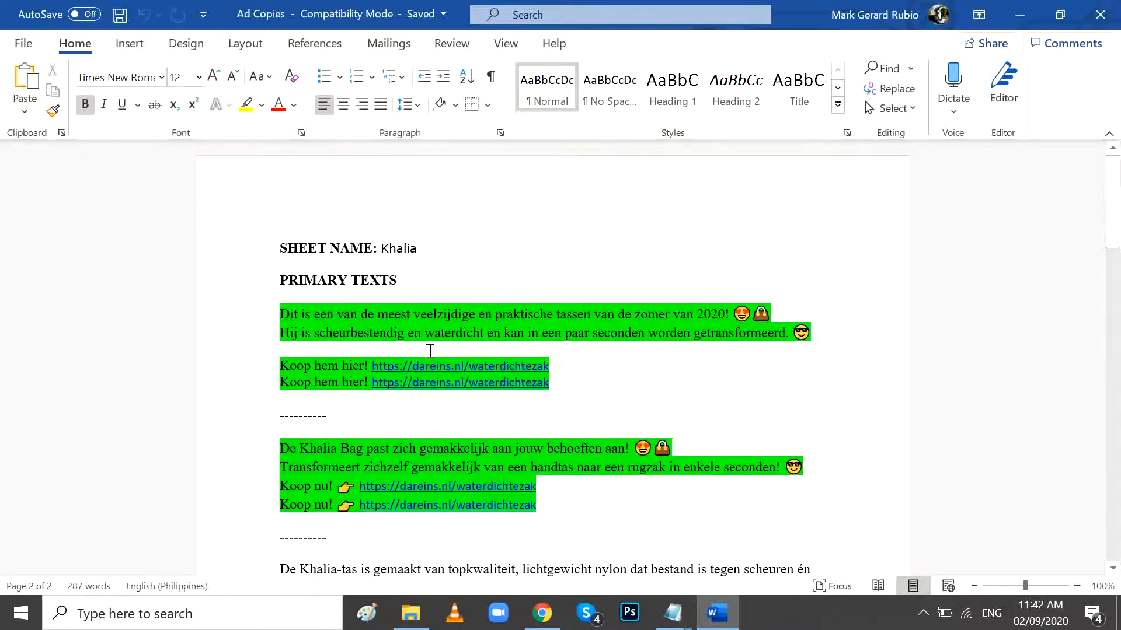
left_click_drag(297, 315, 531, 379)
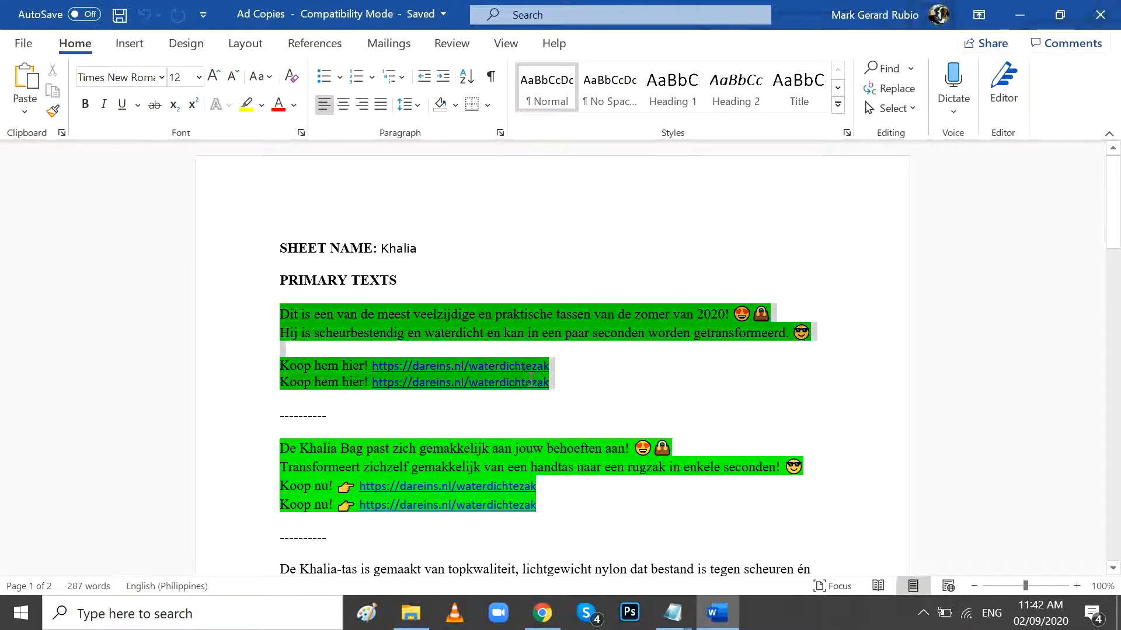
key("ctrl+c")
key("alt+Tab")
key("ctrl+v")
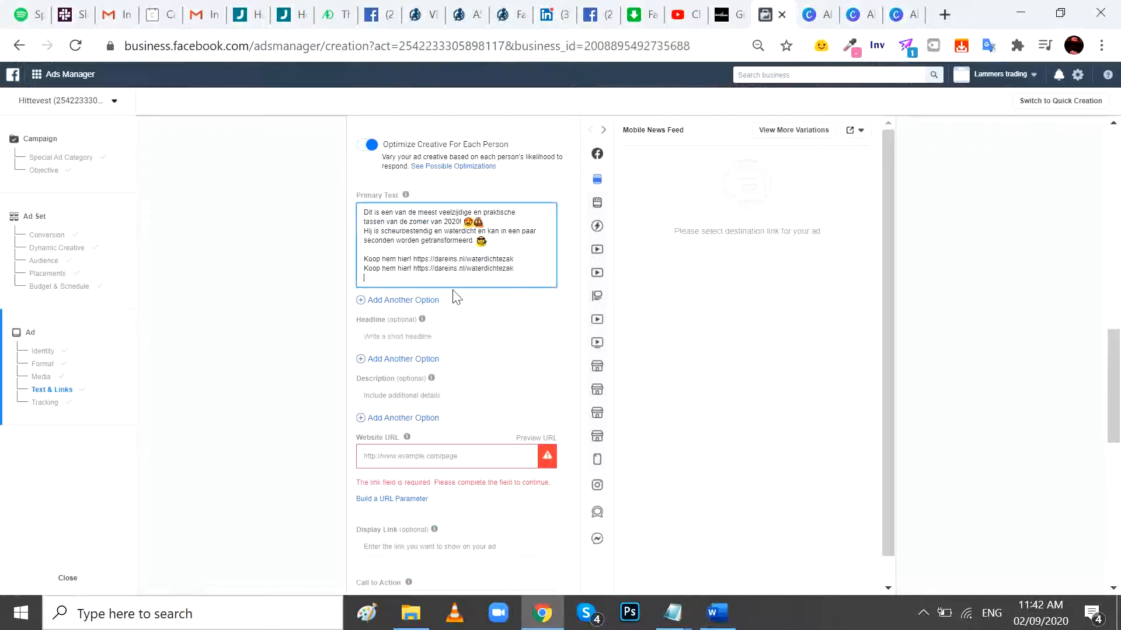
- Add a second primary text option with the Word document's copy starting "De Khalia Bag past zich gemakkelijk aan jouw behoeften aan!"
key("alt+Tab")
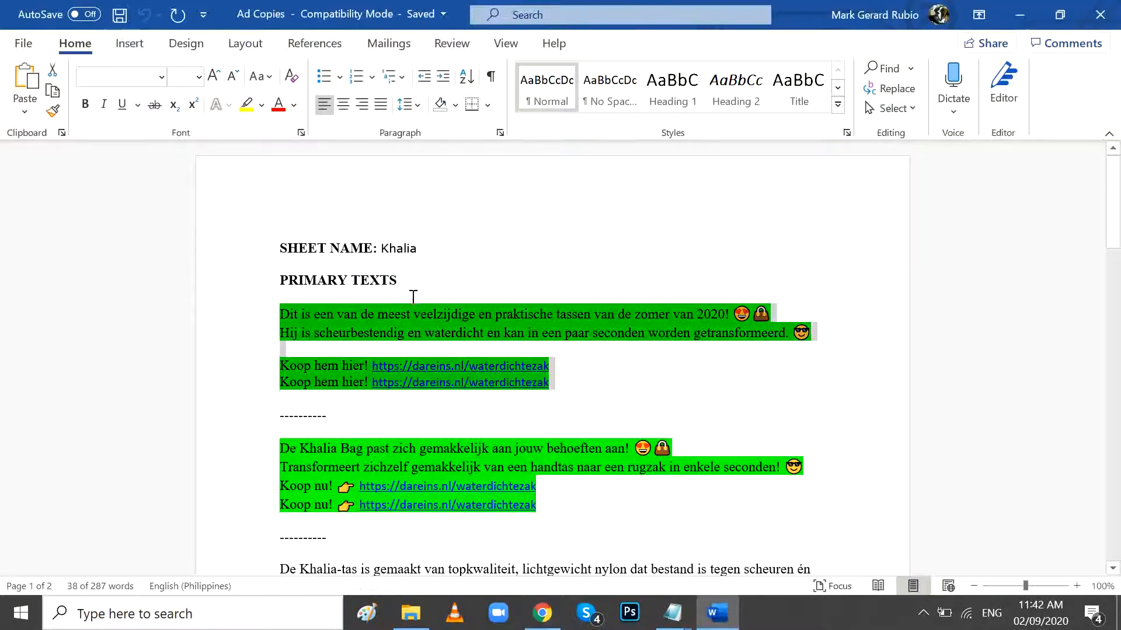
scroll(422, 337, "up", 1)
left_click_drag(282, 377, 561, 423)
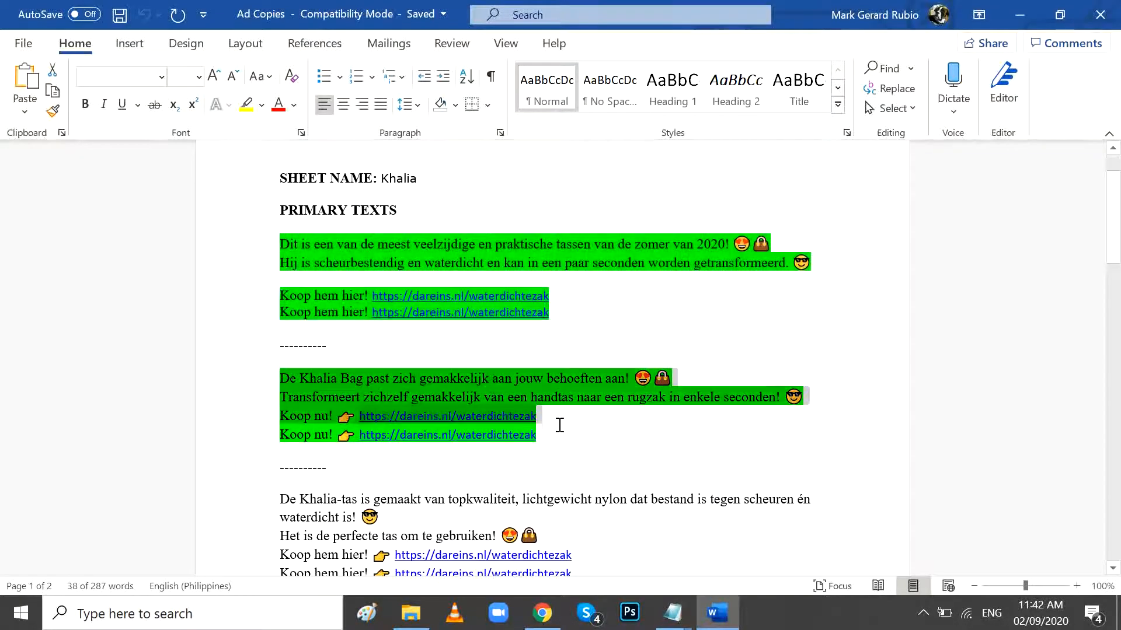
key("ctrl+c")
key("alt+Tab")
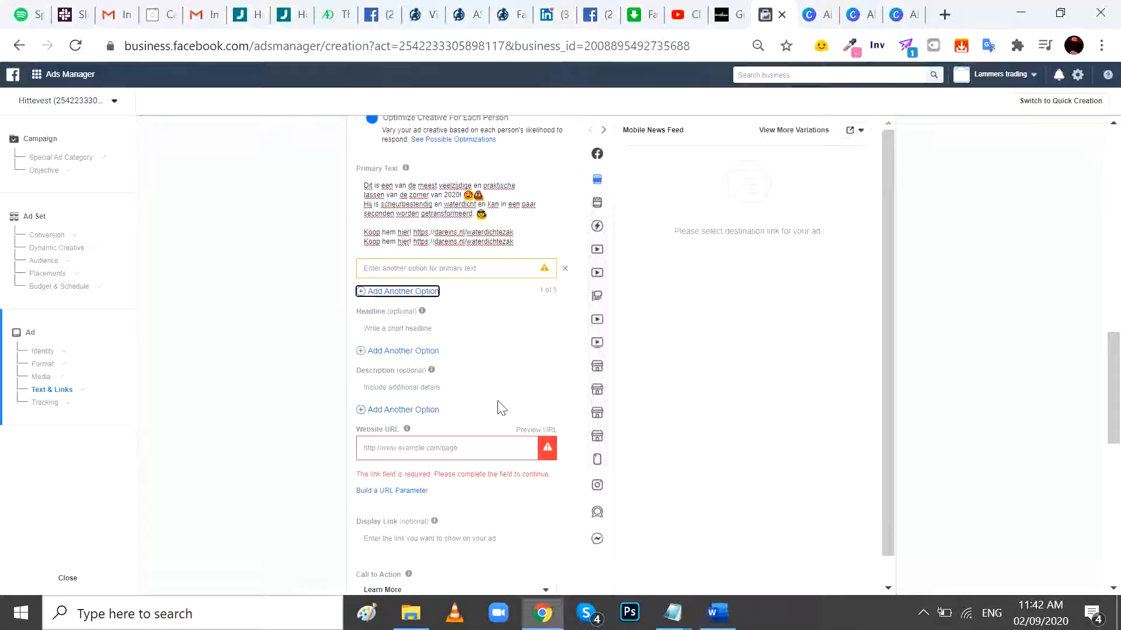
left_click(426, 266)
key("ctrl+v")
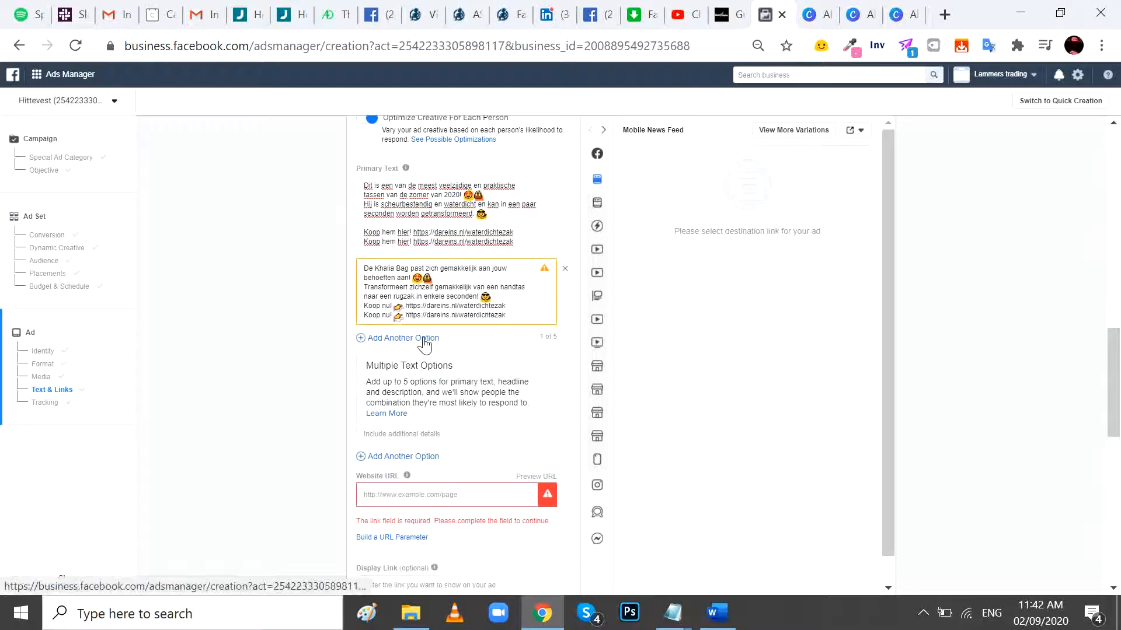
- Add a third primary text option with the Ad Copies Word document's copy starting "De Khalia-tas is gemaakt van topkwaliteit"
key("alt+Tab")
scroll(371, 371, "down", 3)
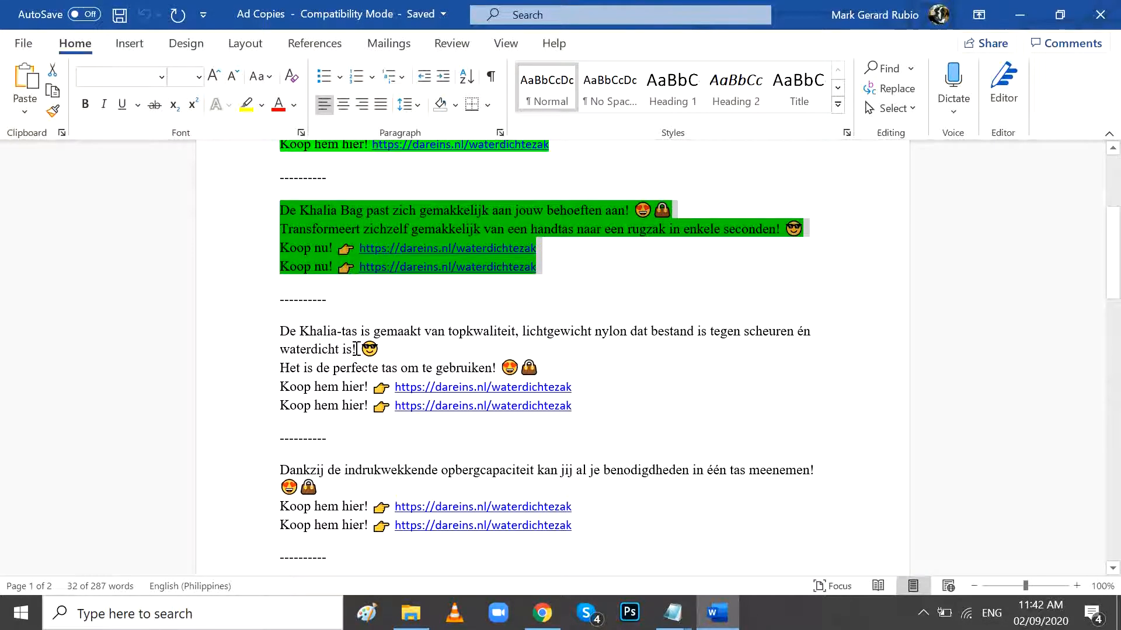
left_click_drag(281, 331, 596, 415)
key("ctrl+c")
key("alt+Tab")
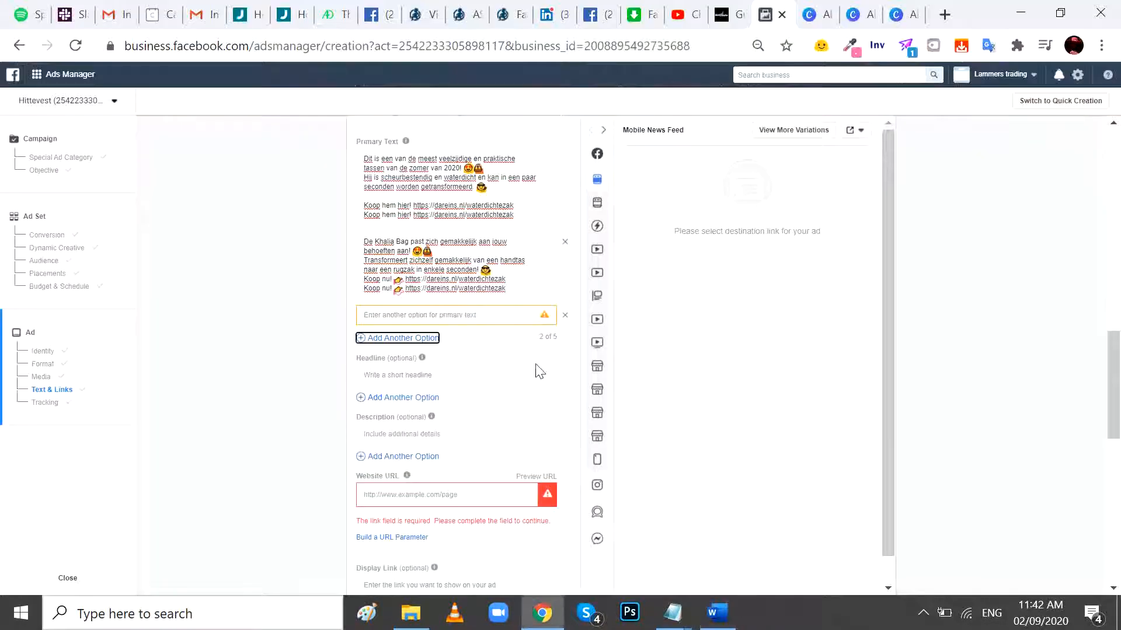
left_click(472, 316)
key("ctrl+v")
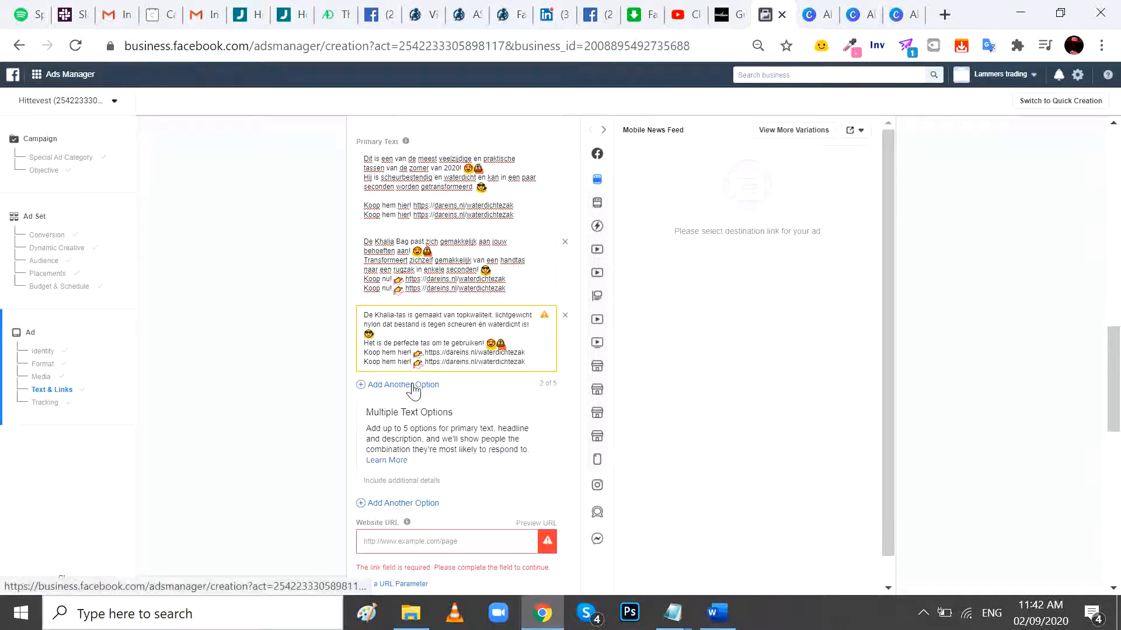
- Add a fourth primary text option with the Word document's copy starting "Dankzij de indrukwekkende opbergcapaciteit"
key("alt+Tab")
scroll(367, 366, "down", 2)
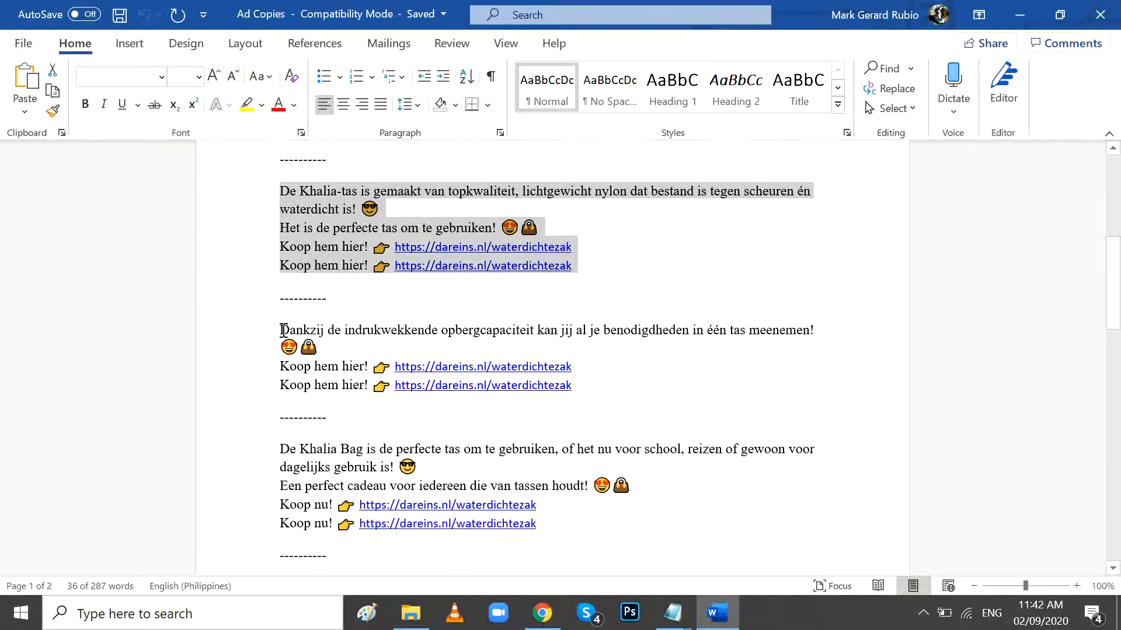
left_click_drag(283, 330, 583, 375)
key("ctrl+c")
key("alt+Tab")
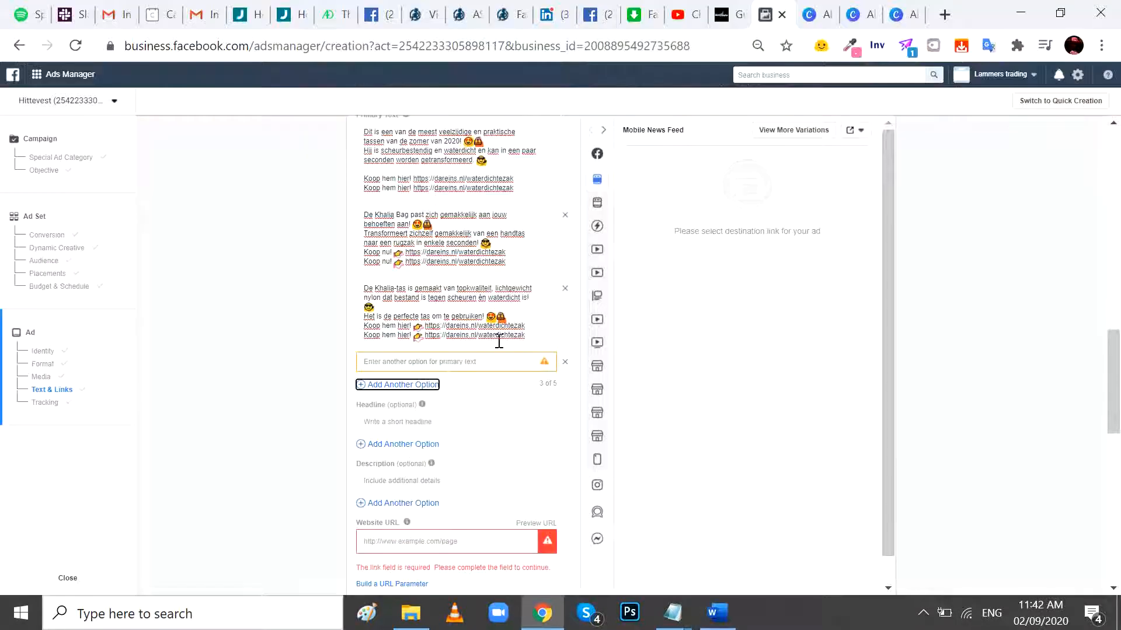
left_click(461, 362)
key("ctrl+v")
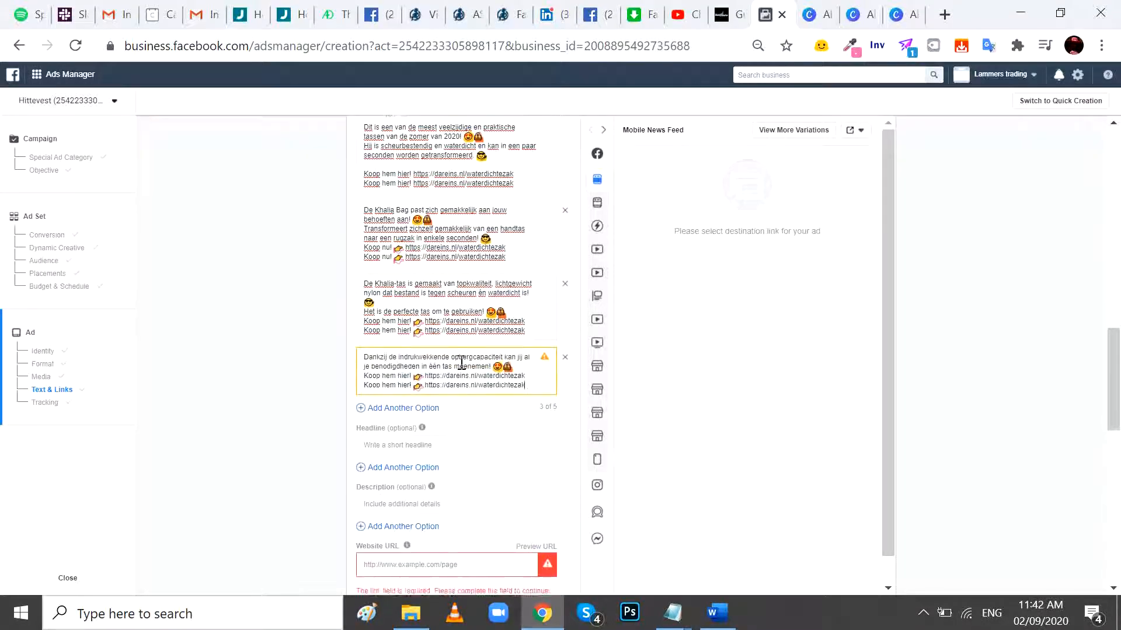
- Add a fifth primary text option with the Word document's copy starting "De Khalia Bag is de perfecte tas om te gebruiken"
scroll(444, 338, "down", 3)
key("alt+Tab")
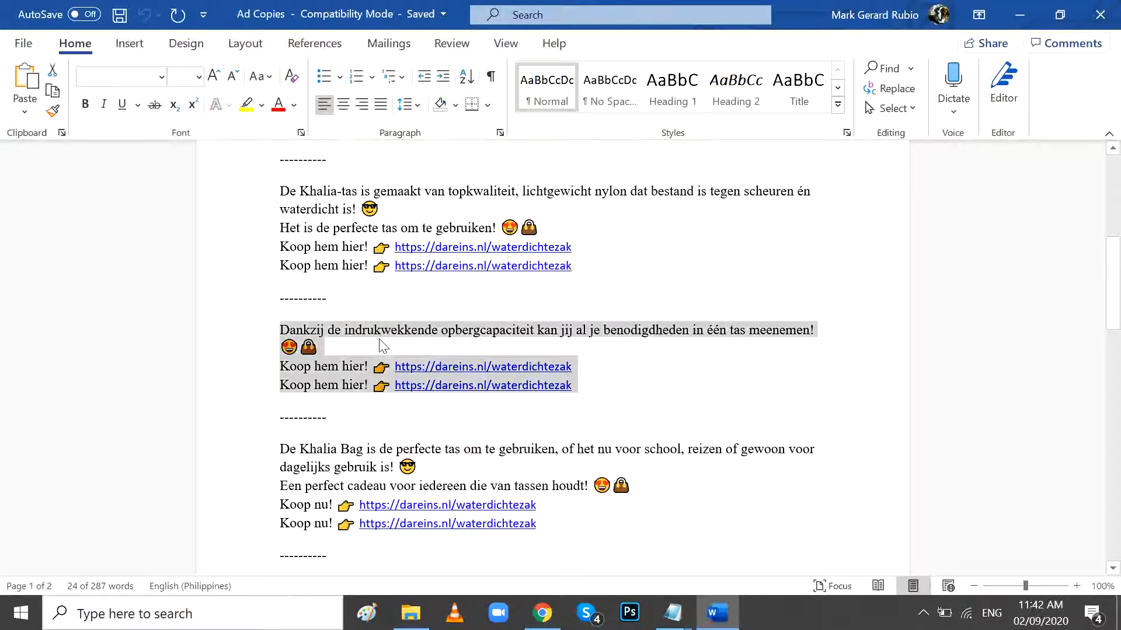
scroll(428, 269, "down", 3)
left_click(503, 410)
left_click(553, 439, "shift")
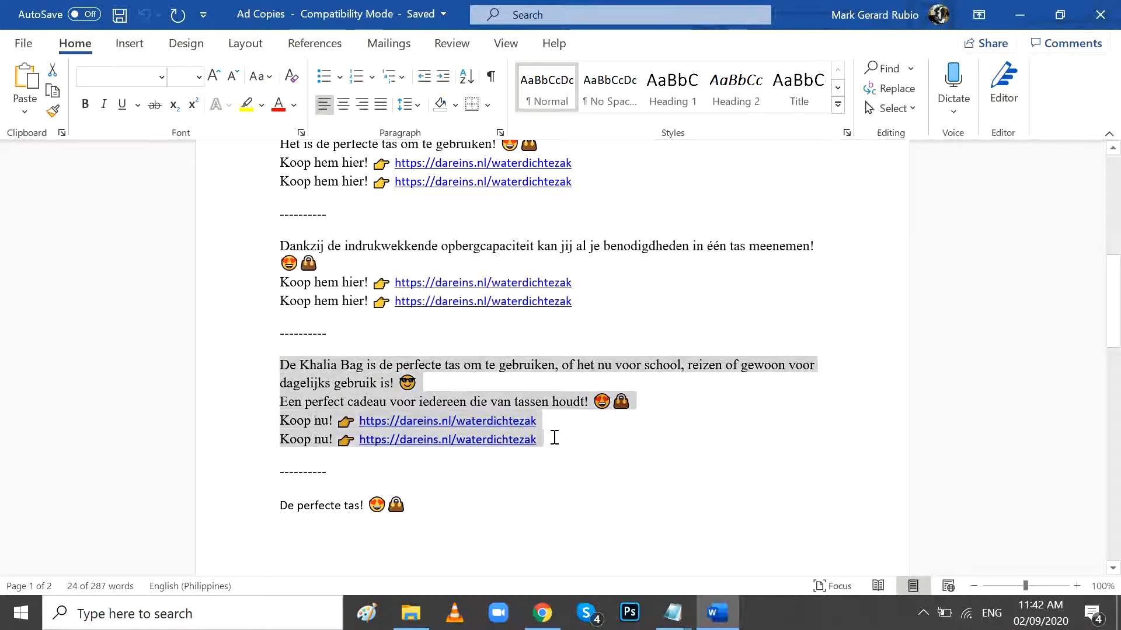
key("alt+Tab")
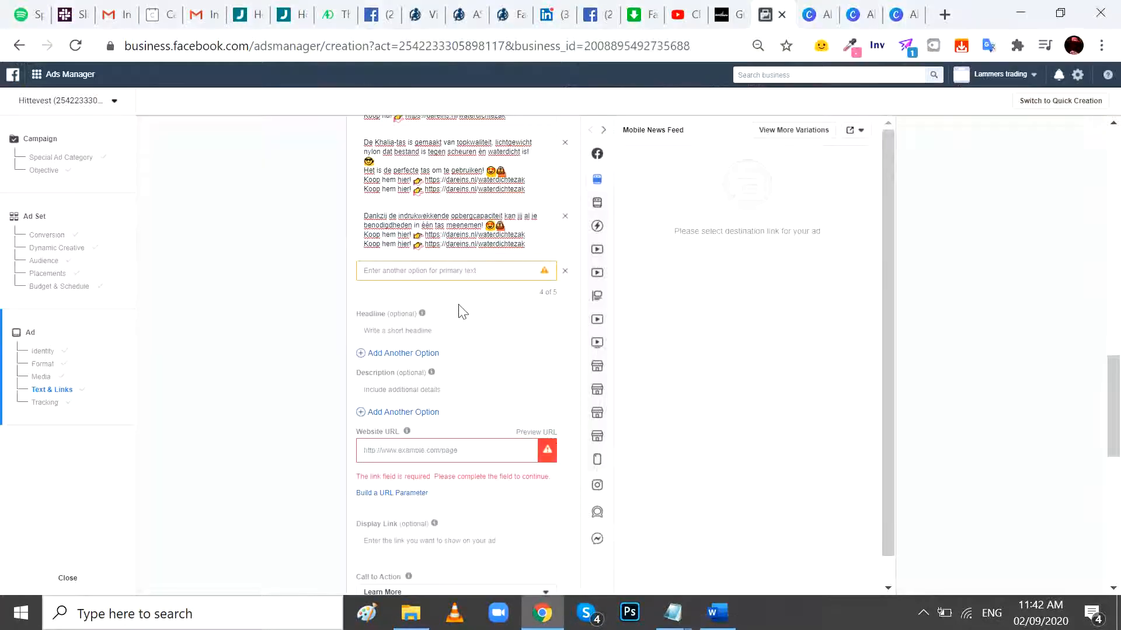
left_click(464, 275)
key("ctrl+v")
- Copy the headline "NO.1 Verkoper, 50 000+ Verkocht!" from the Word document into the ad's headline
scroll(497, 306, "down", 2)
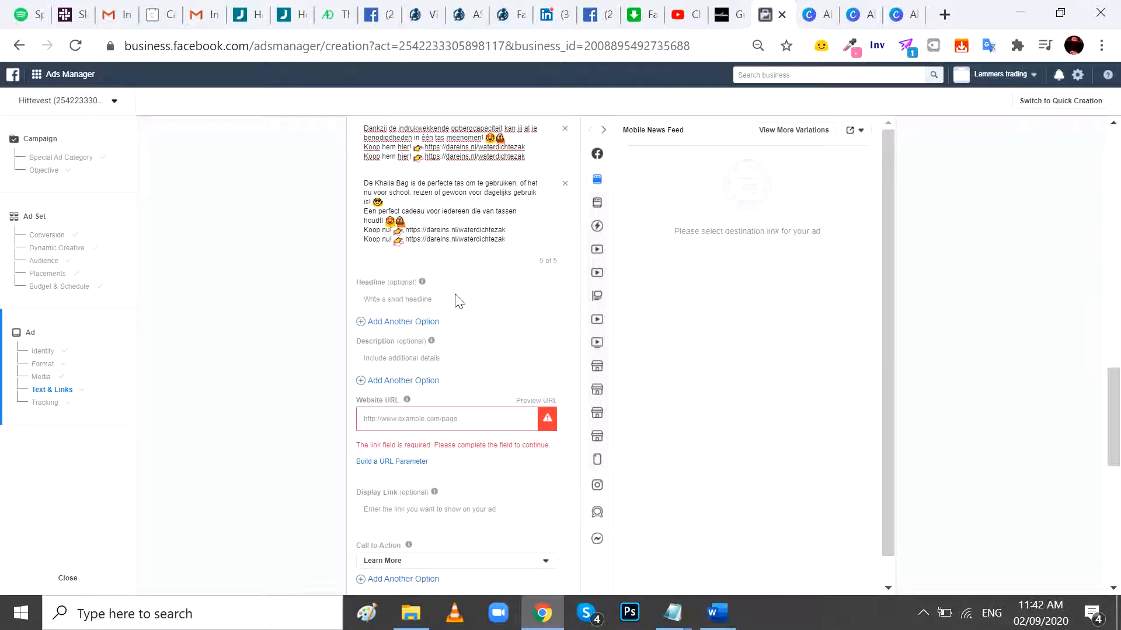
key("alt+Tab")
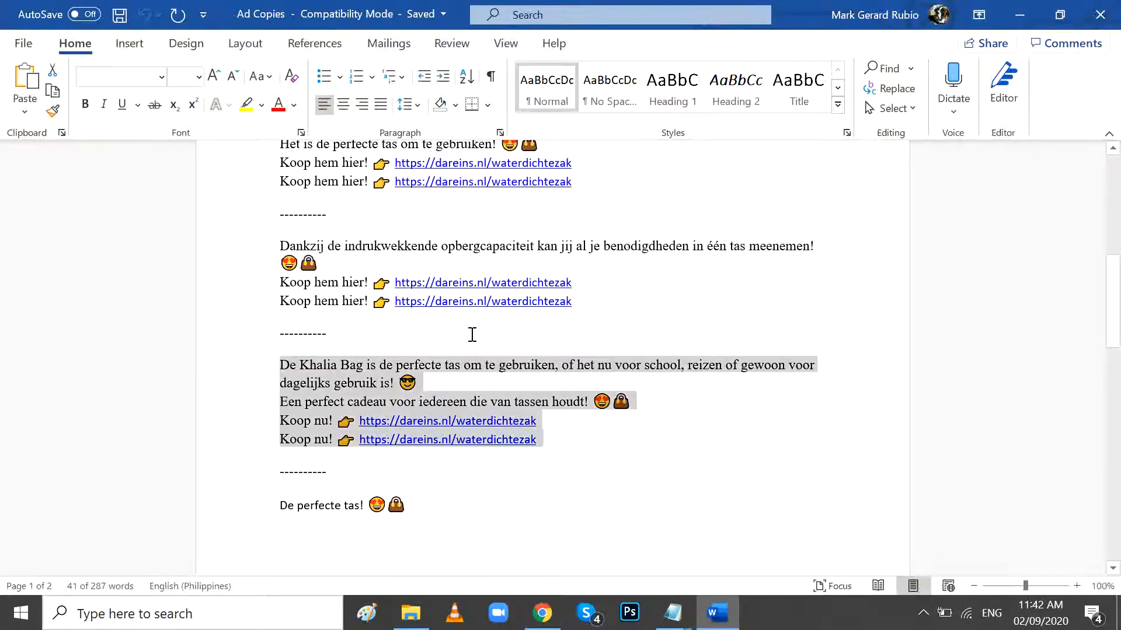
scroll(478, 341, "down", 4)
scroll(478, 341, "down", 7)
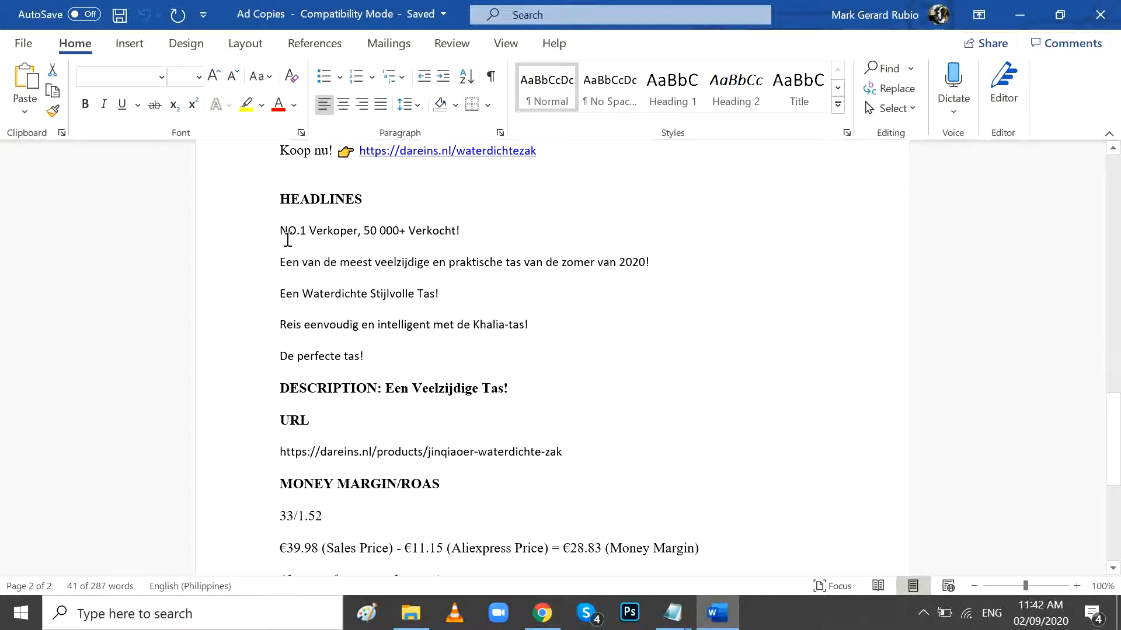
triple_click(475, 228)
key("ctrl+c")
key("alt+Tab")
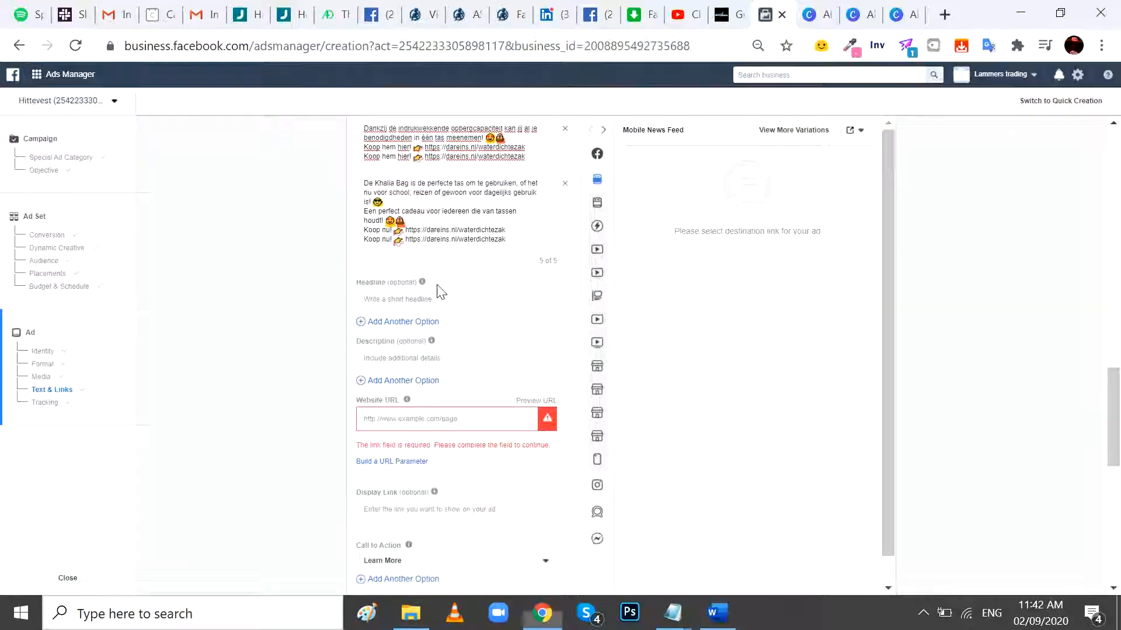
left_click(426, 300)
key("ctrl+v")
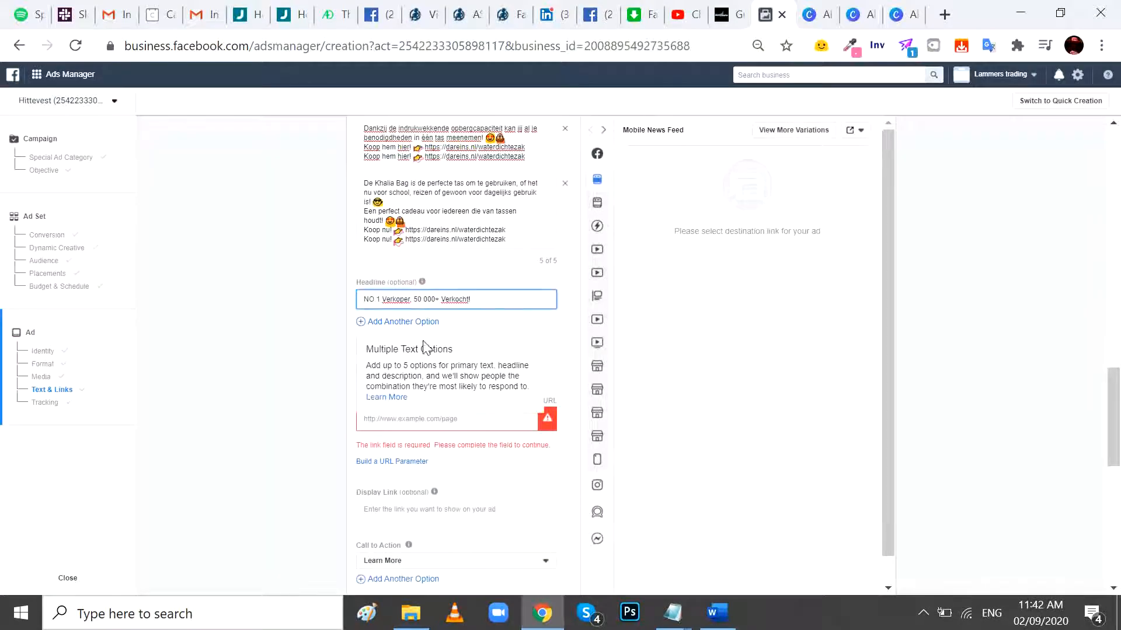
- Copy the description "Een Veelzijdige Tas!" from the Word document into the ad's description
left_click(546, 360)
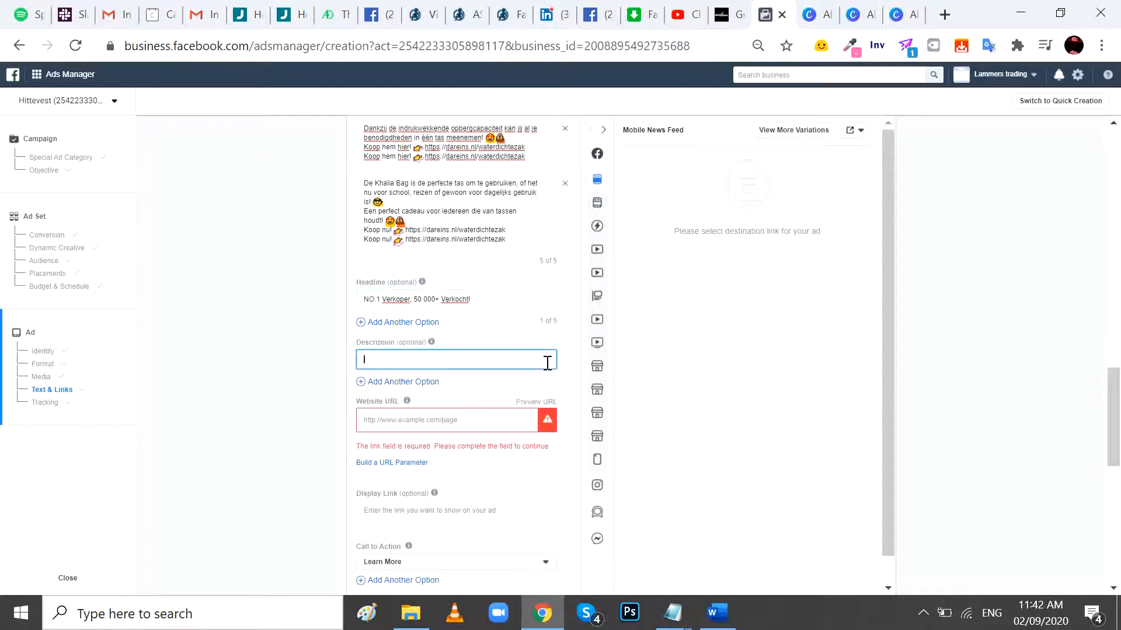
key("alt+Tab")
scroll(438, 356, "down", 2)
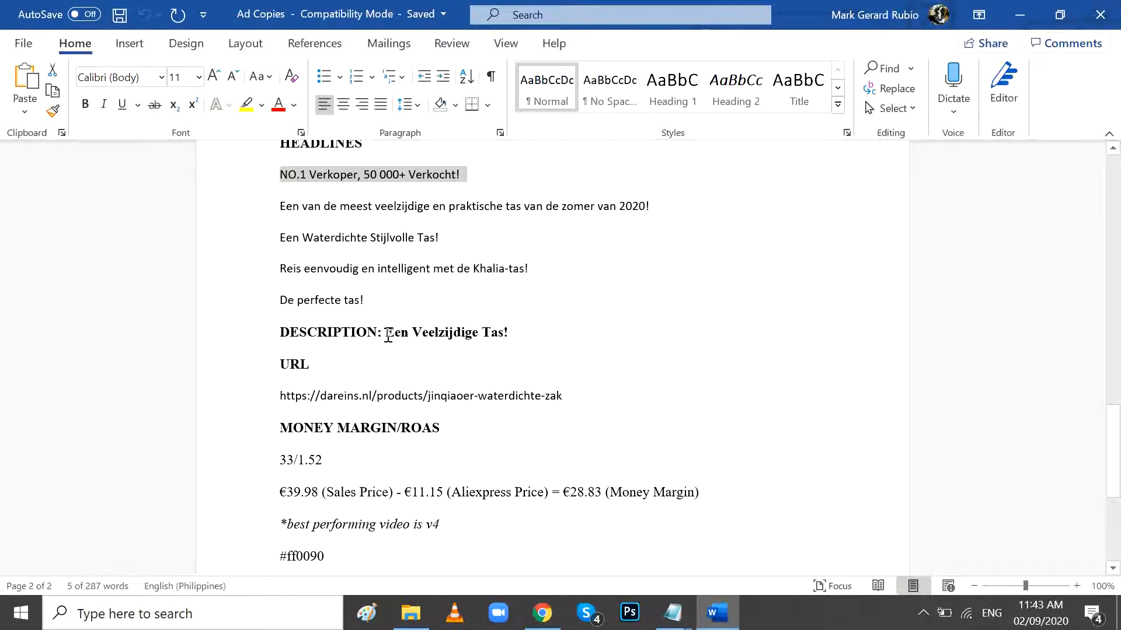
left_click_drag(386, 335, 525, 335)
key("alt+Tab")
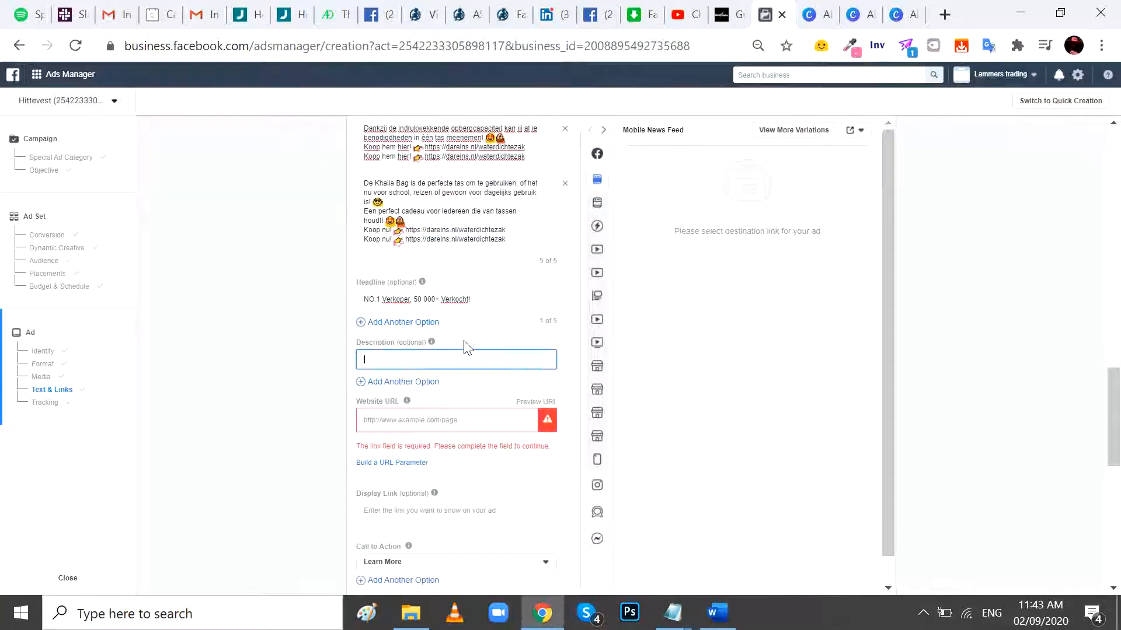
key("ctrl+v")
left_click(451, 421)
key("alt+Tab")
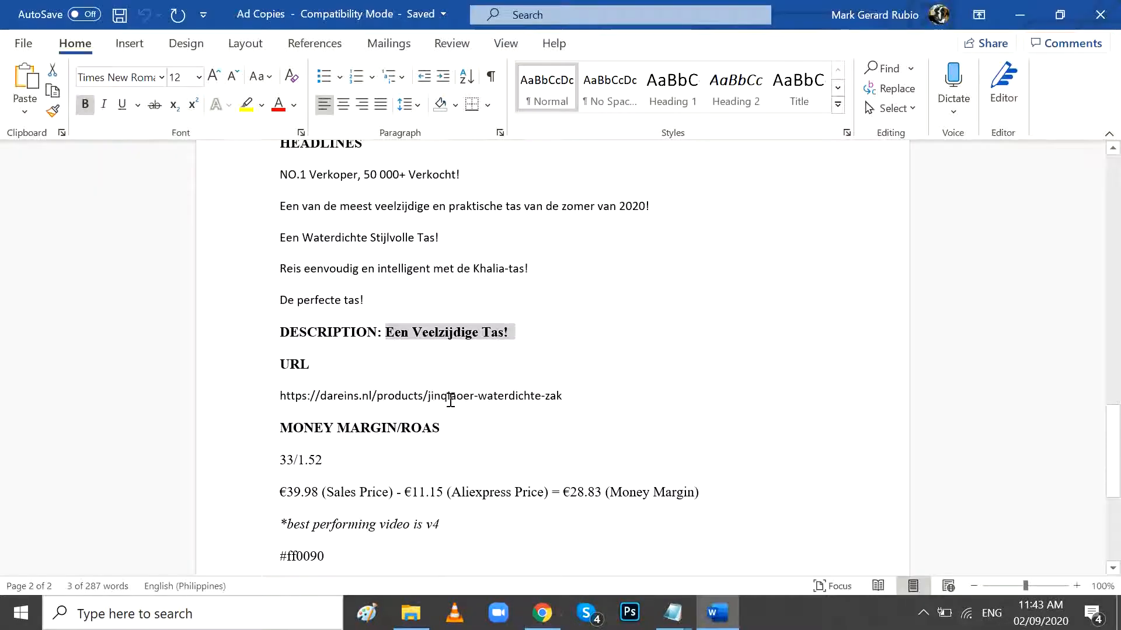
scroll(450, 401, "down", 2)
double_click(346, 330)
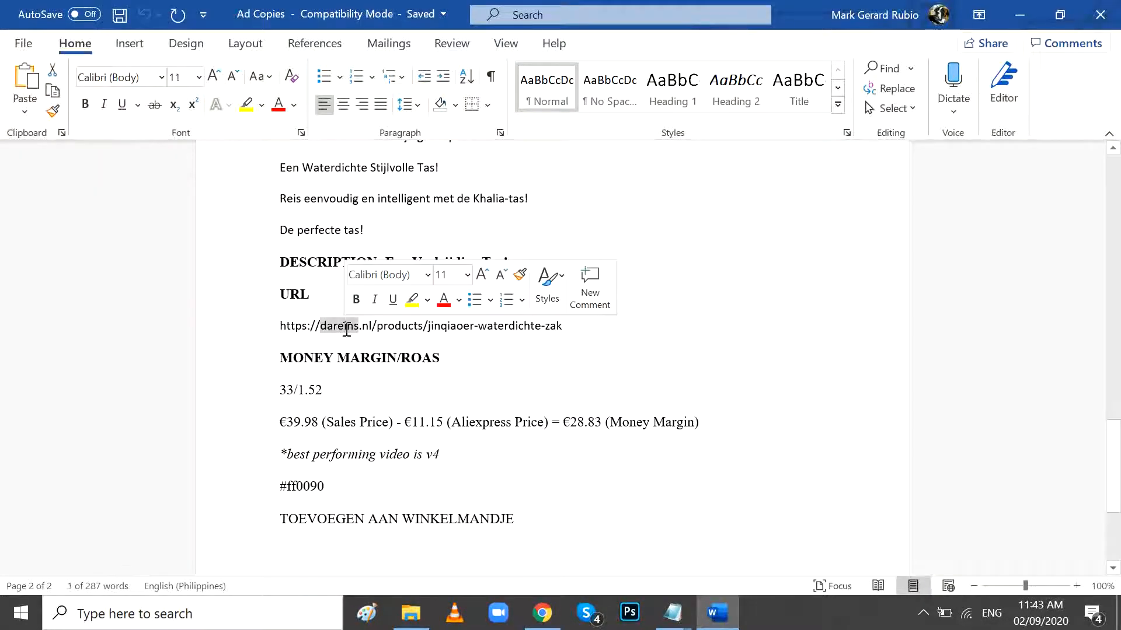
left_click(278, 325)
left_click_drag(279, 327, 560, 322)
key("ctrl+c")
key("alt+Tab")
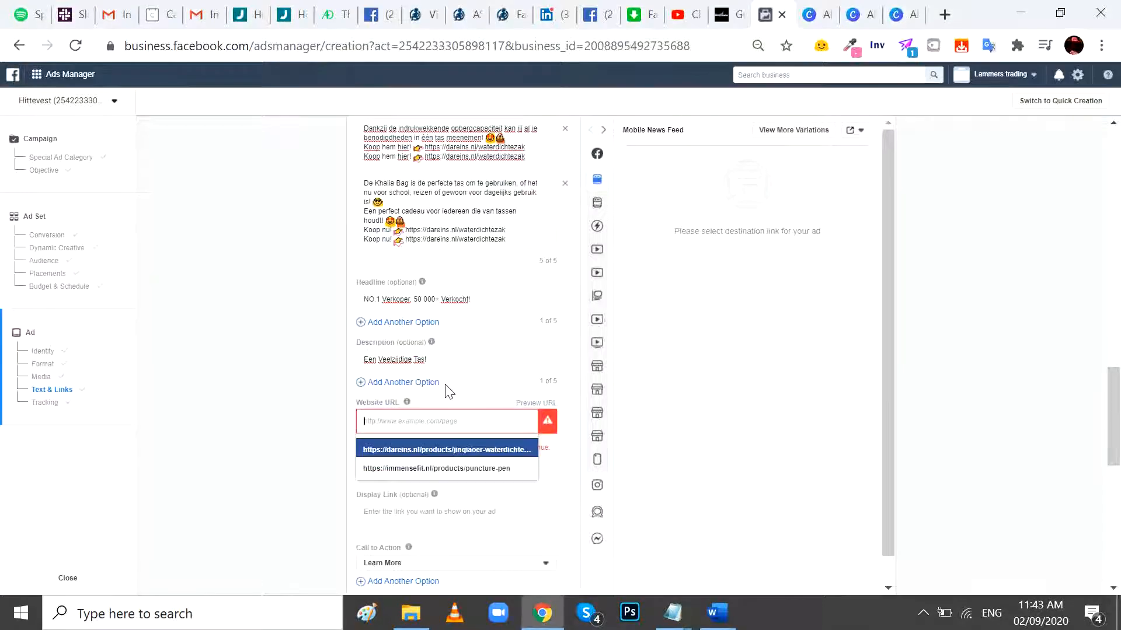
key("ctrl+v")
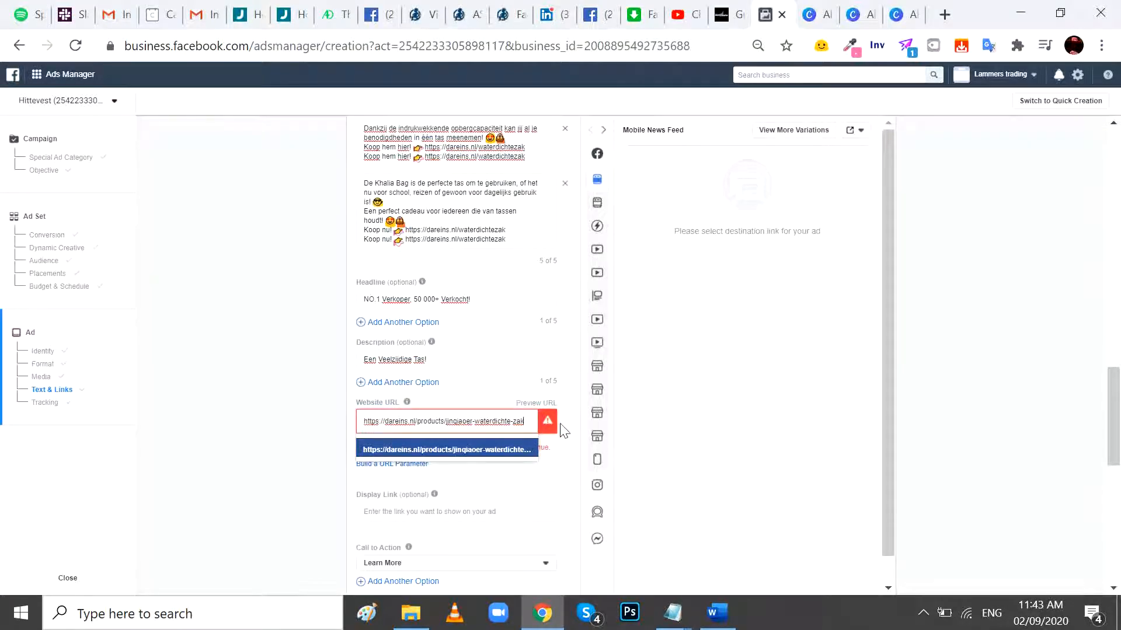
left_click(574, 418)
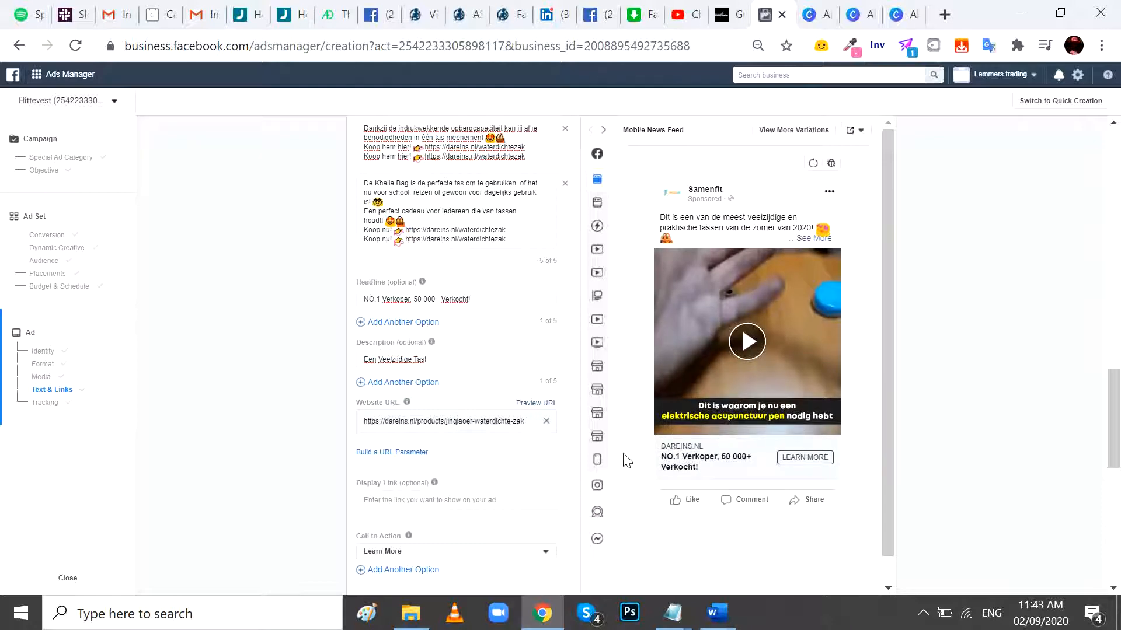
- Set the ad's call to action to Shop Now and confirm the campaign for publishing
scroll(571, 416, "down", 2)
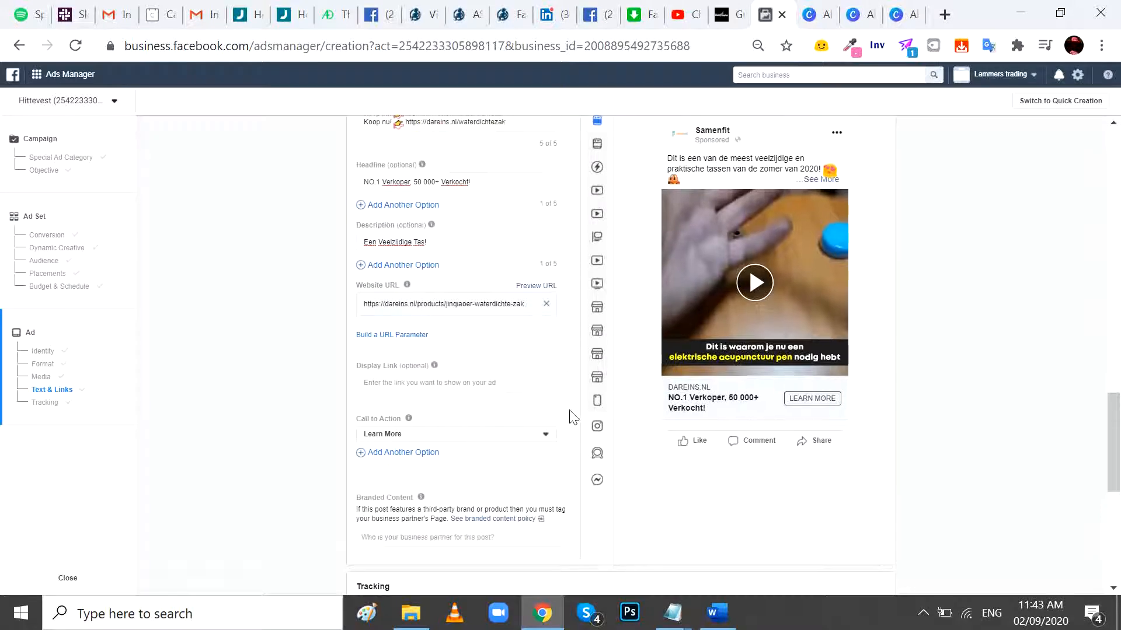
scroll(571, 416, "down", 3)
left_click(453, 263)
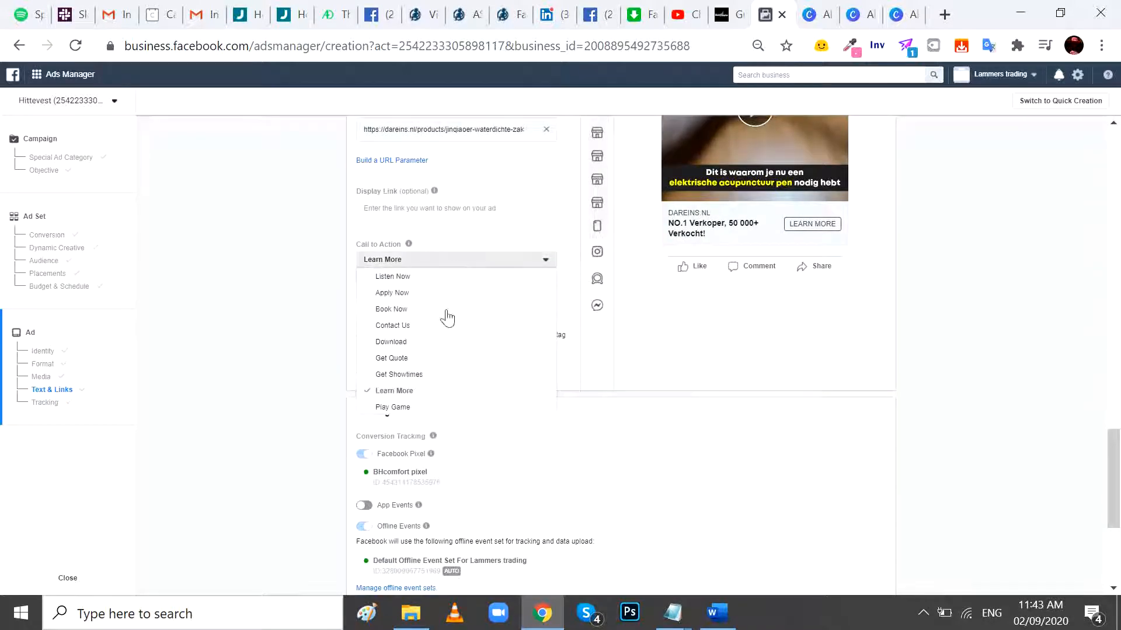
scroll(481, 358, "down", 3)
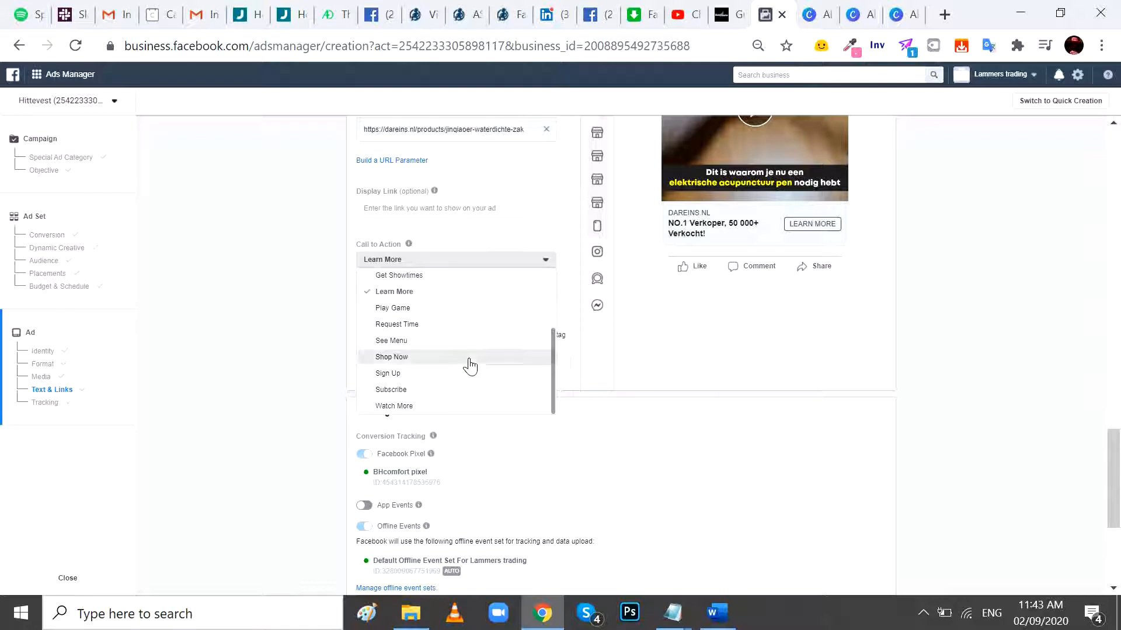
left_click(469, 363)
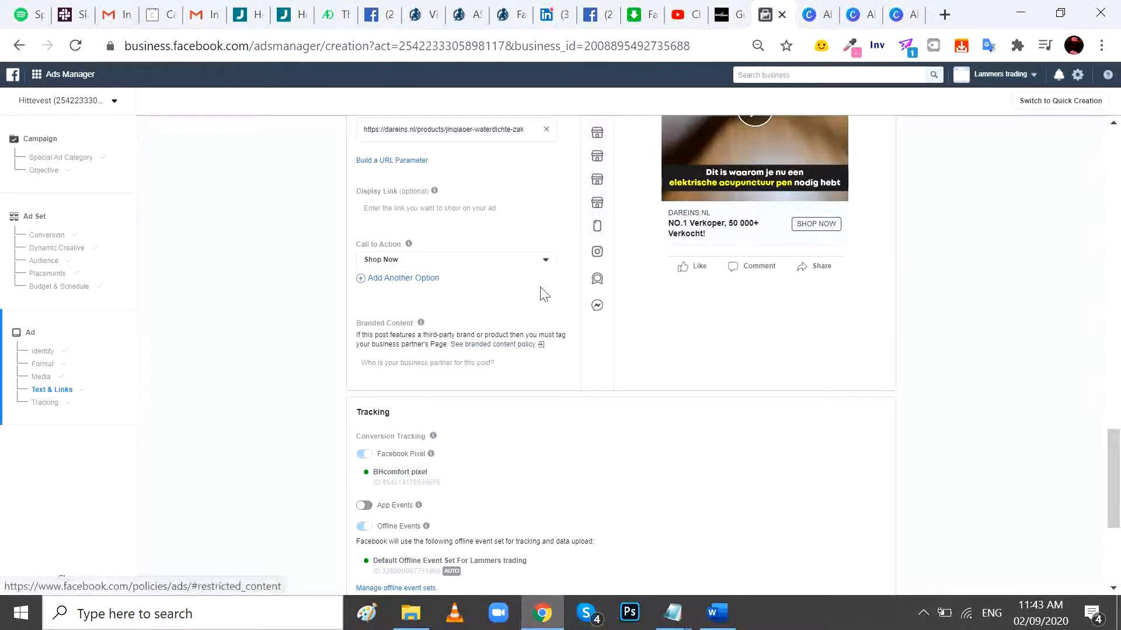
scroll(565, 298, "down", 5)
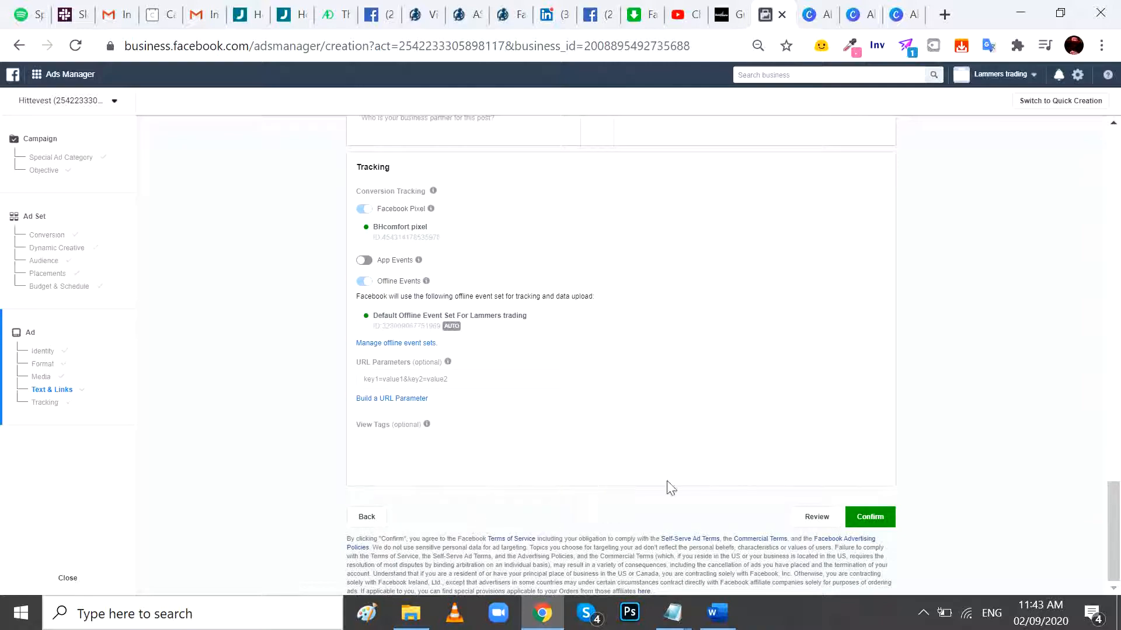
left_click(884, 517)
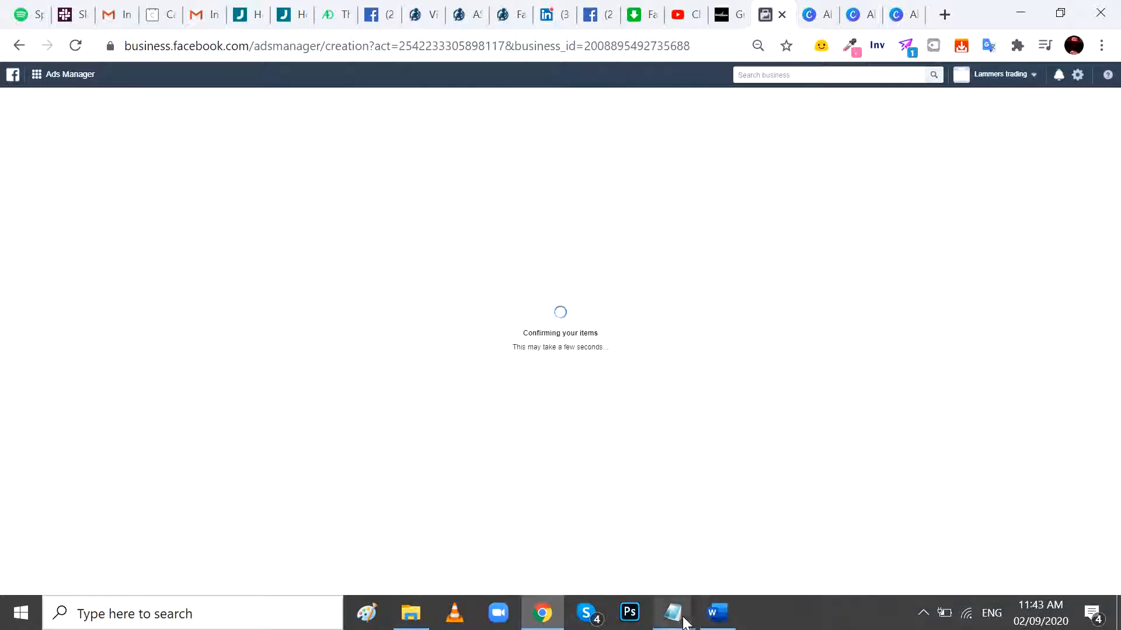
- Review the top performing Khalia interests in the Notepad notes, highlighting entries 2 to 5, from Shopping and fashion to Face
mouse_move(674, 610)
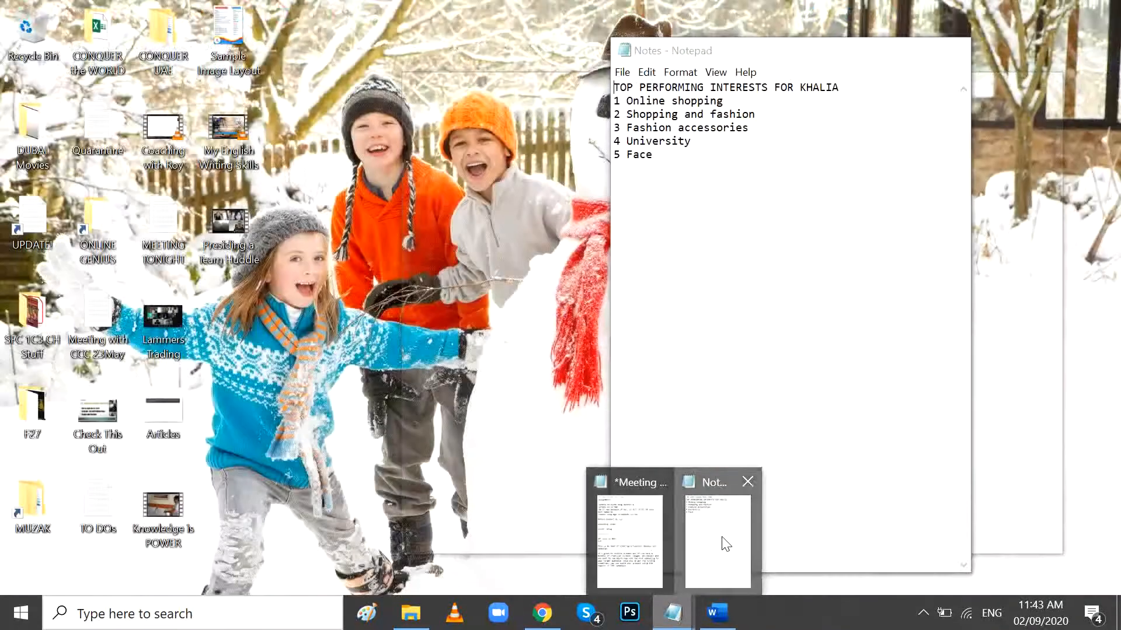
left_click(722, 543)
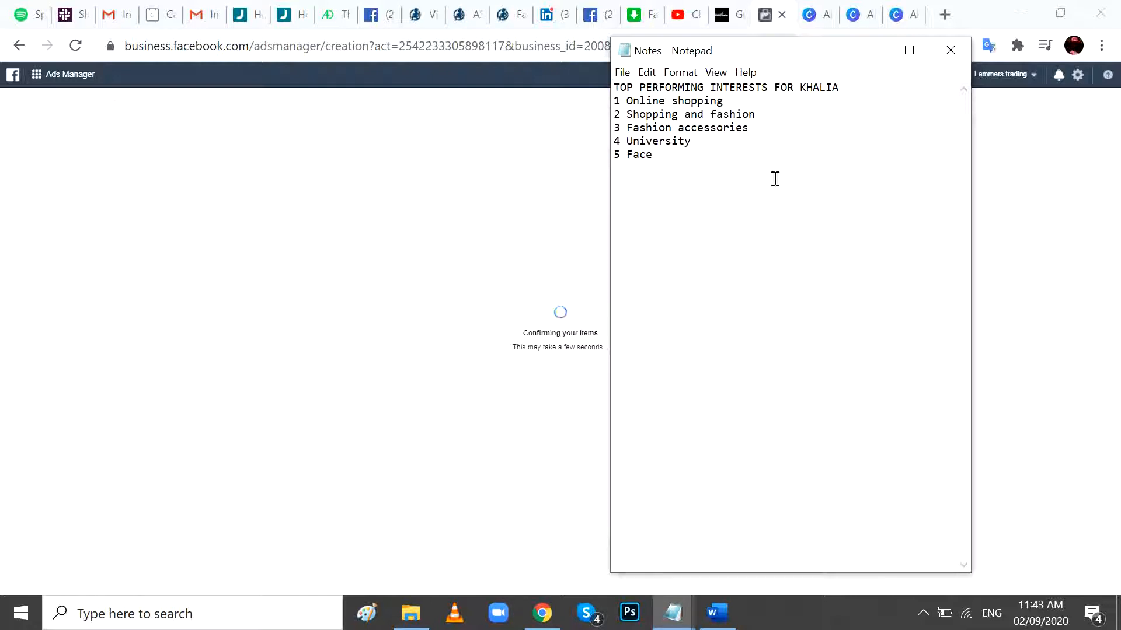
left_click_drag(676, 151, 594, 103)
left_click(676, 160)
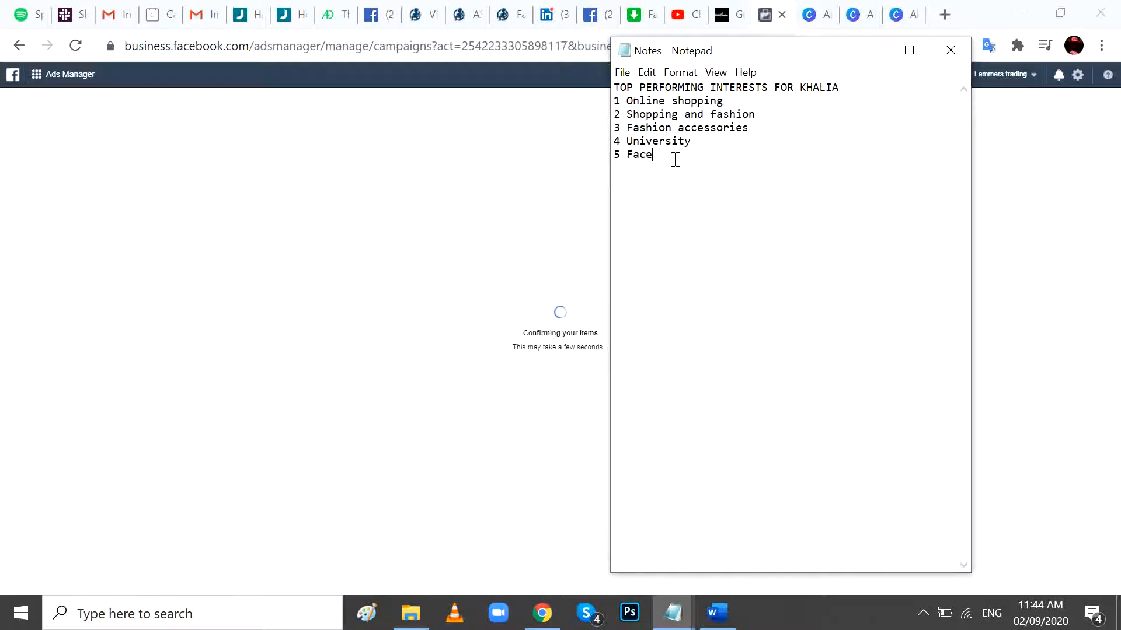
left_click_drag(675, 160, 573, 115)
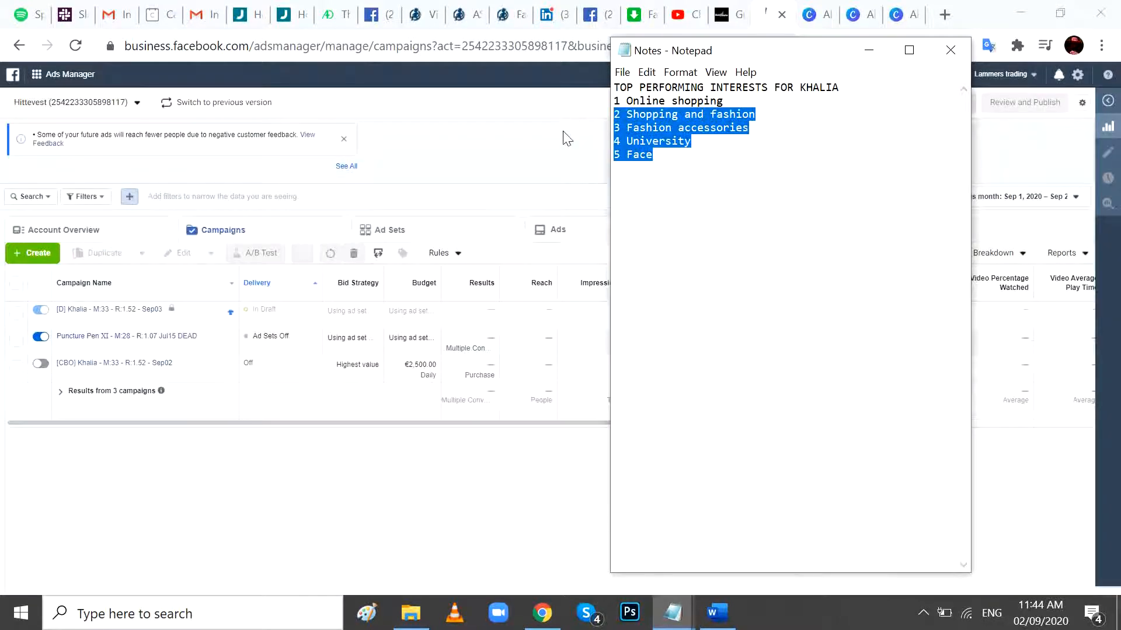
- Return to Ads Manager and open the ad sets of the [D] Khalia campaign, checking the Notepad interest list again
left_click(480, 169)
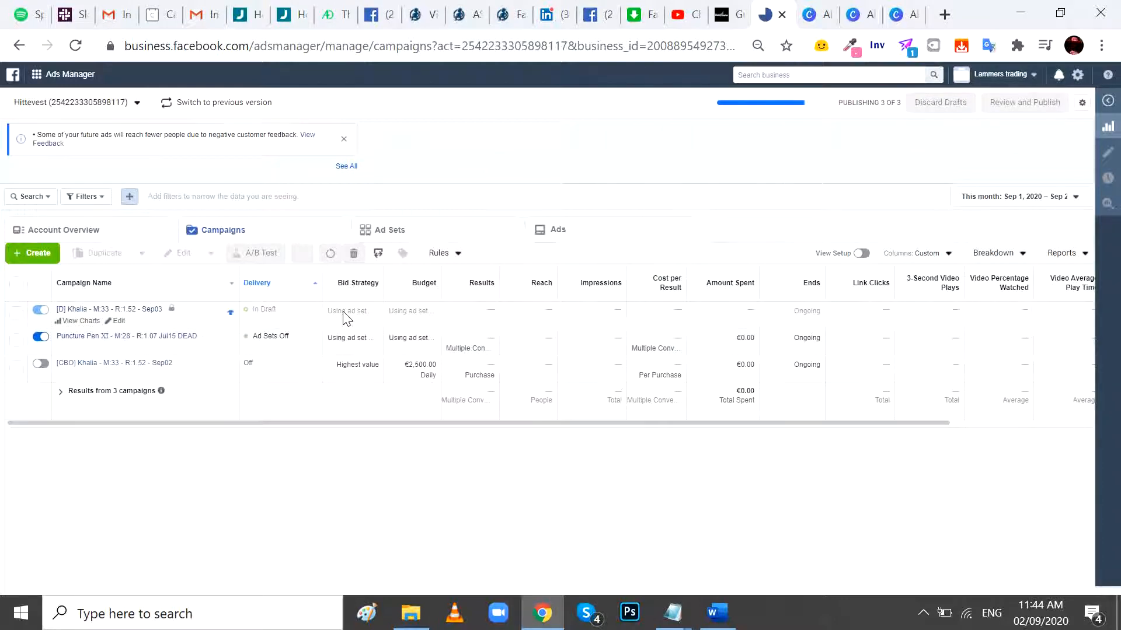
left_click(457, 236)
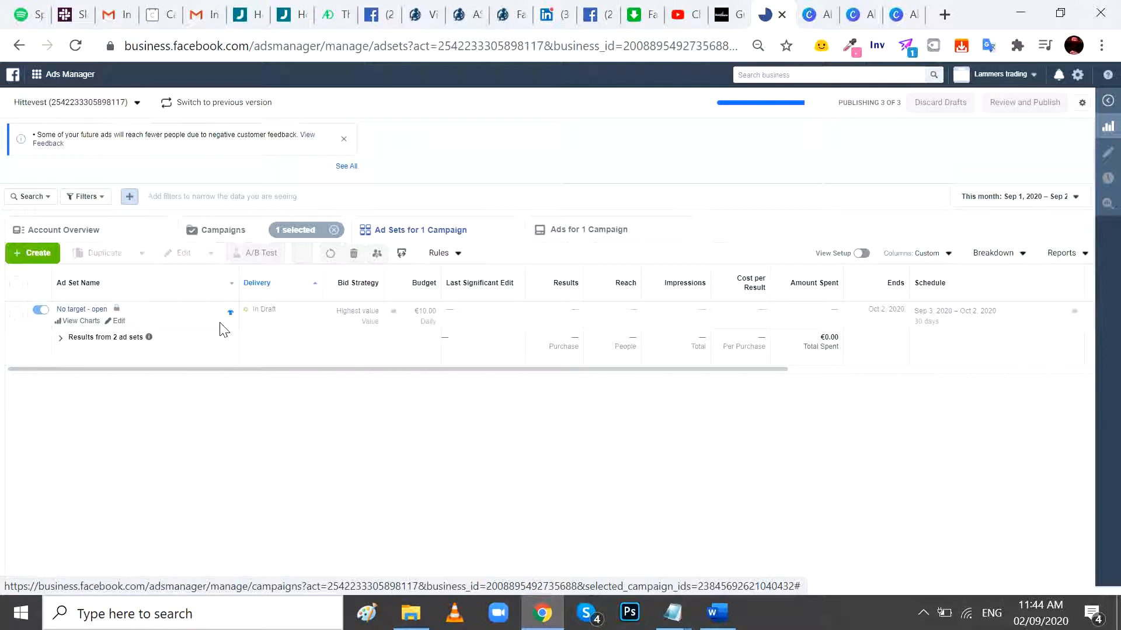
key("alt+Tab")
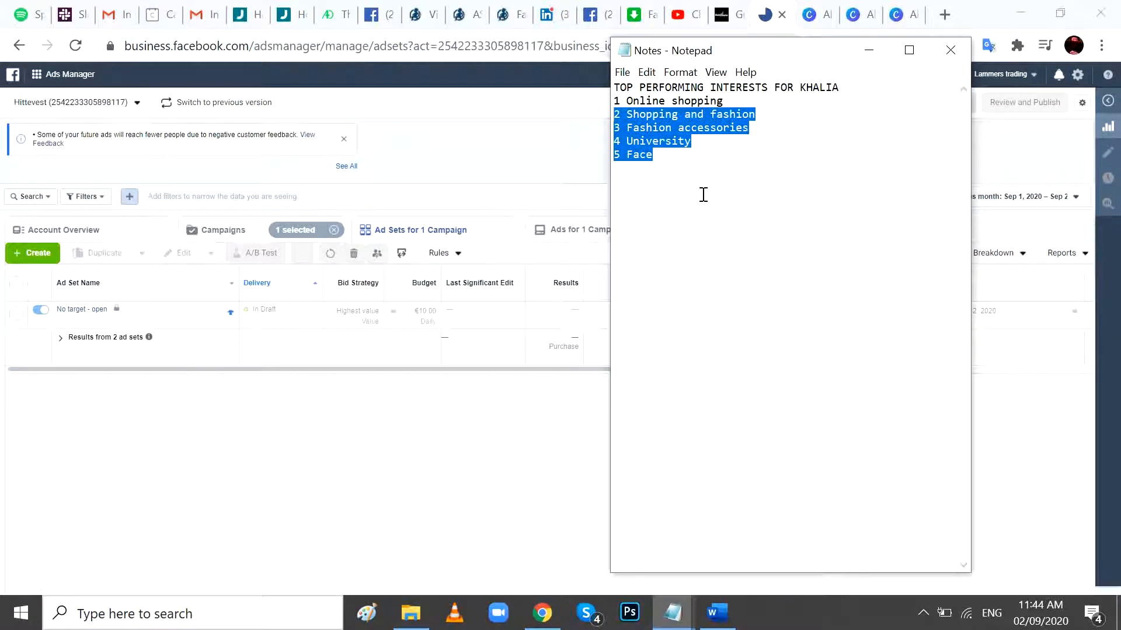
key("alt+Tab")
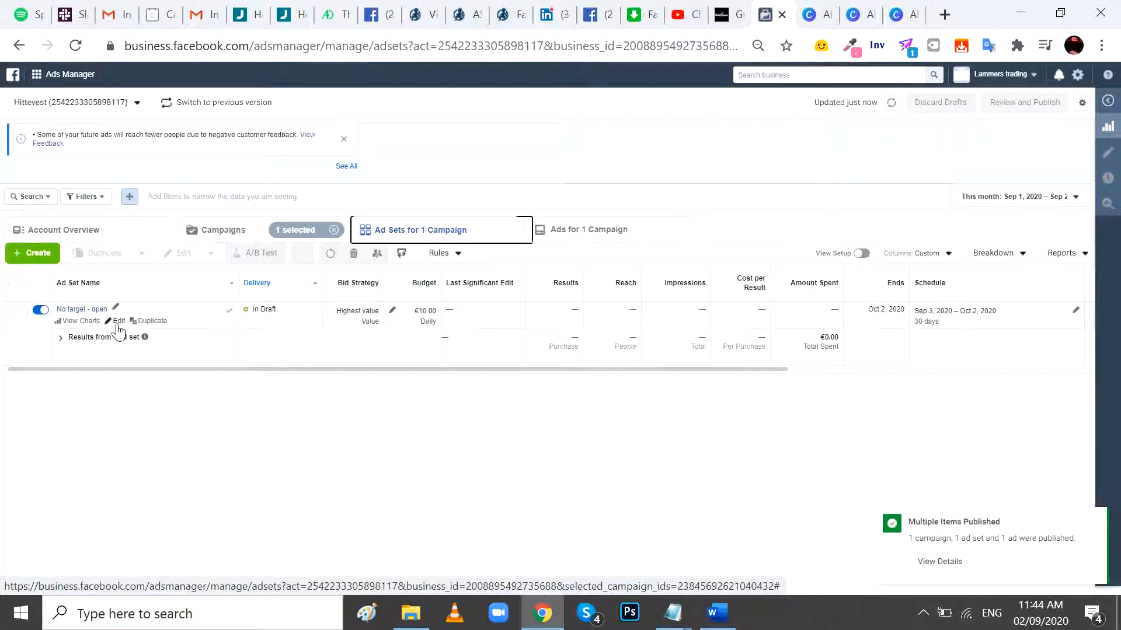
- Set the "No target - open" ad set to run as ongoing without an end date, publish the change and close its editor
left_click(117, 321)
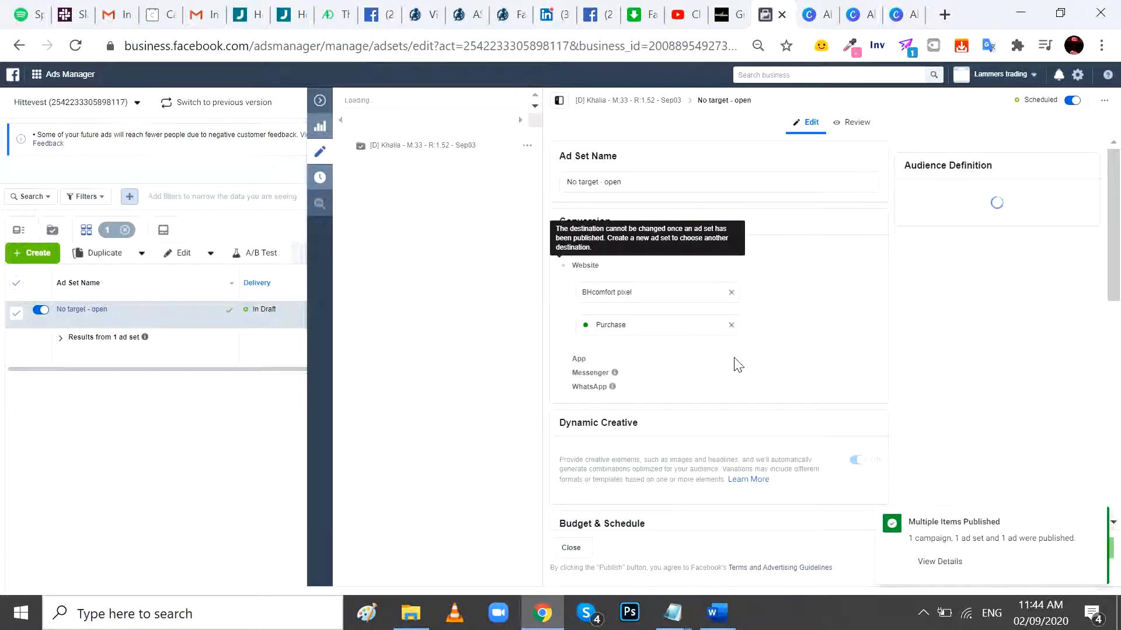
scroll(737, 364, "down", 4)
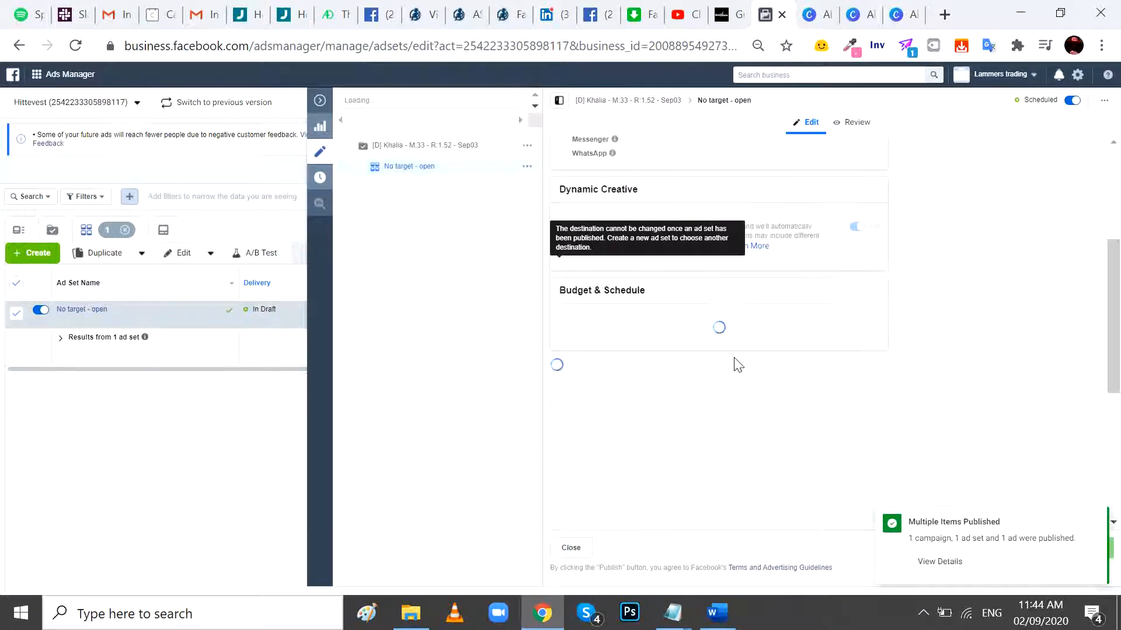
scroll(735, 358, "down", 1)
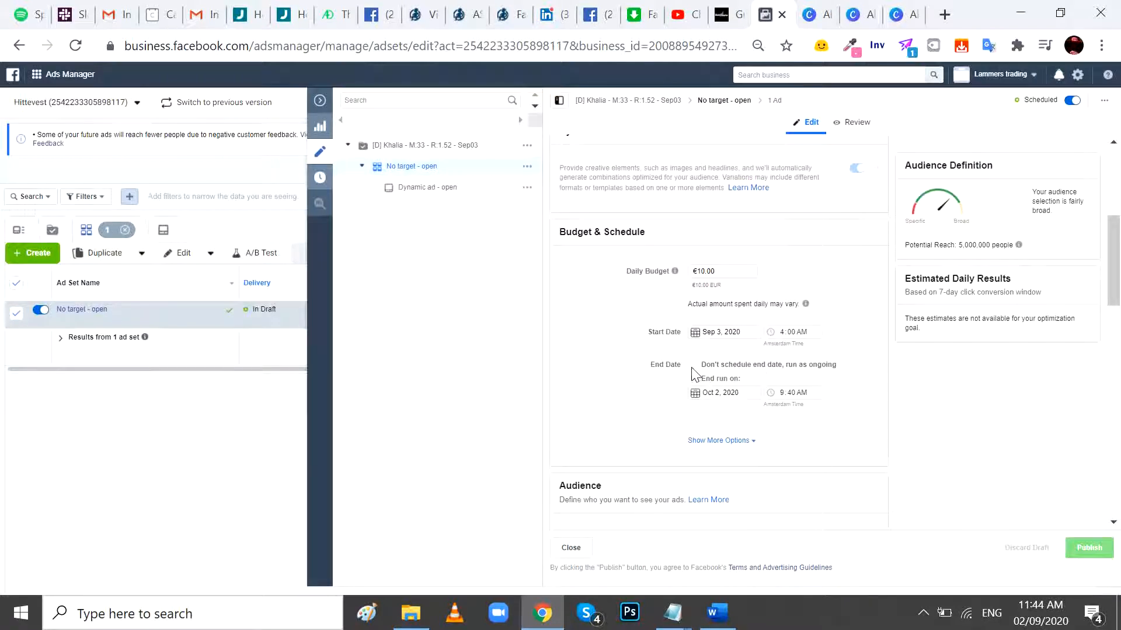
left_click(693, 364)
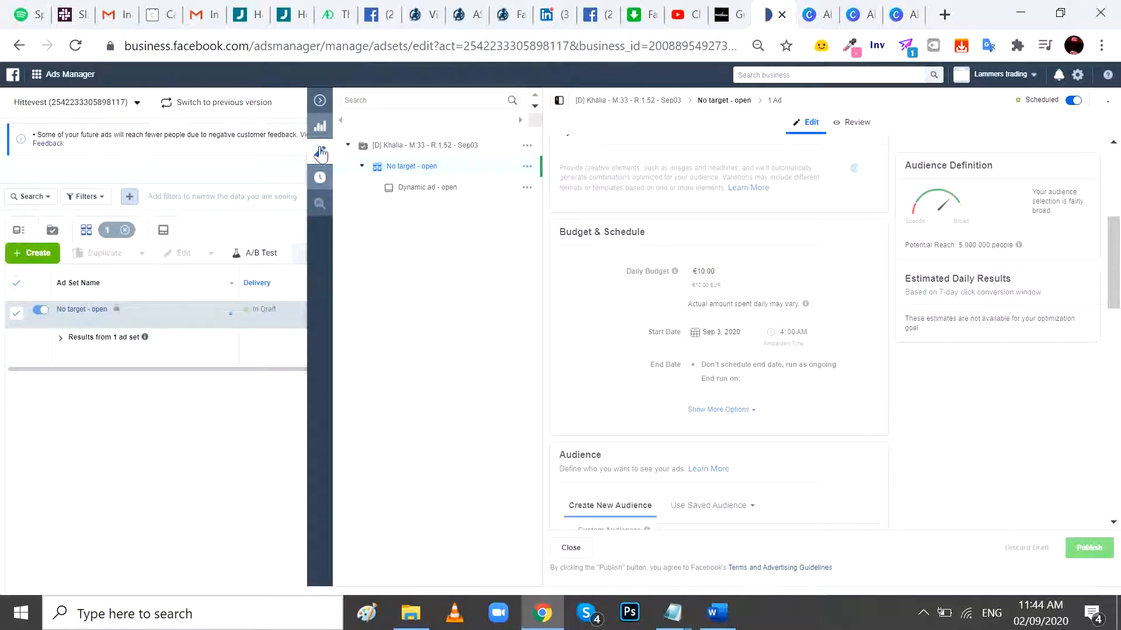
left_click(321, 103)
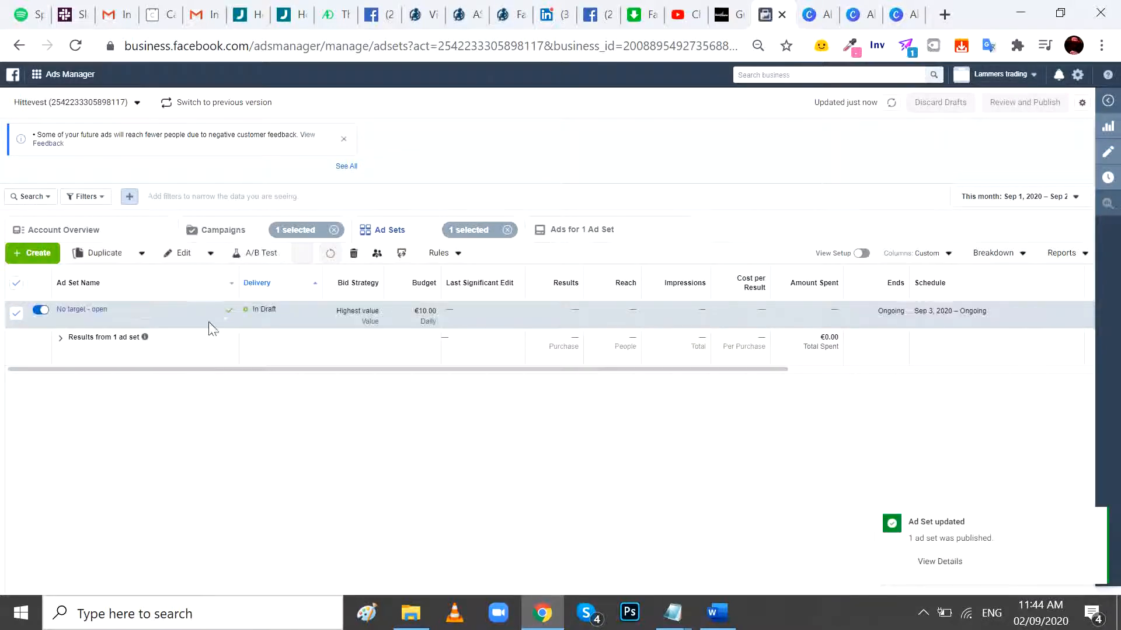
- Duplicate the "No target - open" ad set into the original campaign with 5 copies
left_click(158, 321)
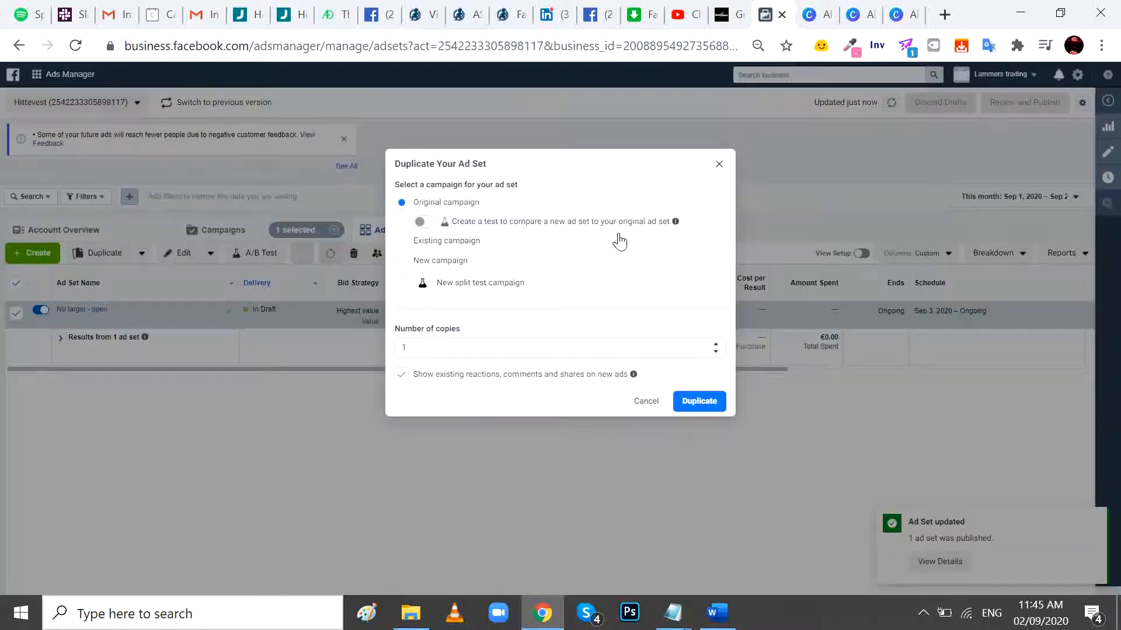
left_click(396, 348)
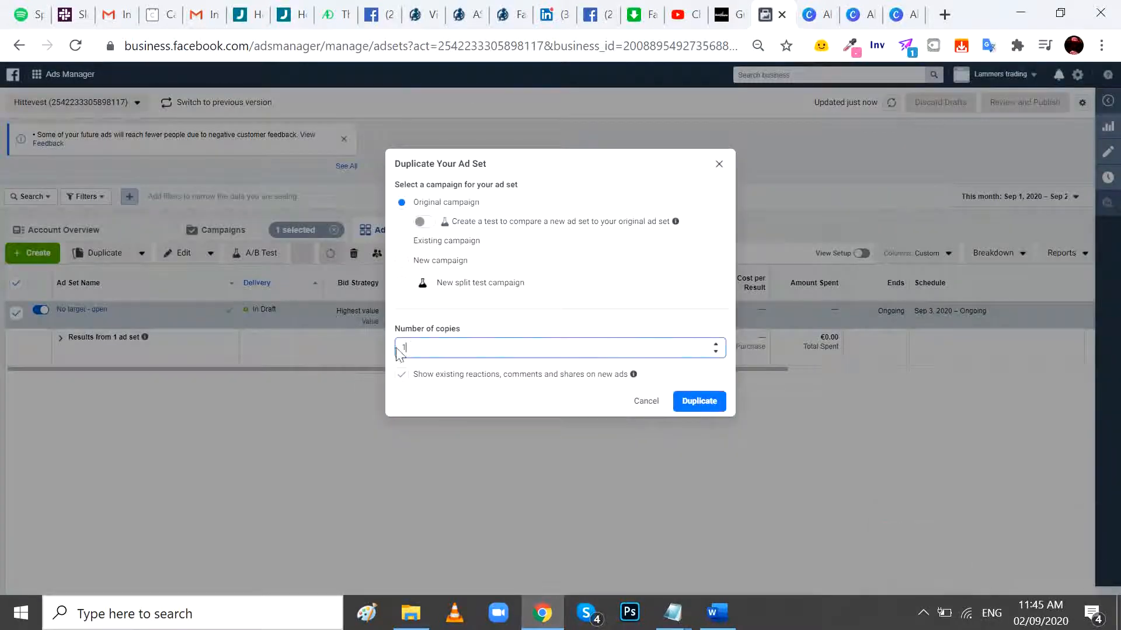
type("5")
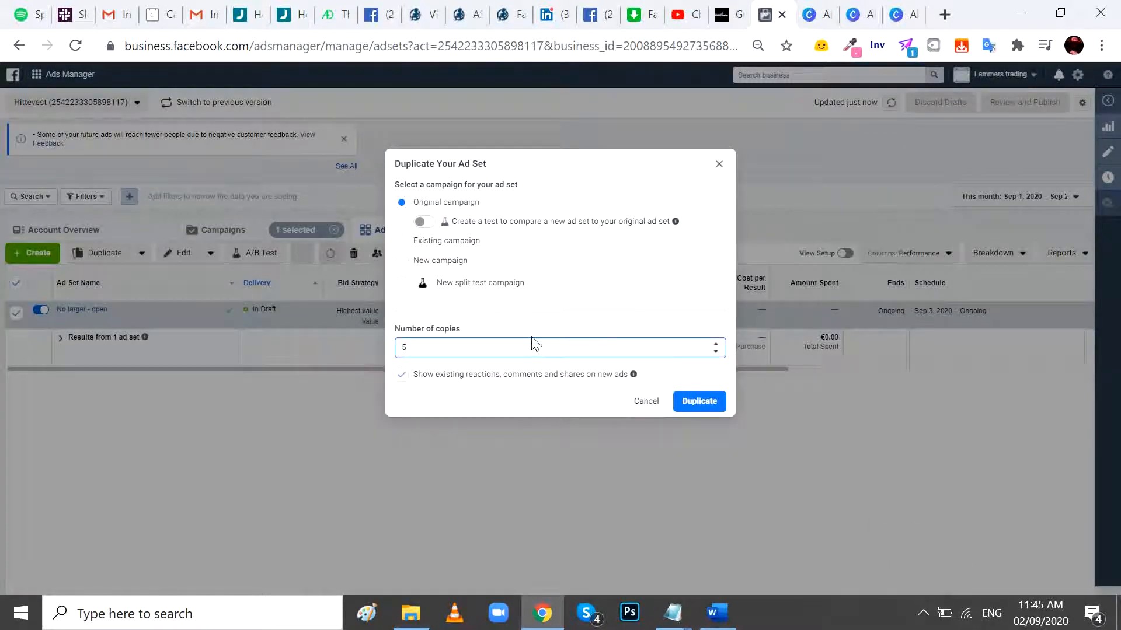
left_click(685, 404)
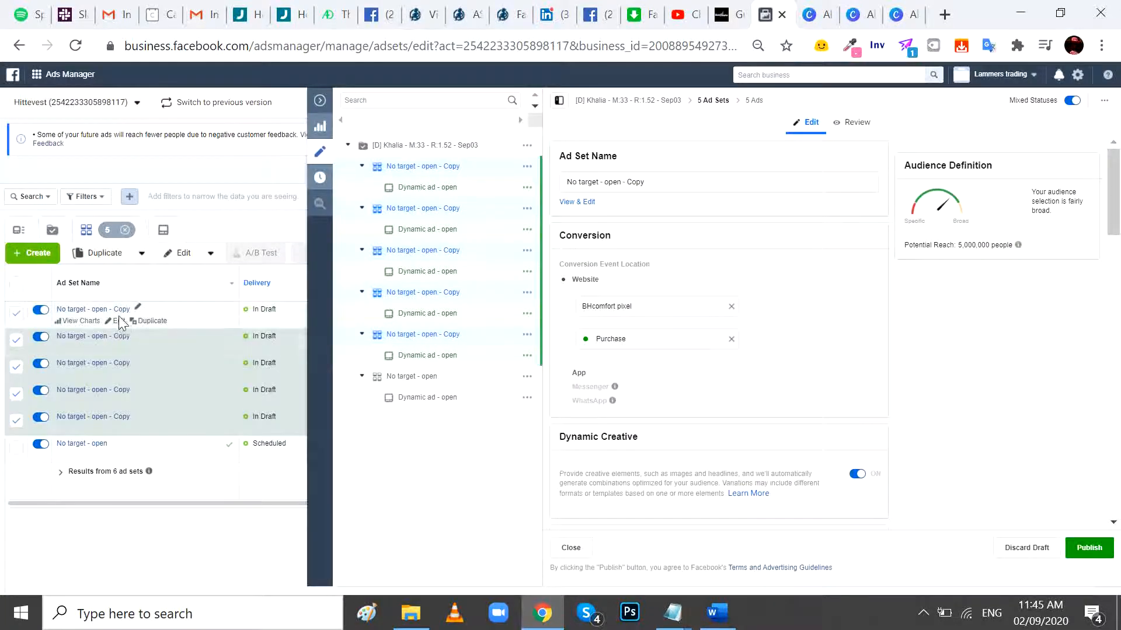
- Rename the first ad set copy "Online shopping", copying the interest name from the Notepad list
key("alt+Tab")
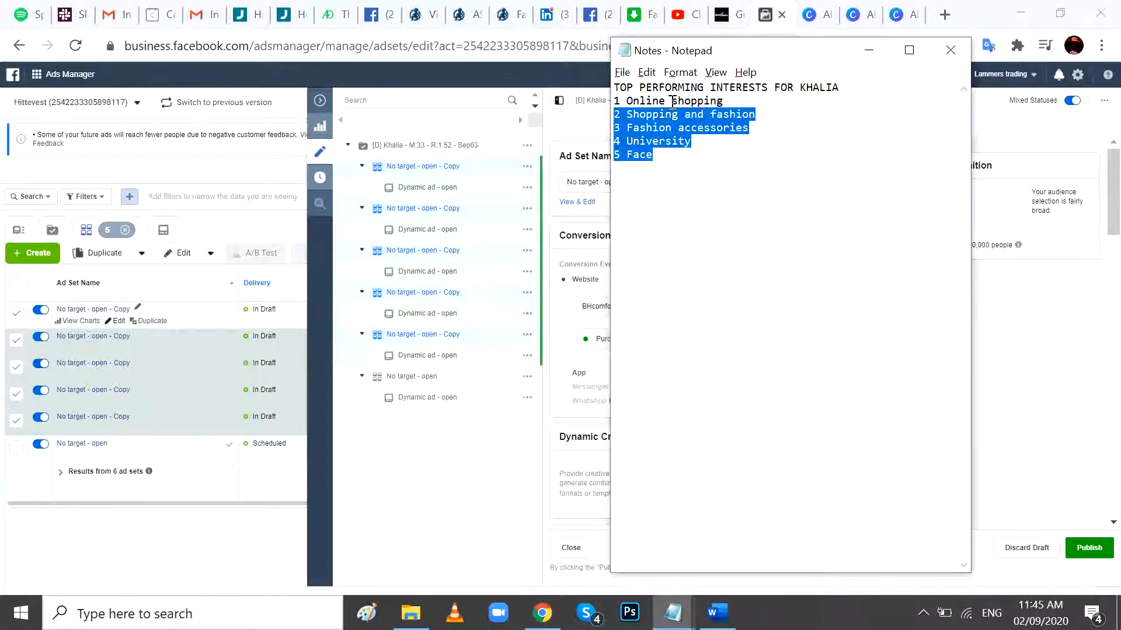
left_click_drag(724, 102, 630, 106)
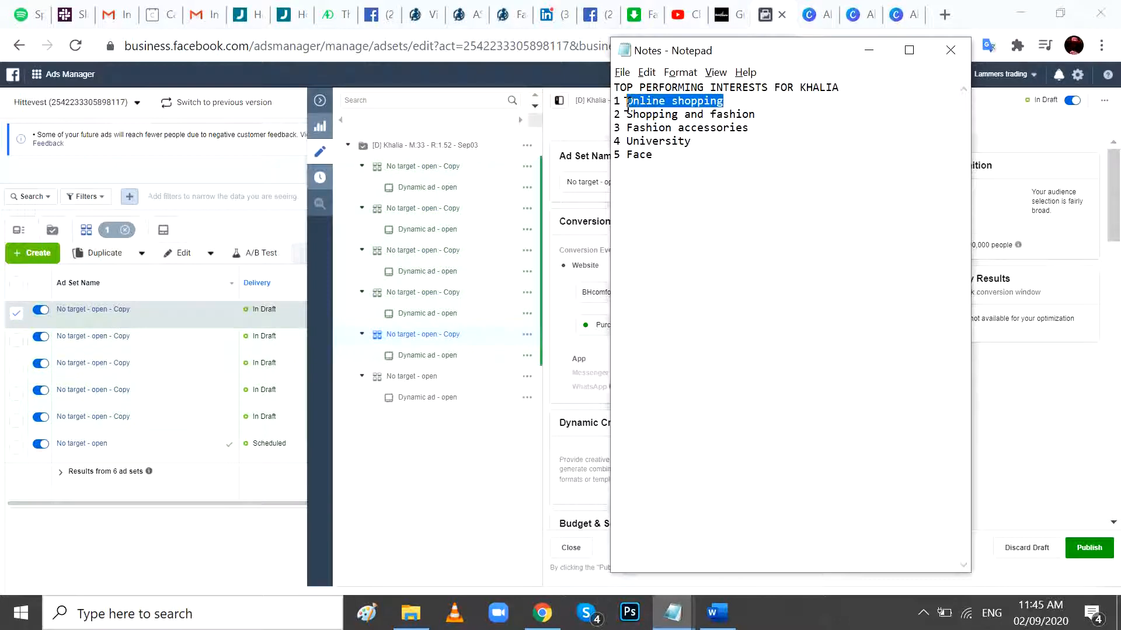
key("ctrl+c")
key("alt+Tab")
triple_click(649, 183)
key("ctrl+v")
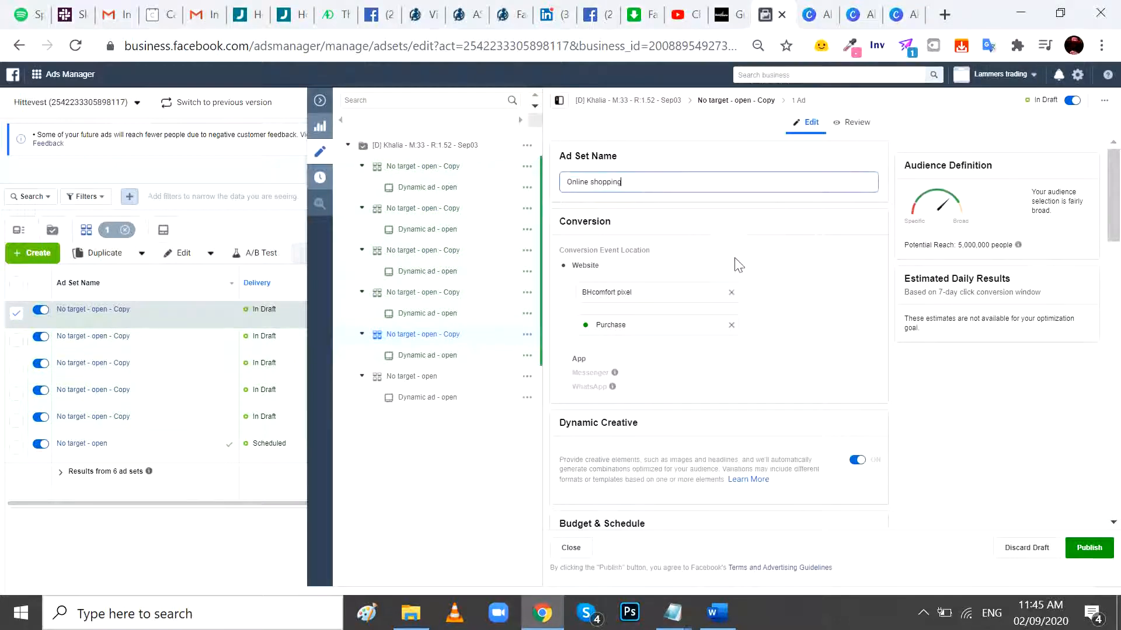
left_click(763, 251)
- Add the interest Online shopping to the detailed targeting of the "Online shopping" ad set
scroll(766, 257, "down", 8)
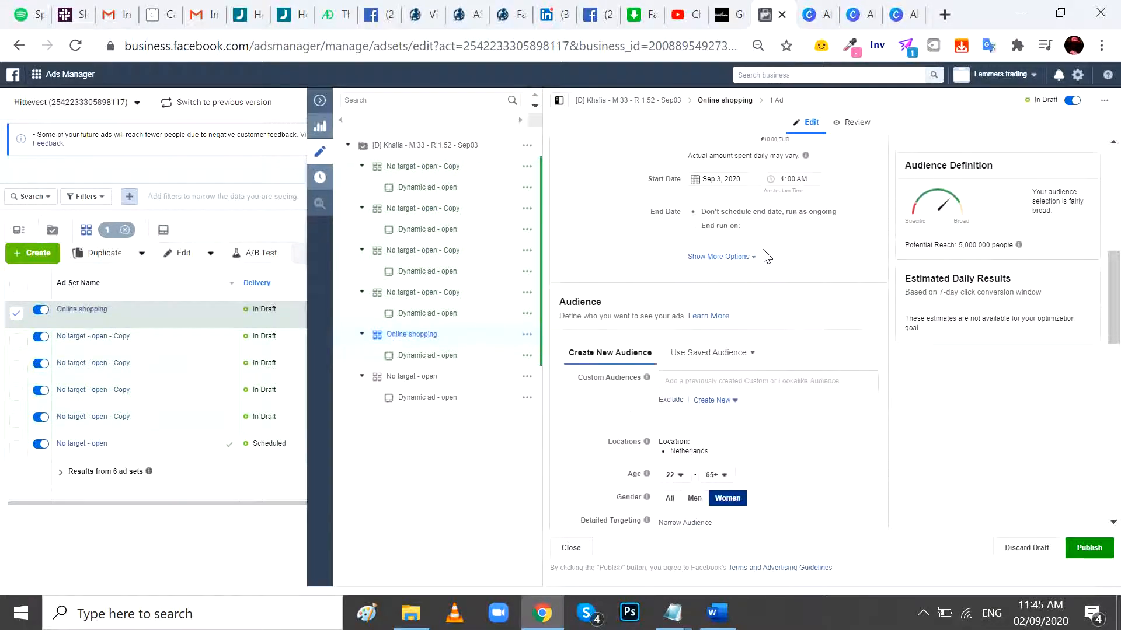
scroll(766, 257, "down", 3)
scroll(767, 257, "up", 3)
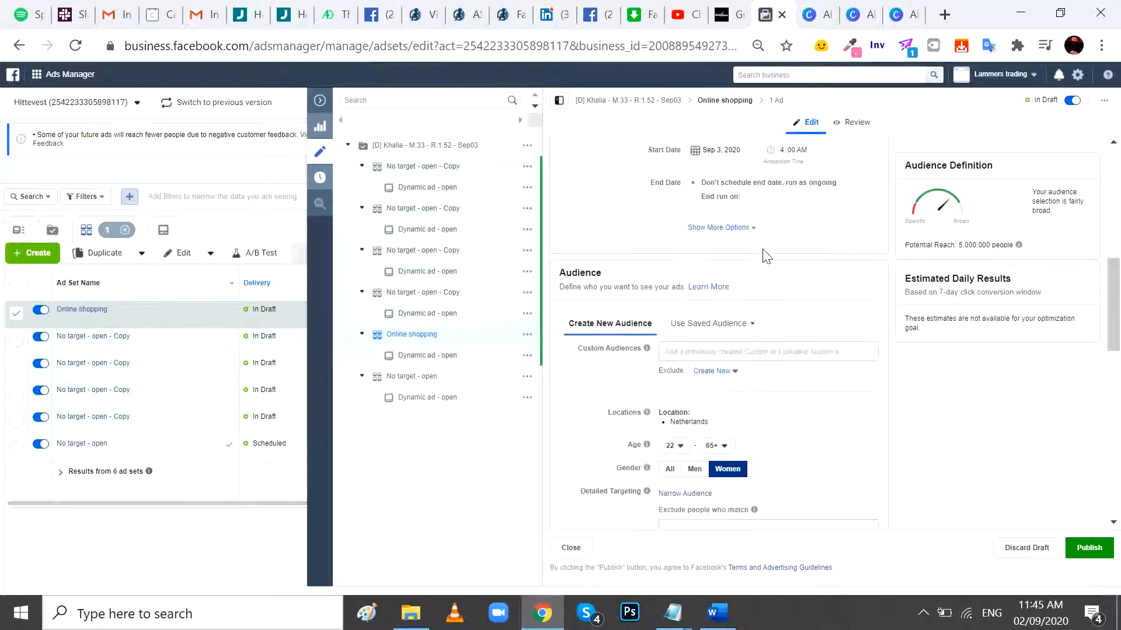
scroll(766, 257, "down", 4)
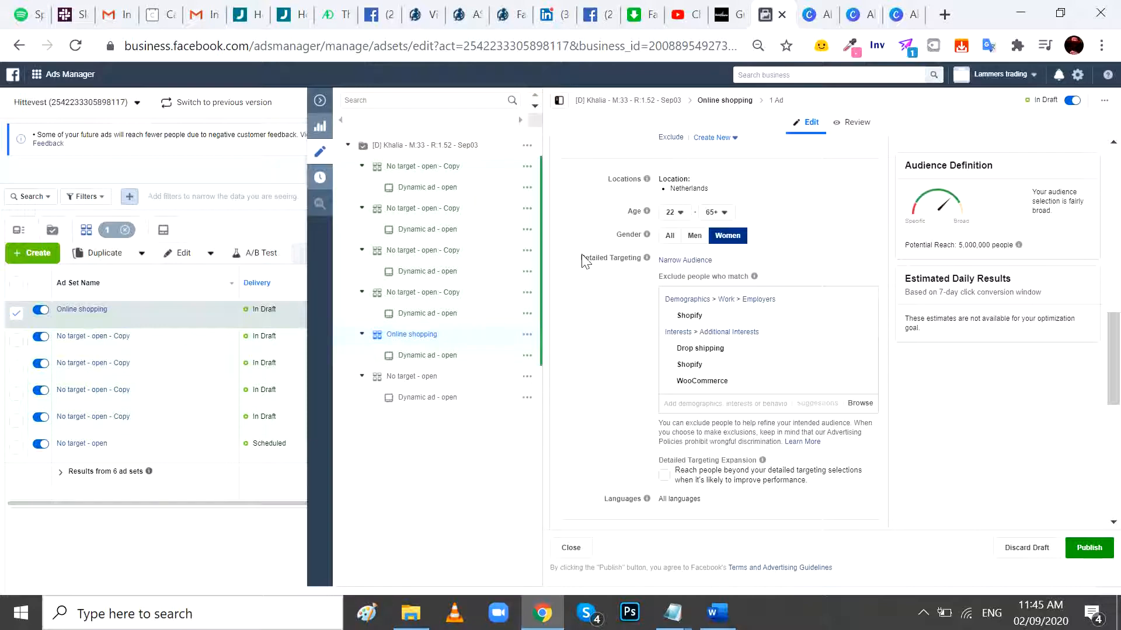
left_click(682, 263)
left_click(678, 276)
key("ctrl+v")
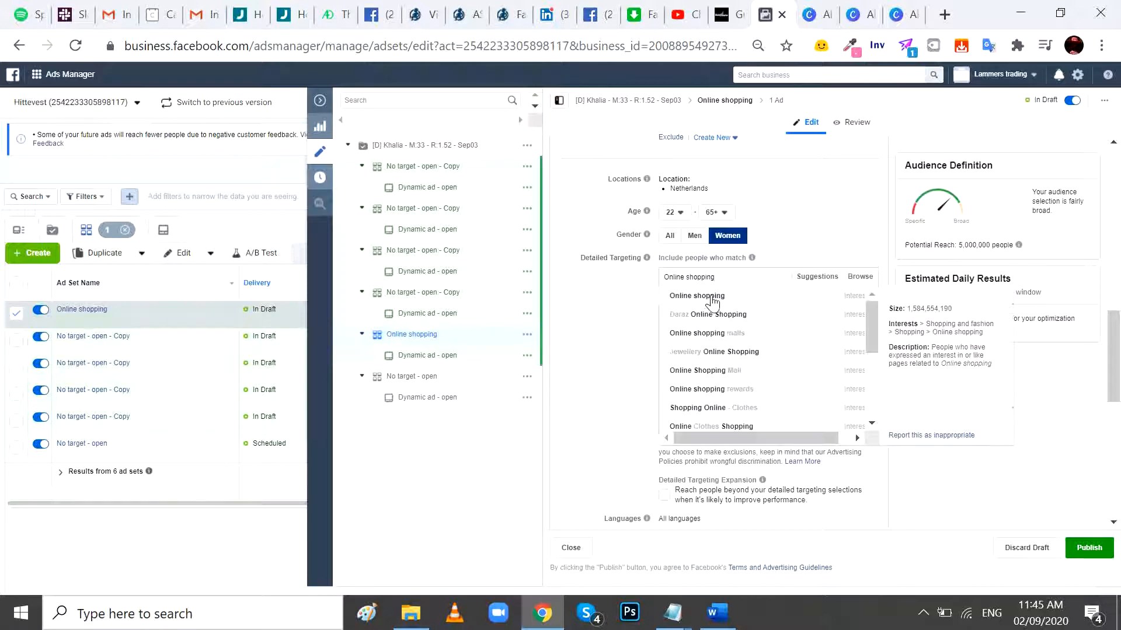
left_click(712, 297)
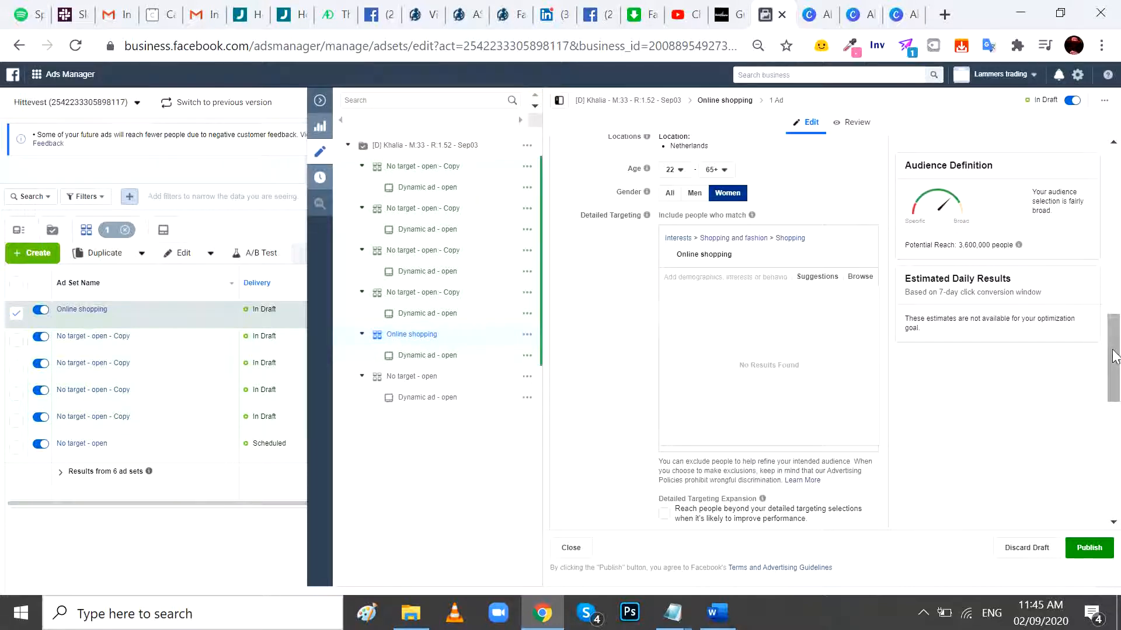
- Rename the second ad set copy "Shopping and fashion", copying the interest name from the Notepad list
left_click_drag(1115, 356, 1115, 191)
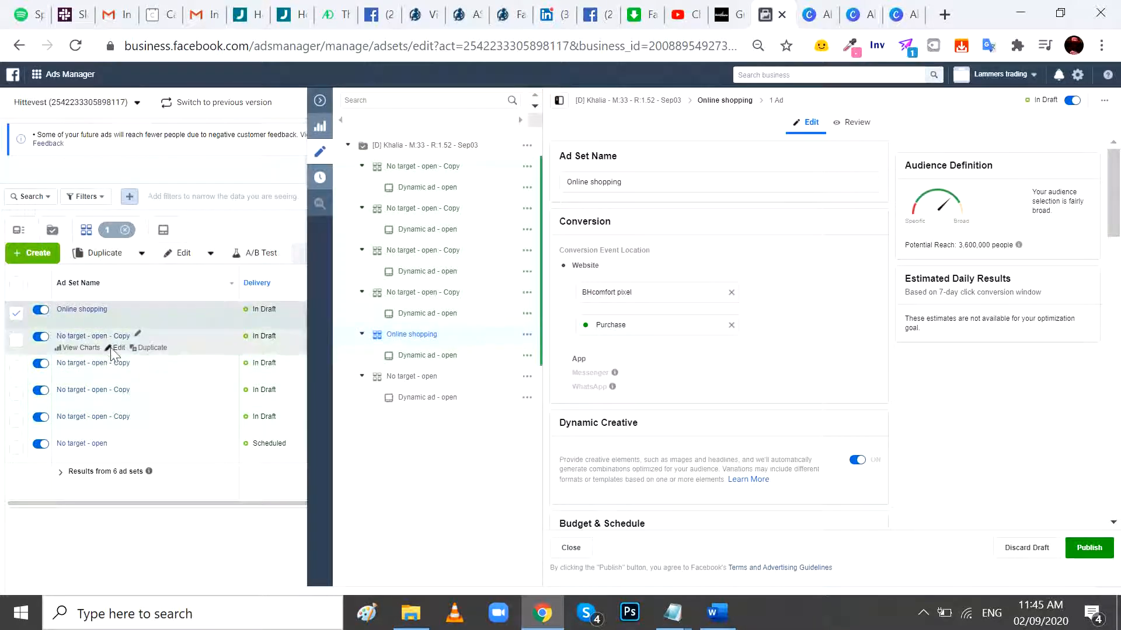
left_click(118, 348)
key("alt+Tab")
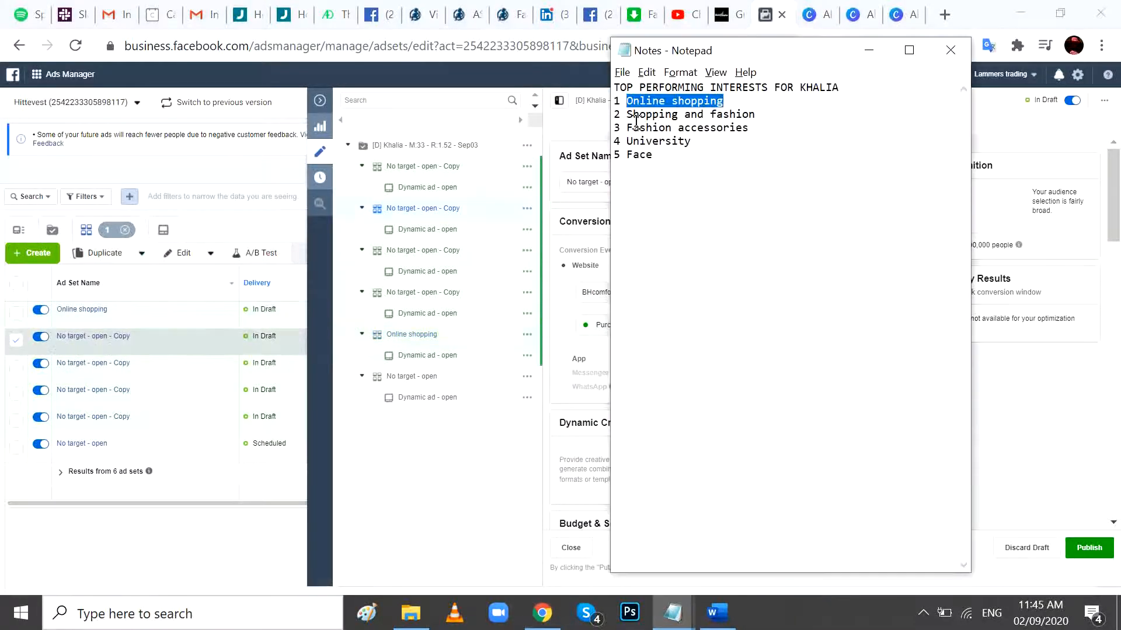
left_click_drag(628, 116, 757, 118)
key("ctrl+c")
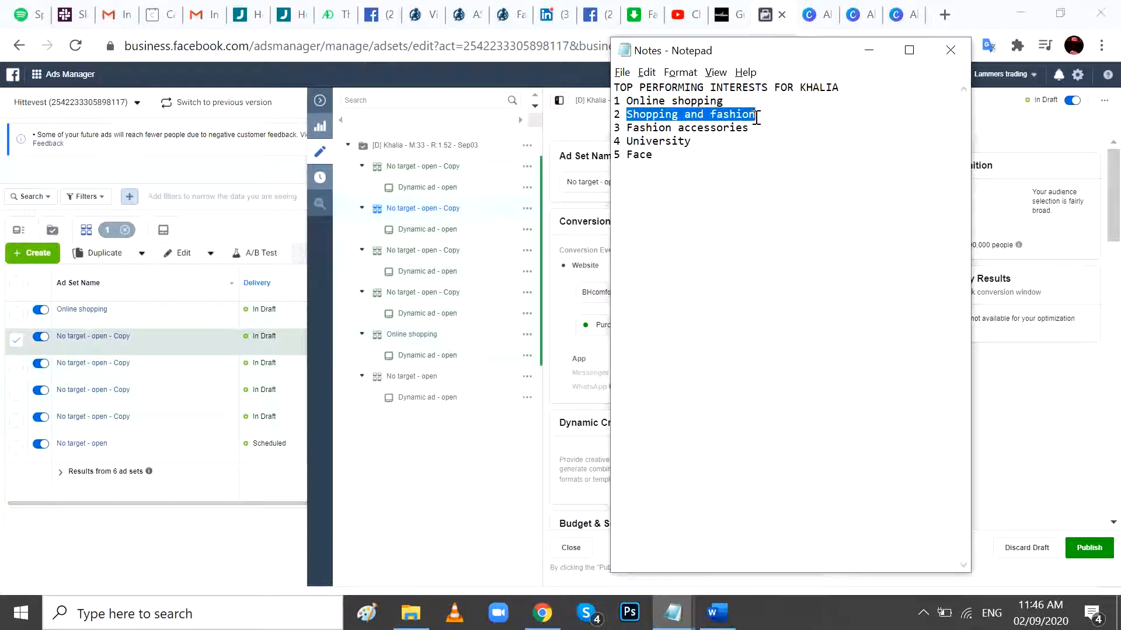
key("alt+Tab")
triple_click(657, 183)
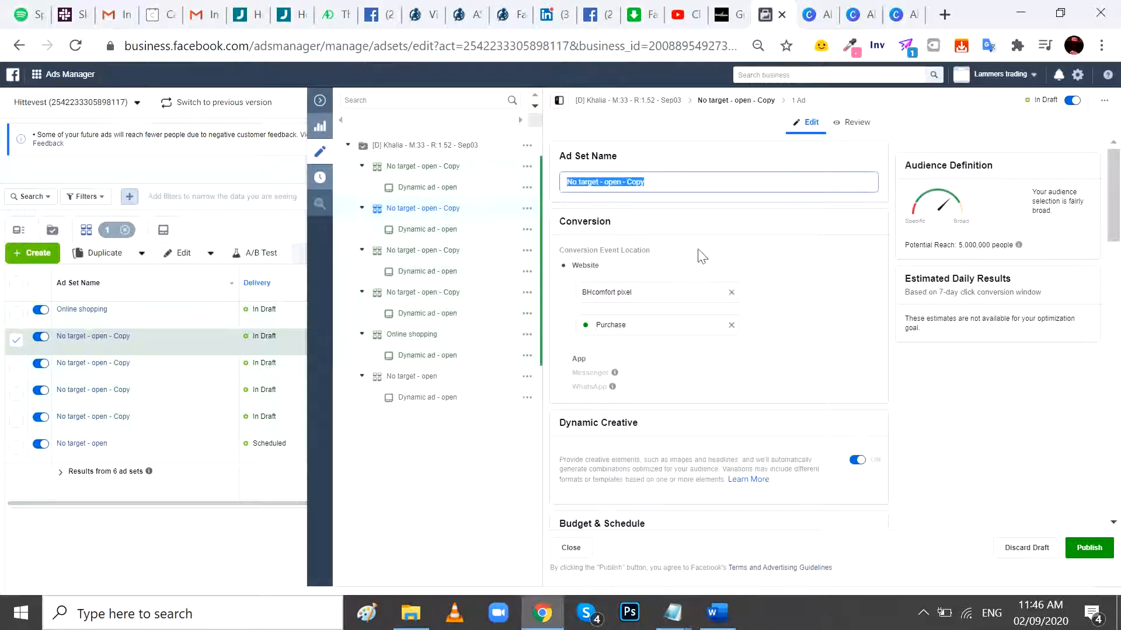
key("ctrl+v")
- Add the interest Shopping and fashion to the detailed targeting of the "Shopping and fashion" ad set
scroll(840, 284, "down", 10)
scroll(841, 285, "down", 4)
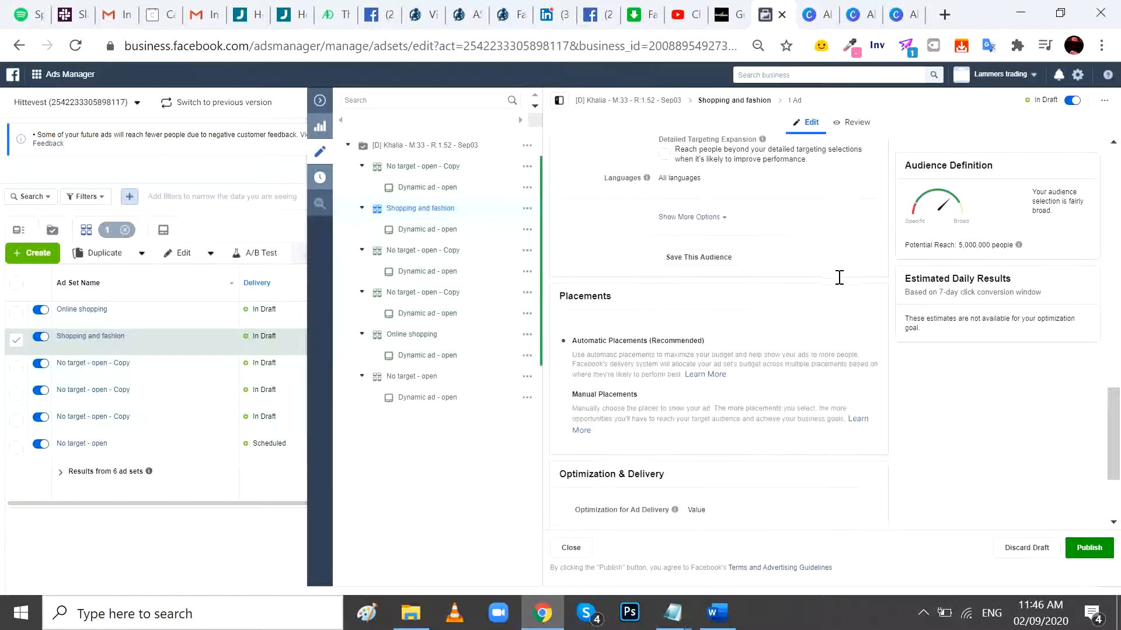
scroll(838, 285, "up", 6)
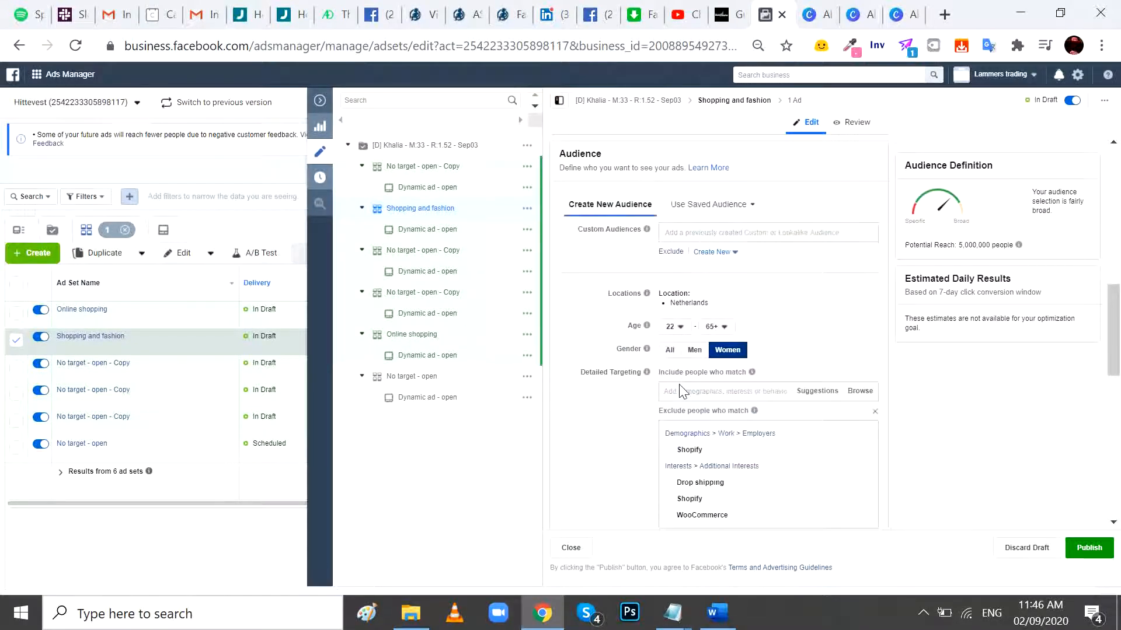
key("ctrl+v")
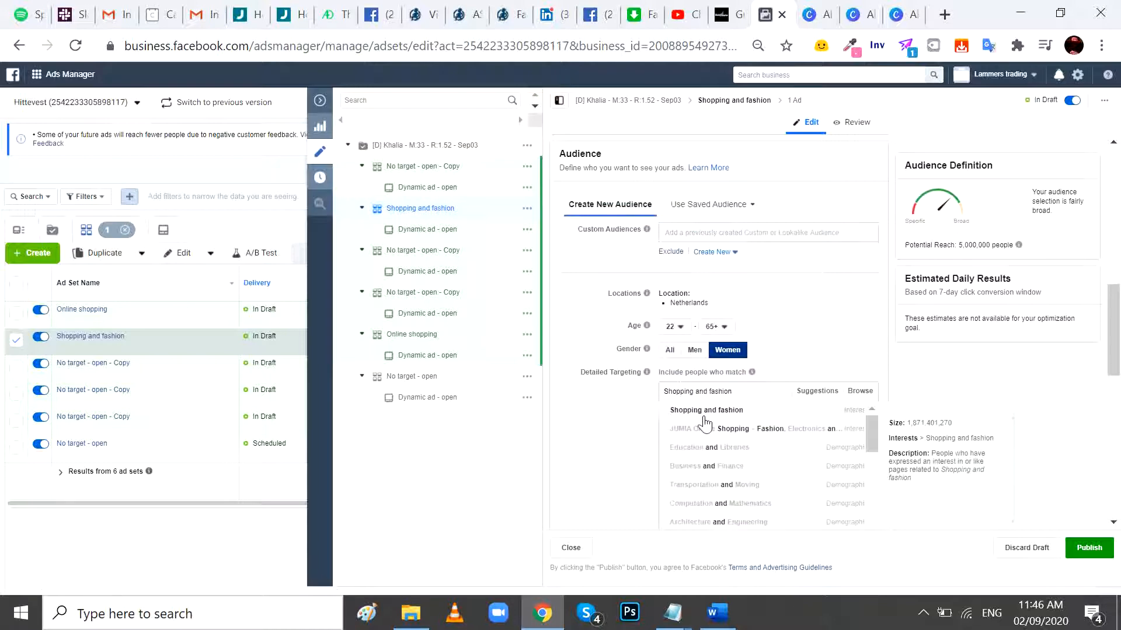
left_click(703, 420)
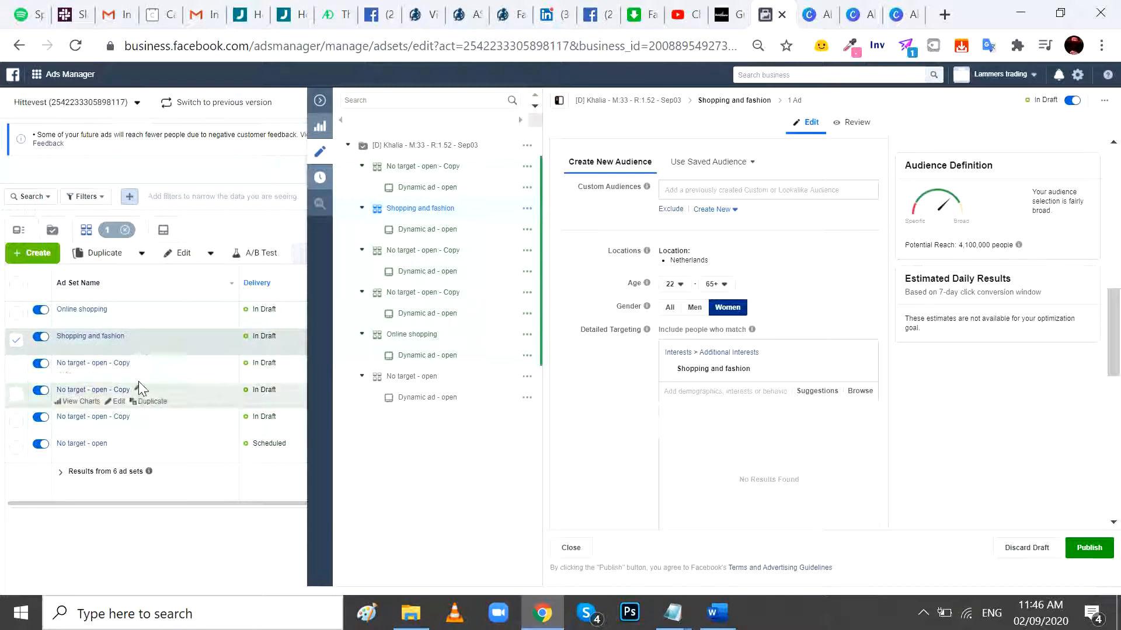
- Copy Fashion accessories from the Notepad list and add it as an interest, not an employer, to the third ad set copy's detailed targeting
left_click(113, 382)
key("alt+Tab")
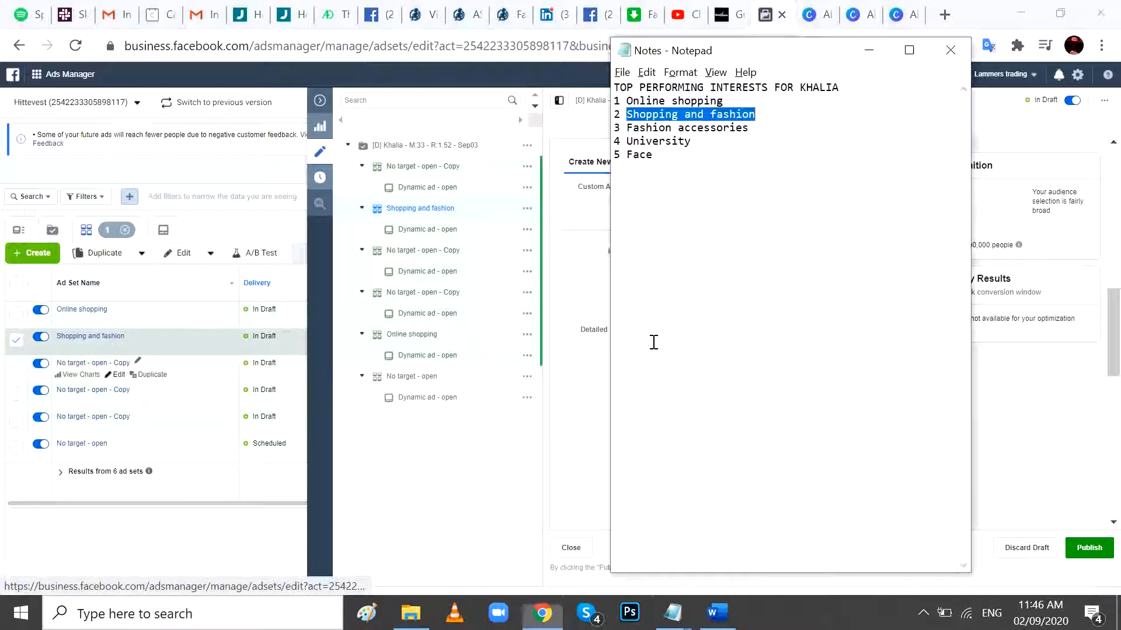
left_click_drag(629, 126, 751, 125)
key("alt+Tab")
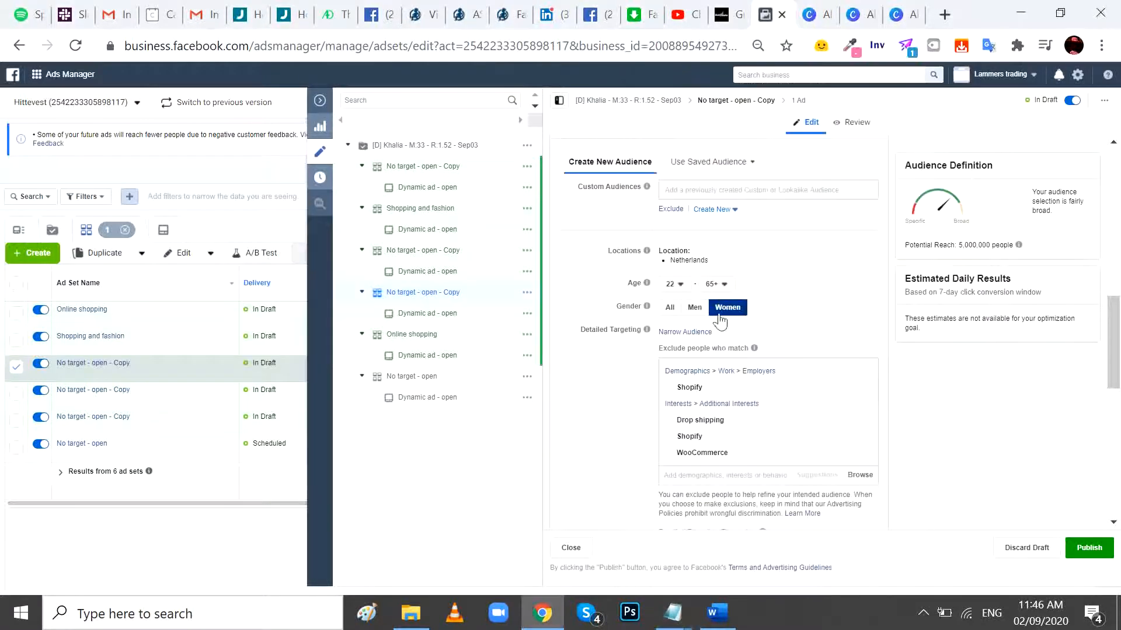
left_click(685, 331)
left_click(696, 350)
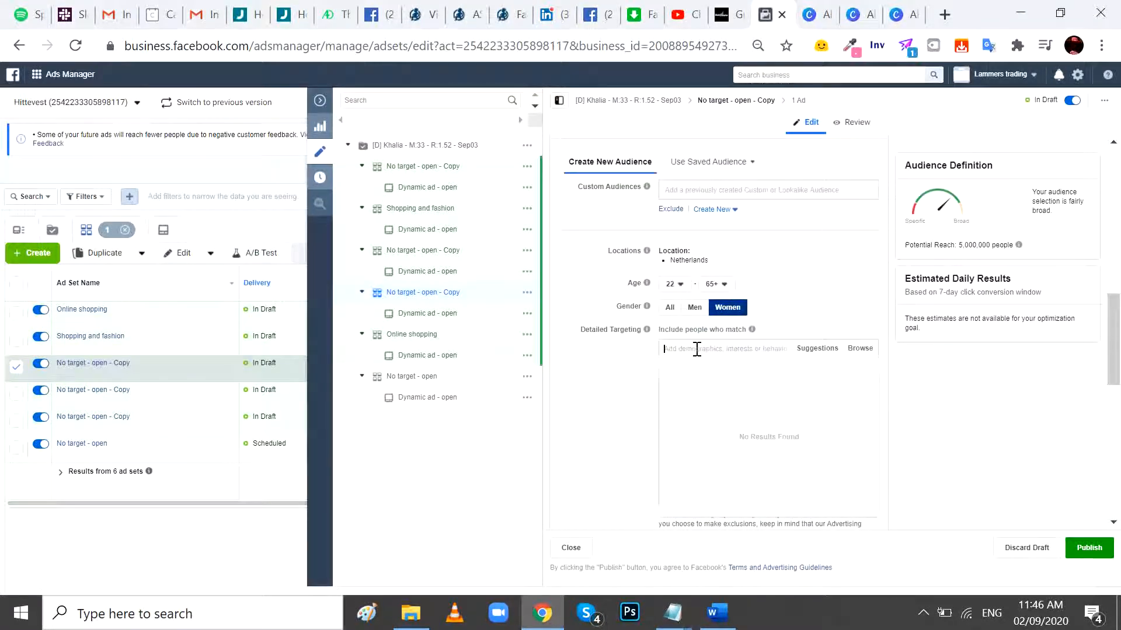
key("ctrl+v")
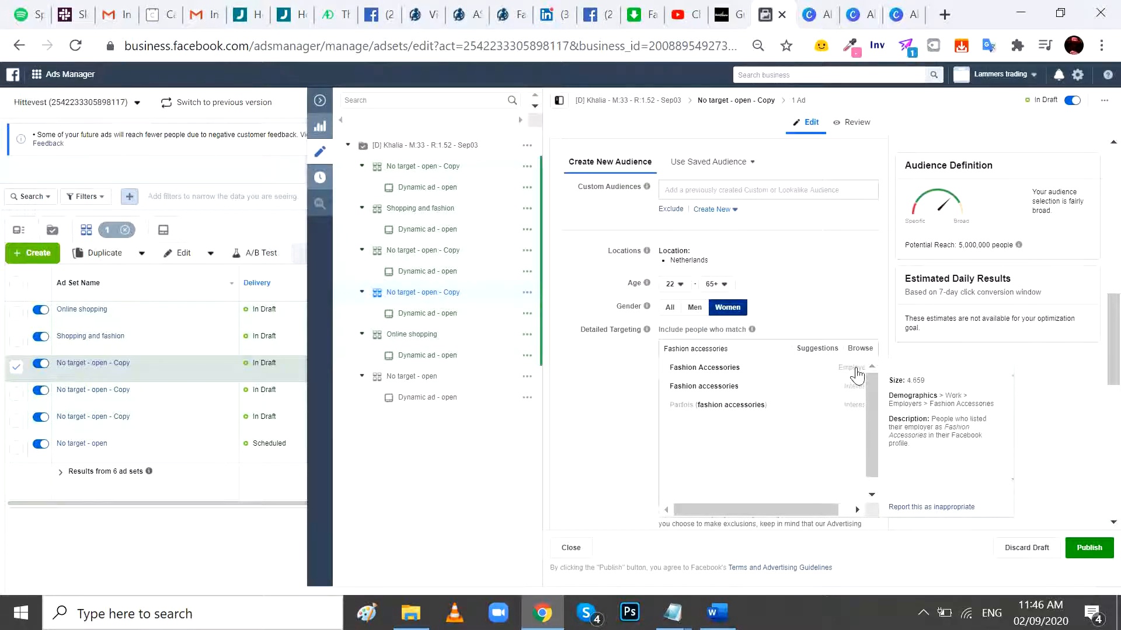
left_click(788, 391)
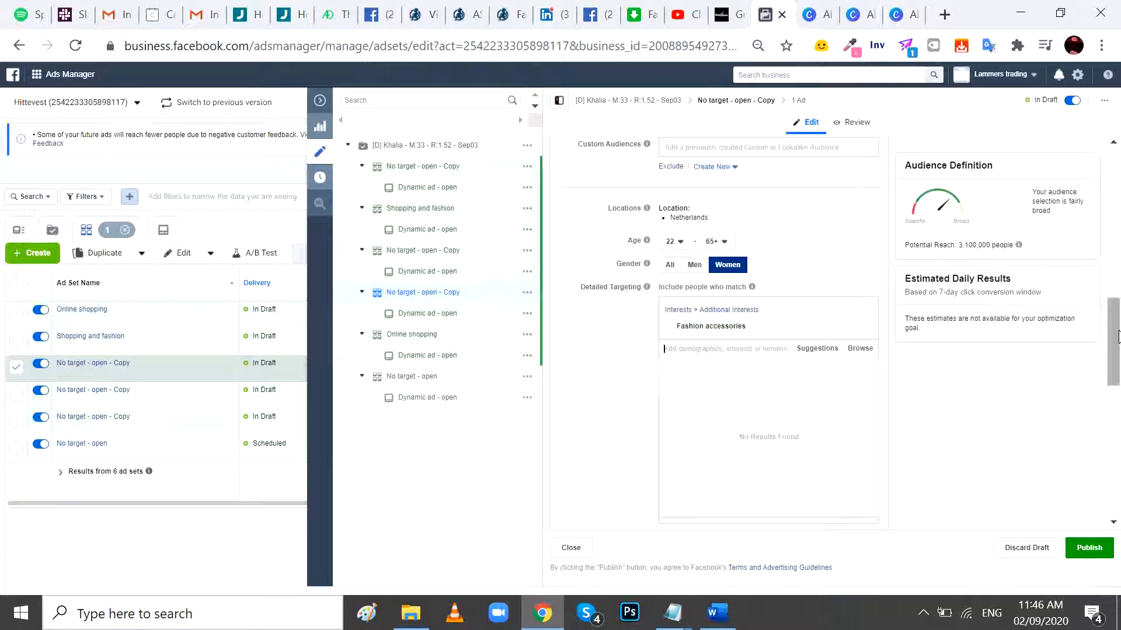
- Rename the third ad set copy "Fashion accessories"
left_click_drag(1116, 333, 1116, 178)
left_click_drag(659, 183, 447, 197)
key("ctrl+v")
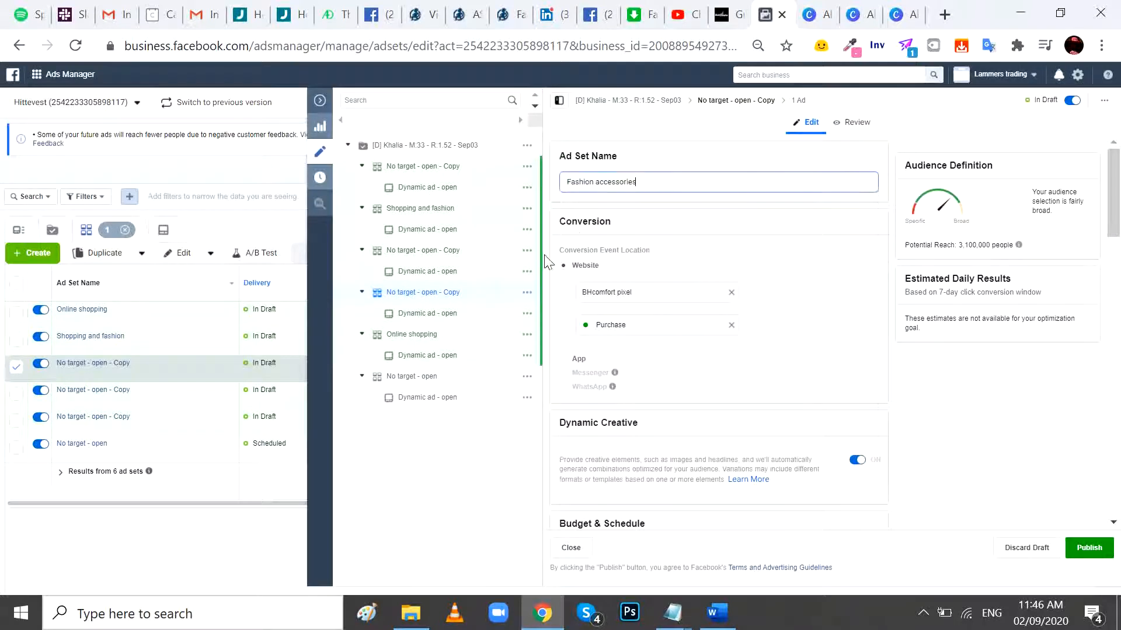
- Rename the fourth ad set copy "University", copying the interest name from the Notepad list
left_click(118, 402)
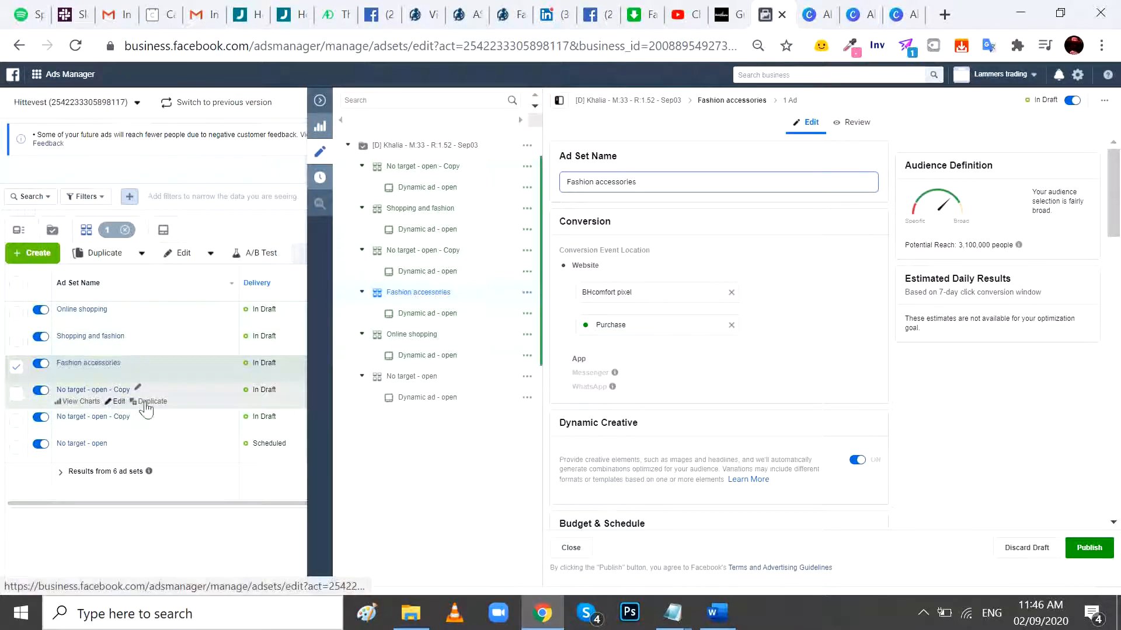
key("alt+Tab")
left_click(653, 148)
double_click(654, 143)
key("ctrl+c")
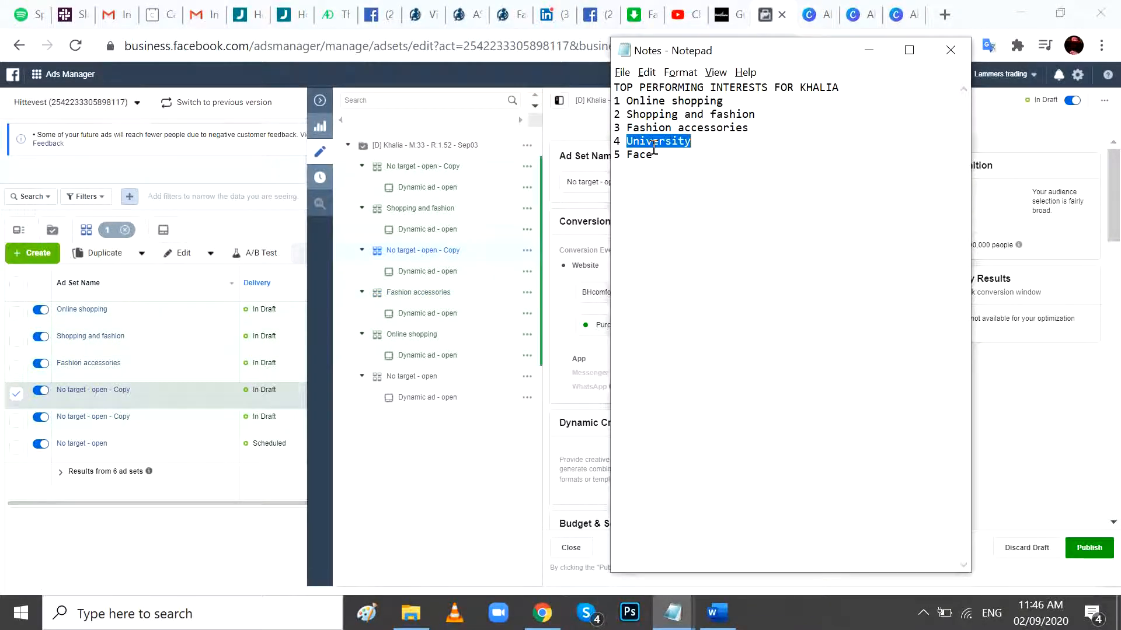
key("alt+Tab")
left_click(597, 183)
key("ctrl+a")
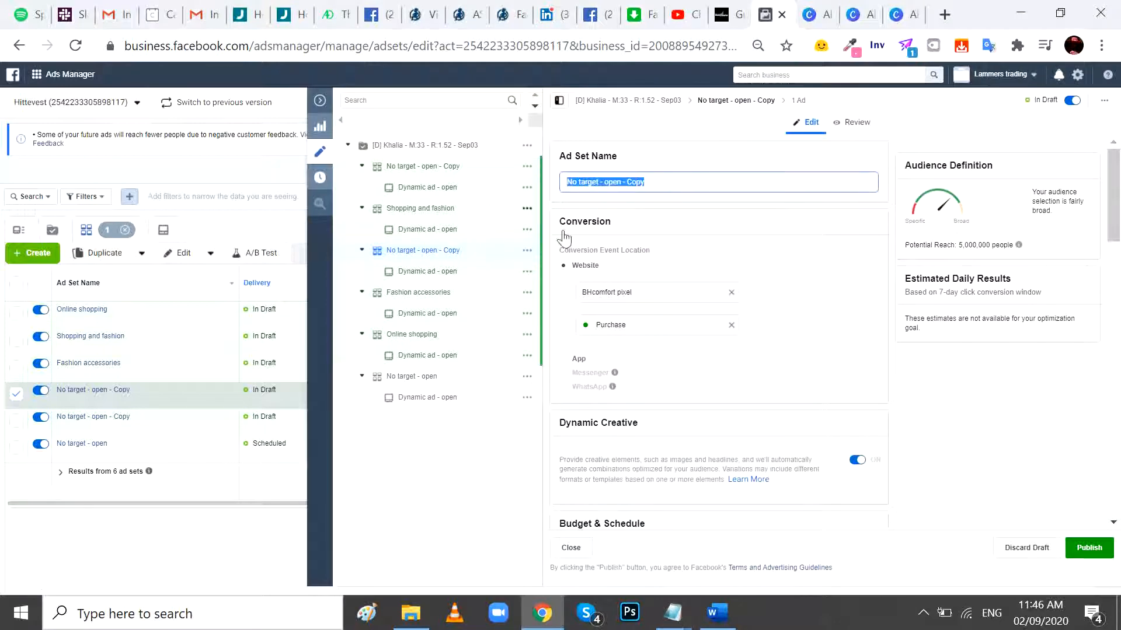
key("ctrl+v")
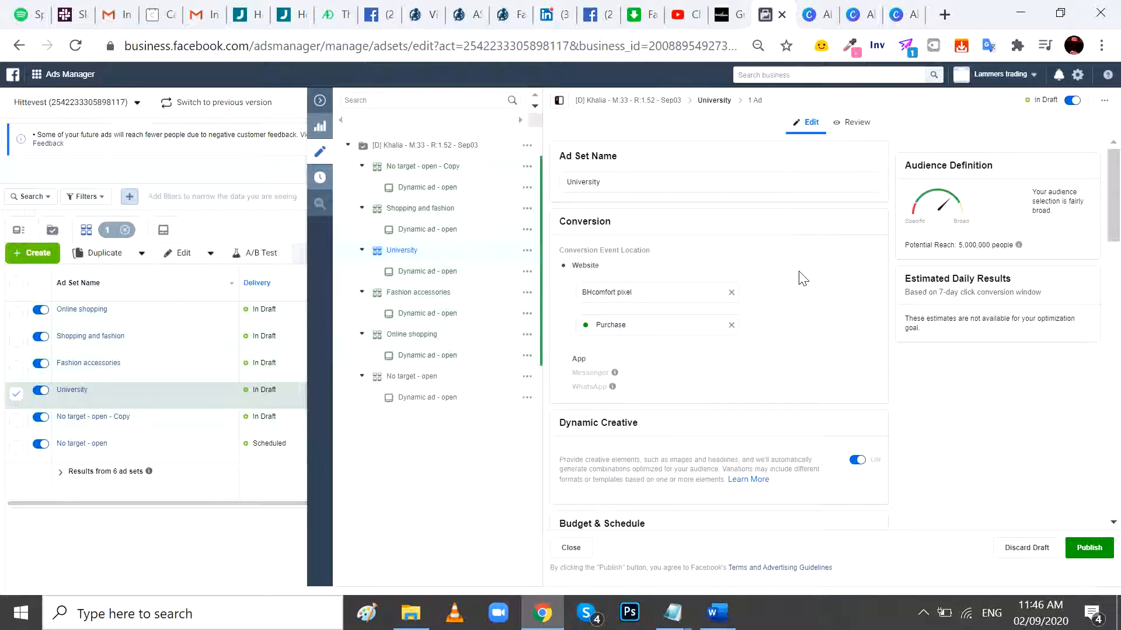
- Add the interest University to the people included in the "University" ad set's detailed targeting
scroll(802, 278, "down", 5)
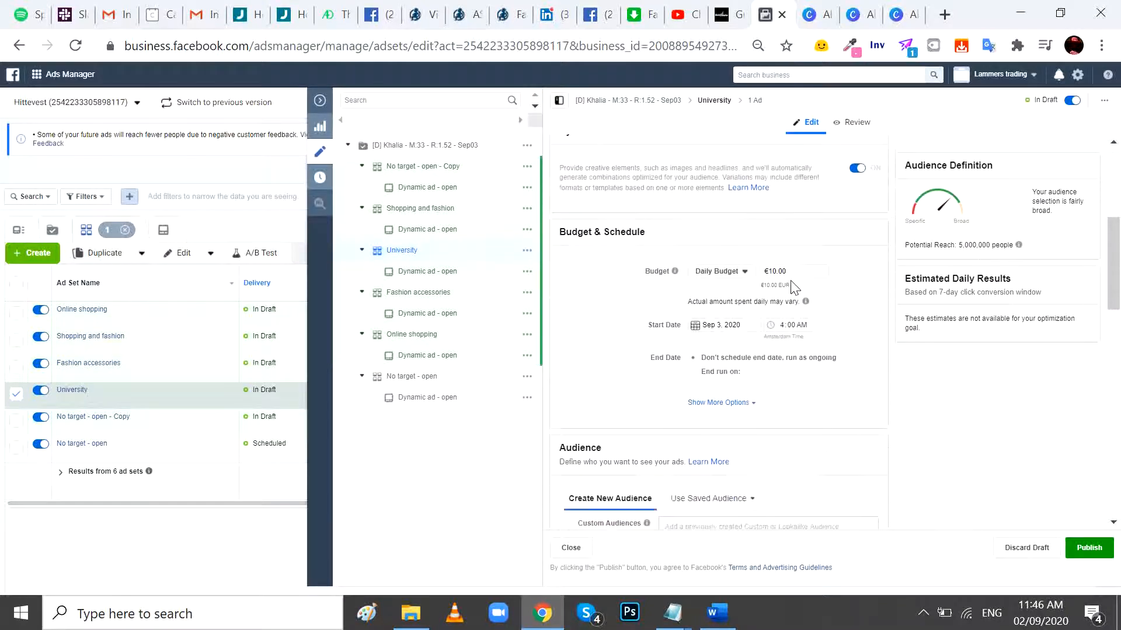
scroll(817, 339, "down", 8)
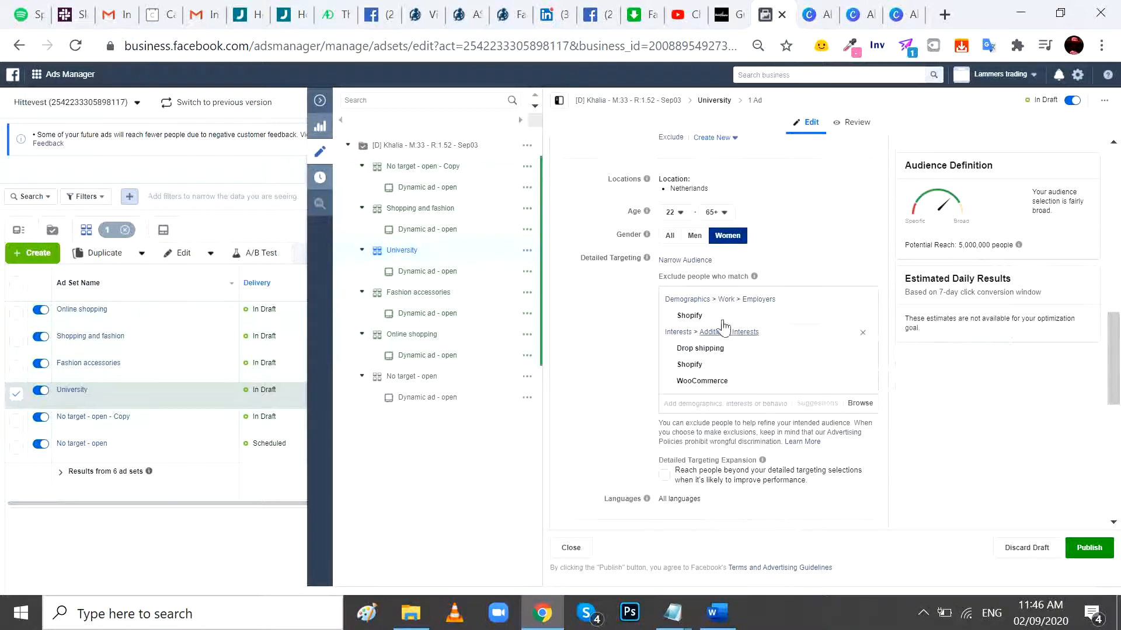
left_click(700, 261)
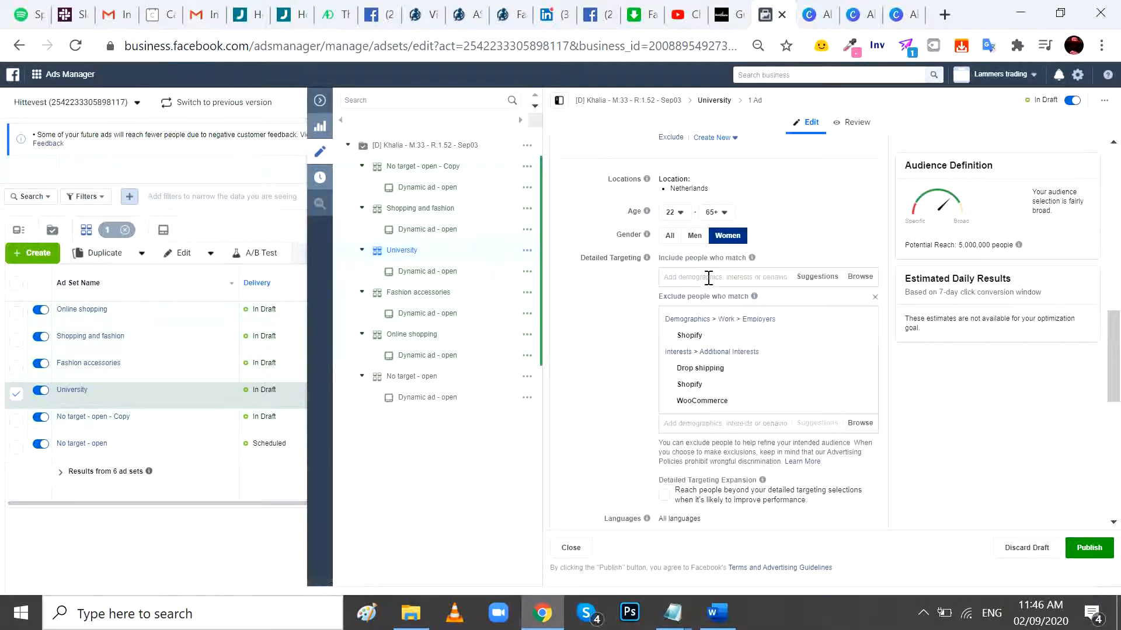
left_click(708, 279)
type("University")
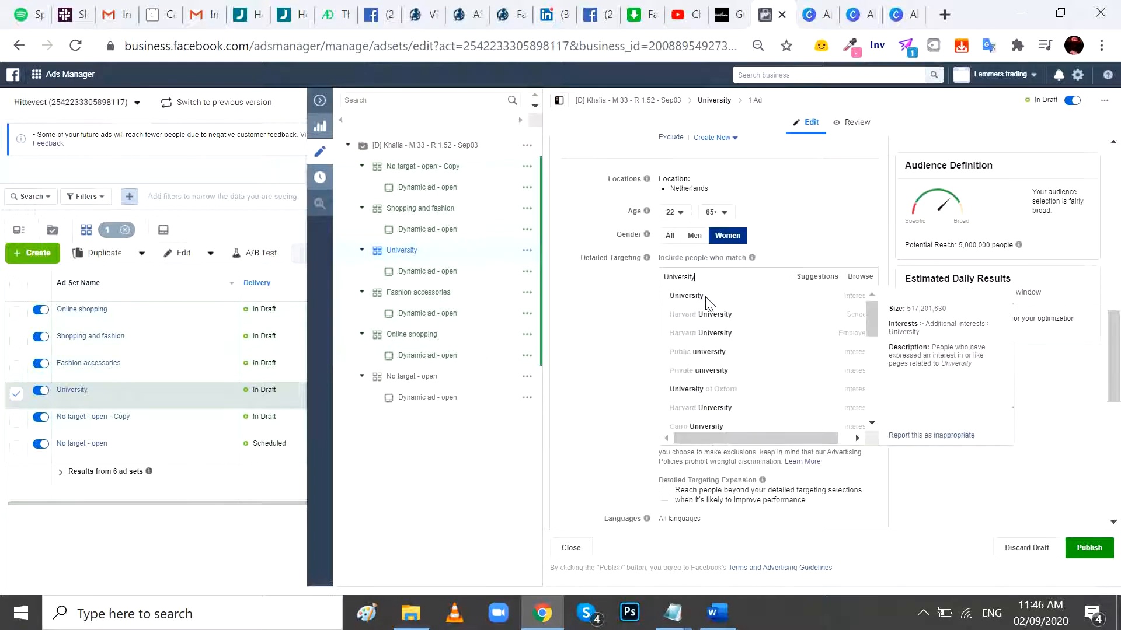
left_click(715, 299)
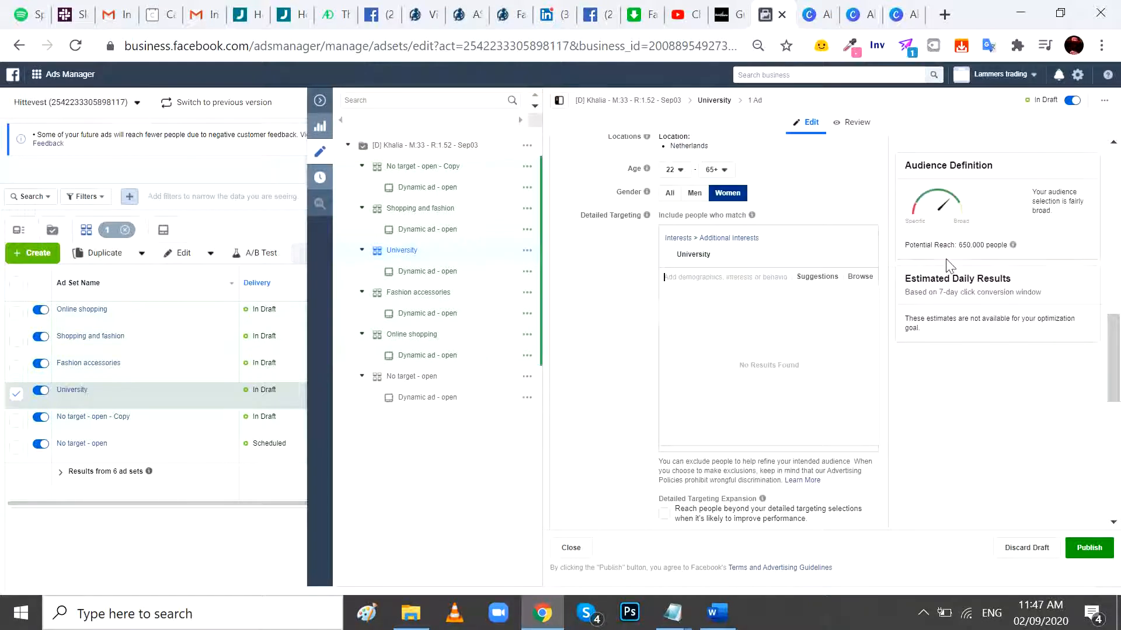
scroll(1112, 351, "up", 10)
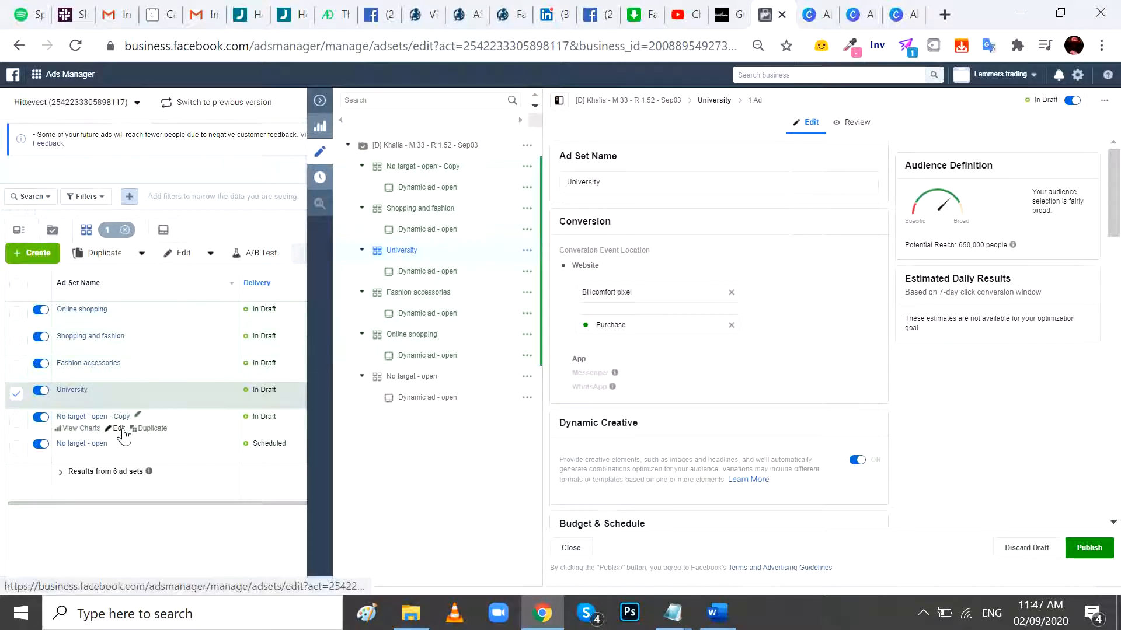
- Rename the remaining "No target - open - Copy" ad set "Face", copying the fifth interest from the Notepad list
left_click(285, 411)
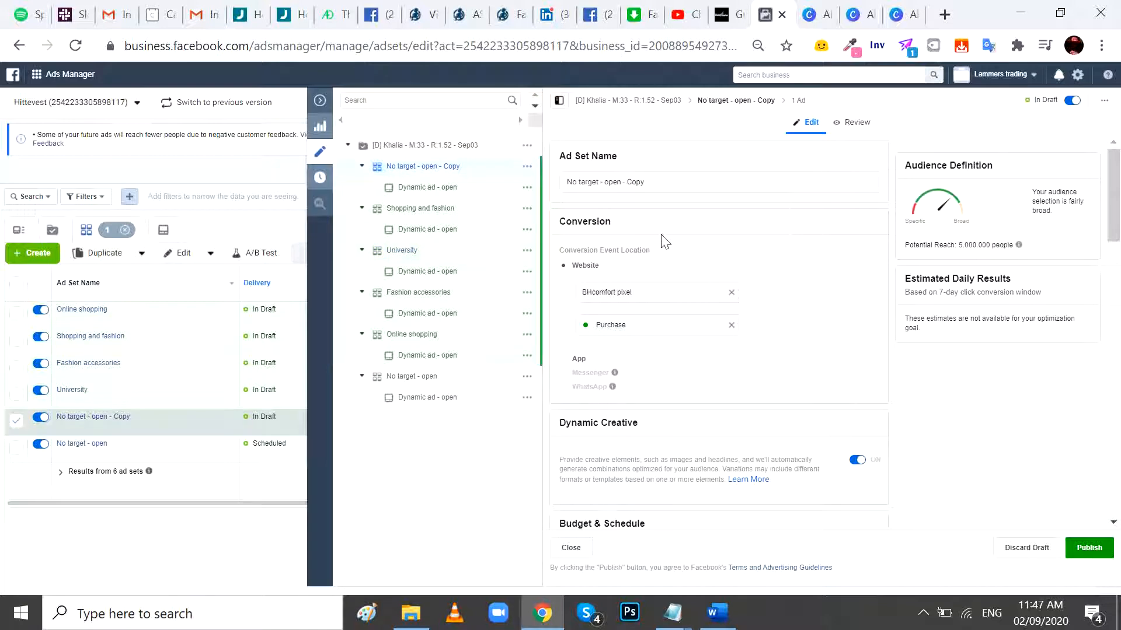
key("alt+Tab")
double_click(639, 154)
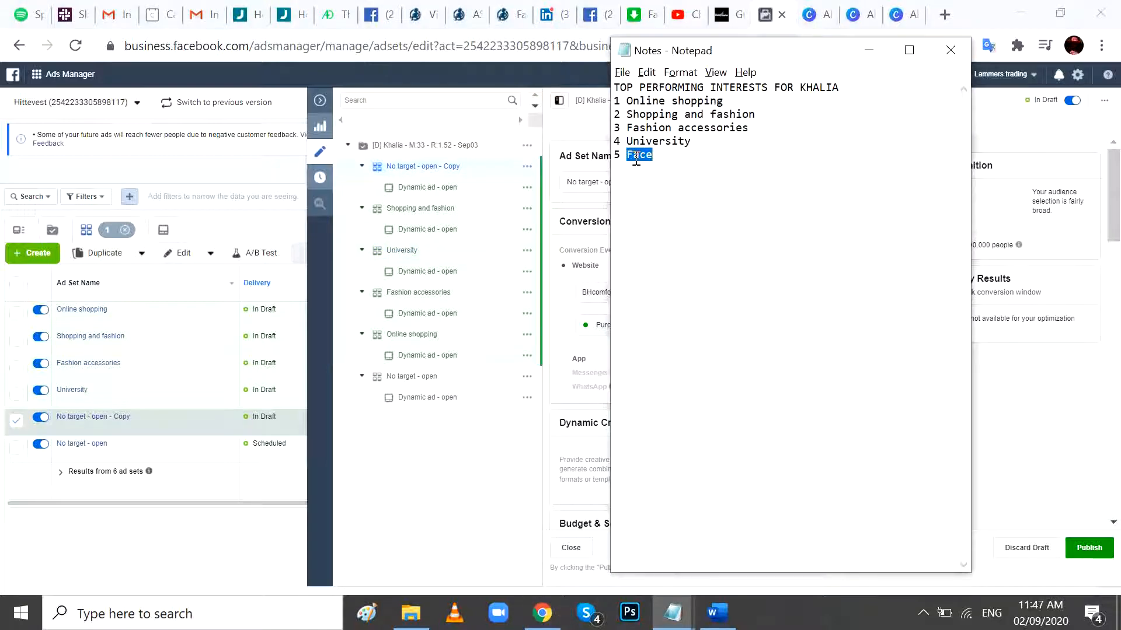
key("alt+Tab")
key("ctrl+a")
key("ctrl+v")
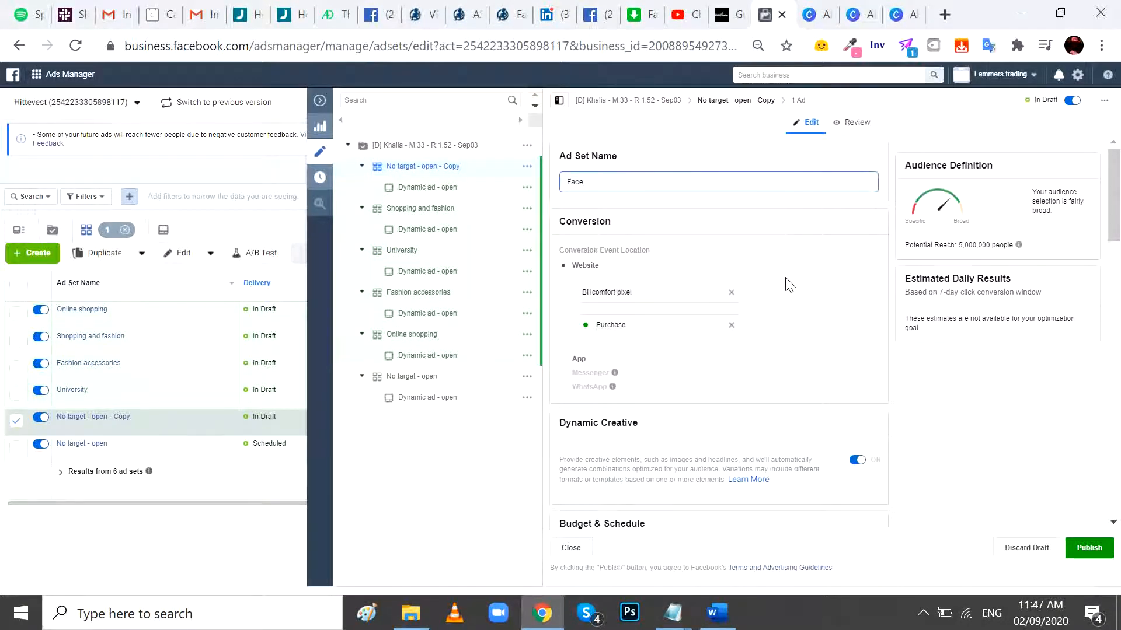
- Add the interest Face to the people included in the "Face" ad set's detailed targeting
scroll(789, 284, "down", 5)
scroll(789, 284, "down", 6)
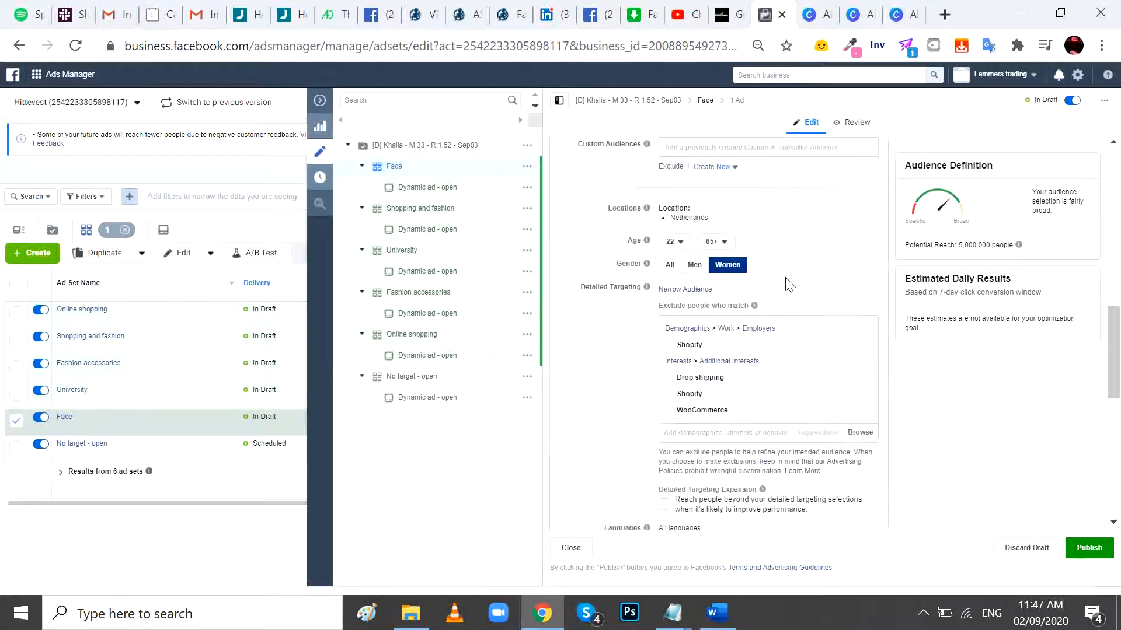
left_click(698, 290)
left_click(701, 308)
key("ctrl+v")
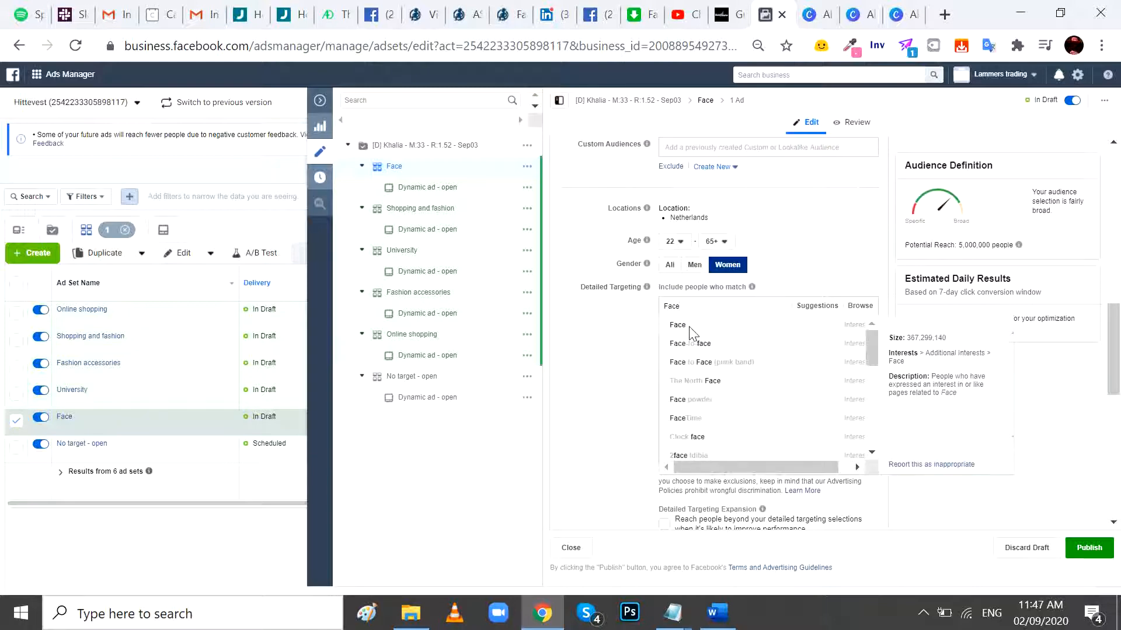
left_click(750, 325)
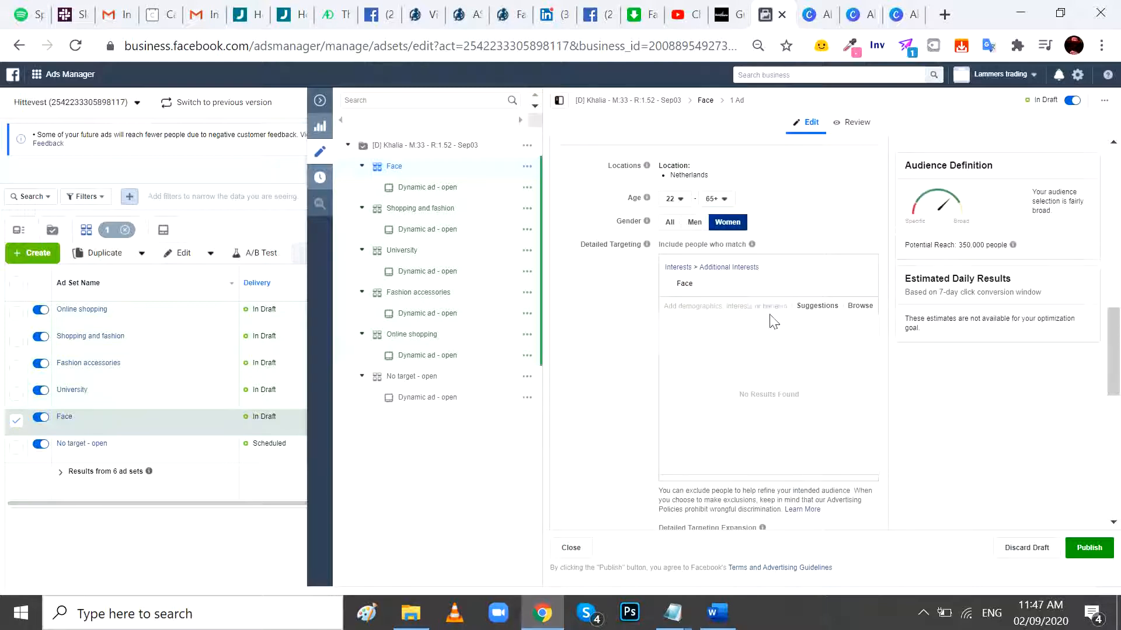
- Add the suggested interest Online shopping to the "Face" ad set's detailed targeting and remove the interest Face
mouse_move(828, 295)
left_click(808, 308)
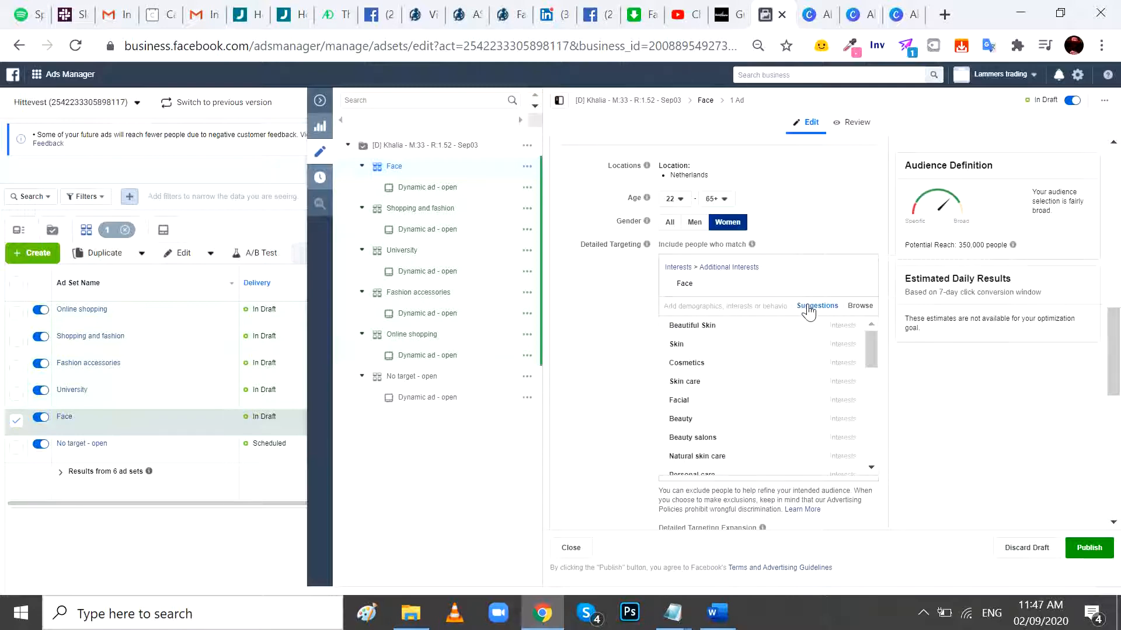
mouse_move(786, 350)
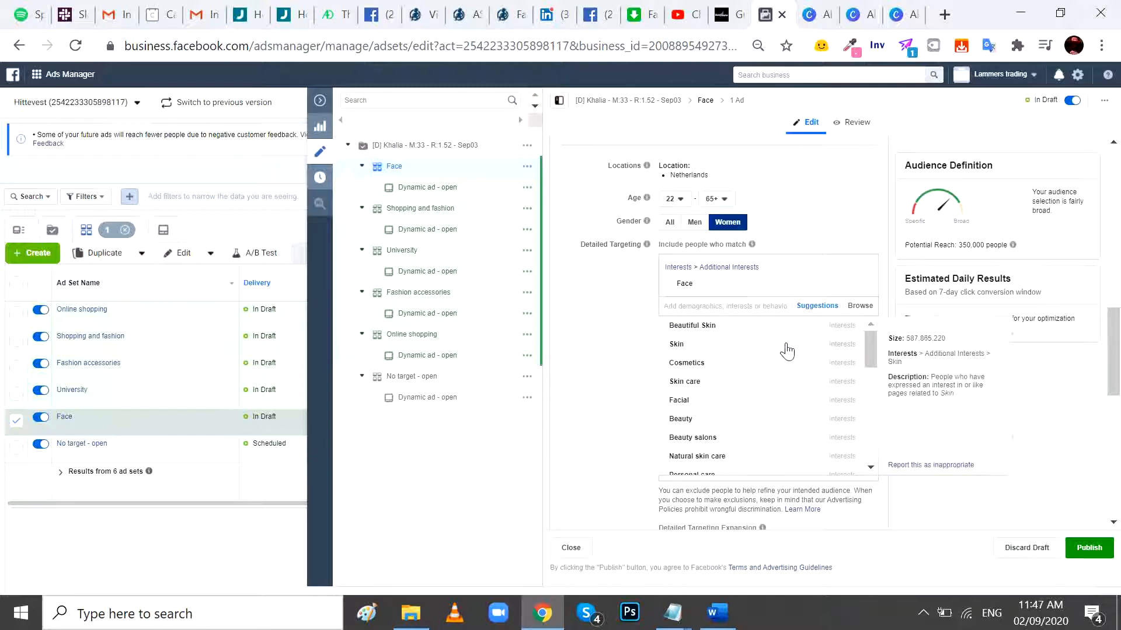
scroll(787, 350, "down", 2)
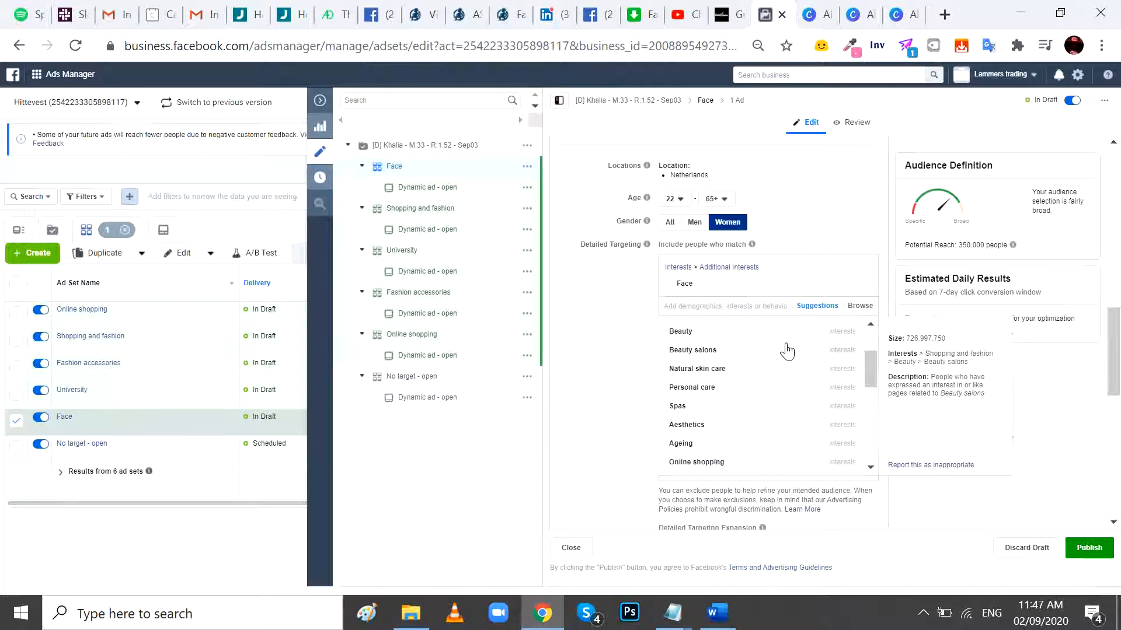
left_click(713, 462)
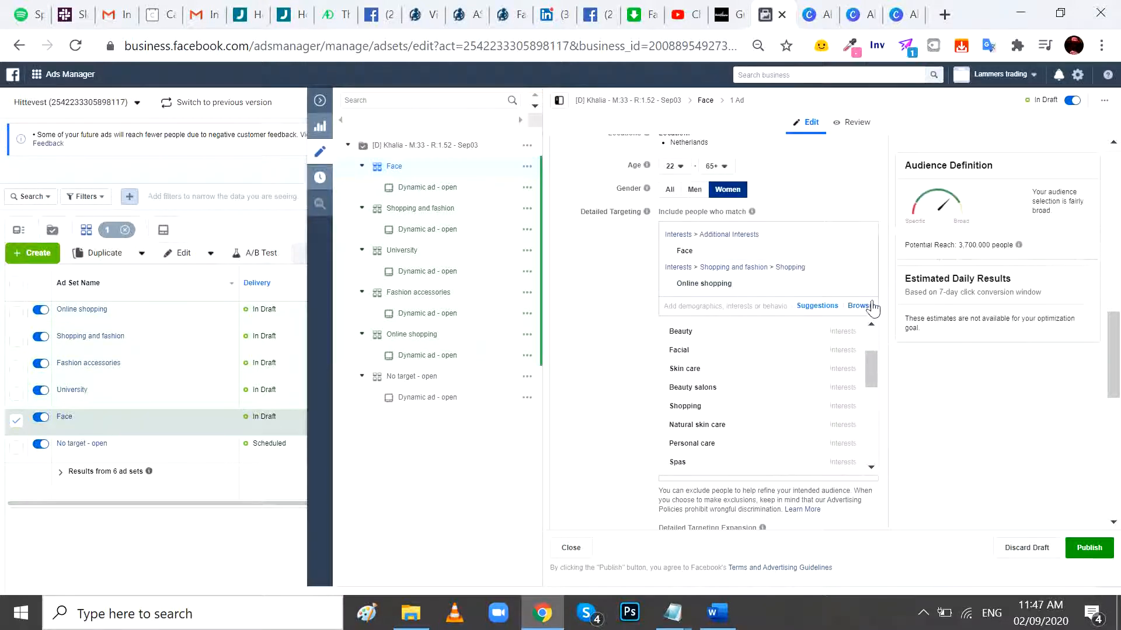
left_click(863, 253)
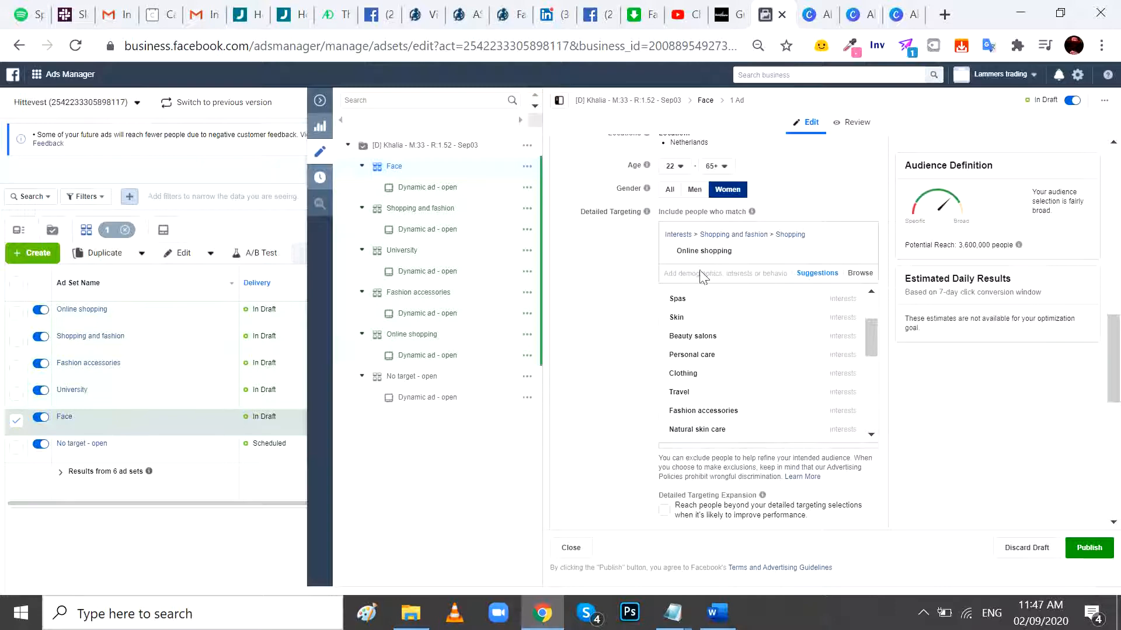
- Add the suggested interest Shopping to the "Face" ad set's detailed targeting and remove Online shopping
mouse_move(705, 261)
scroll(757, 329, "up", 3)
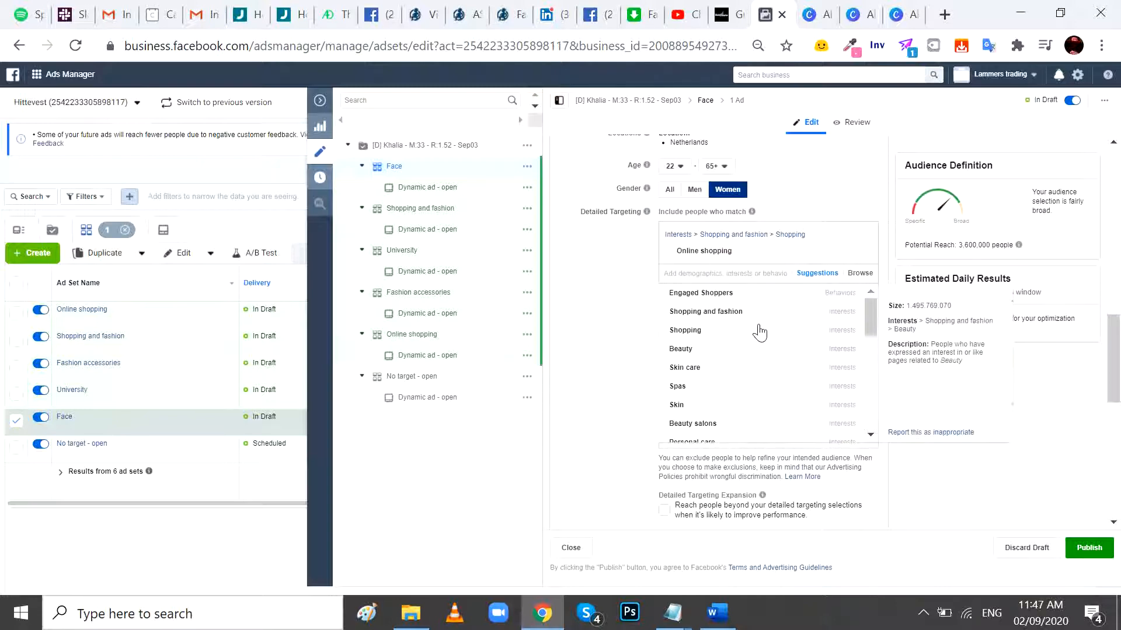
left_click(689, 331)
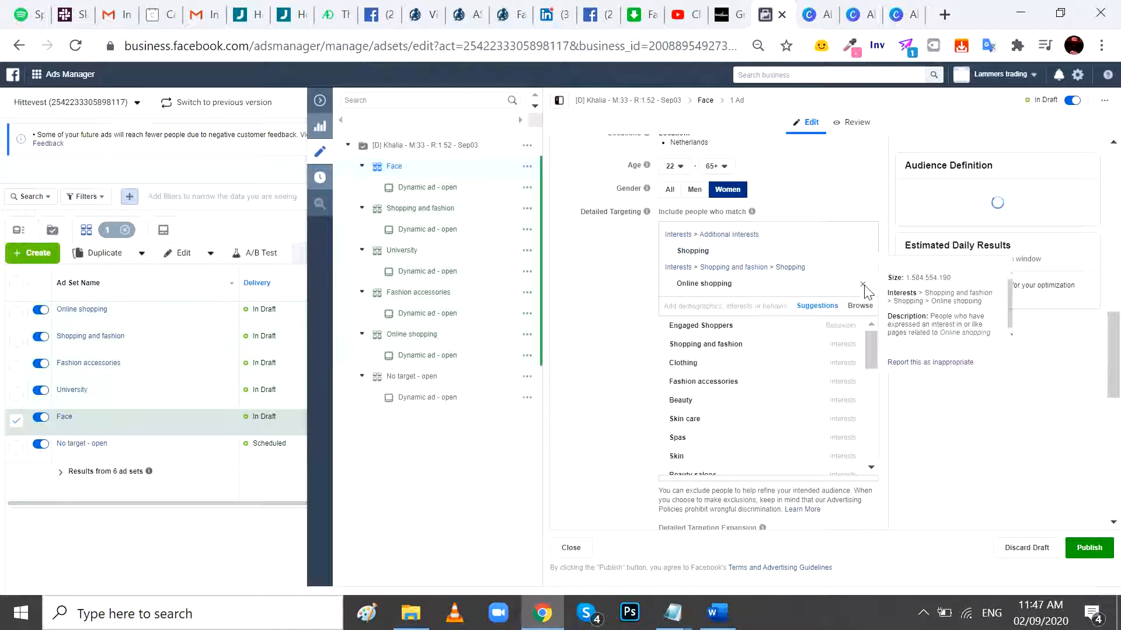
left_click(862, 285)
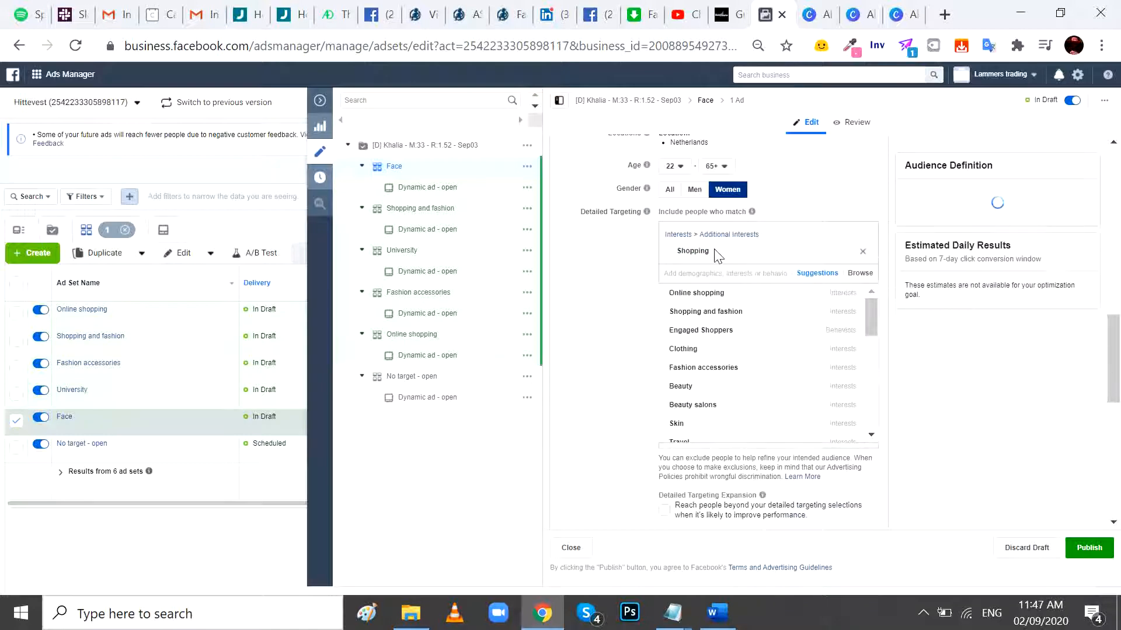
- Rename the "Face" ad set "Shopping" and close the ad set editor
left_click_drag(718, 252, 674, 252)
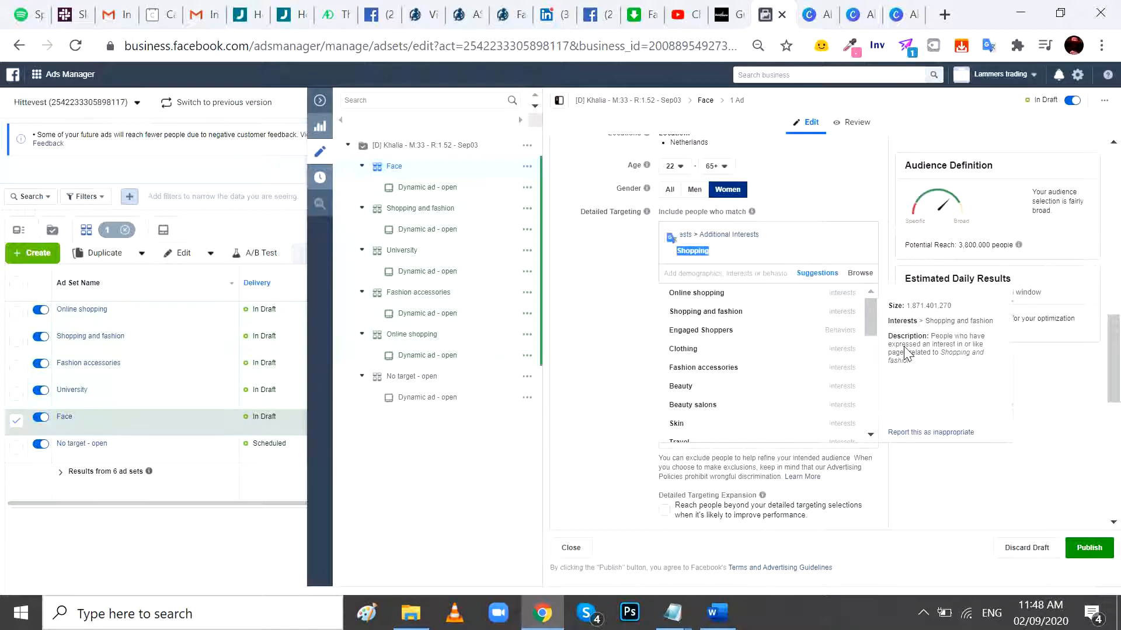
left_click_drag(1114, 354, 1112, 169)
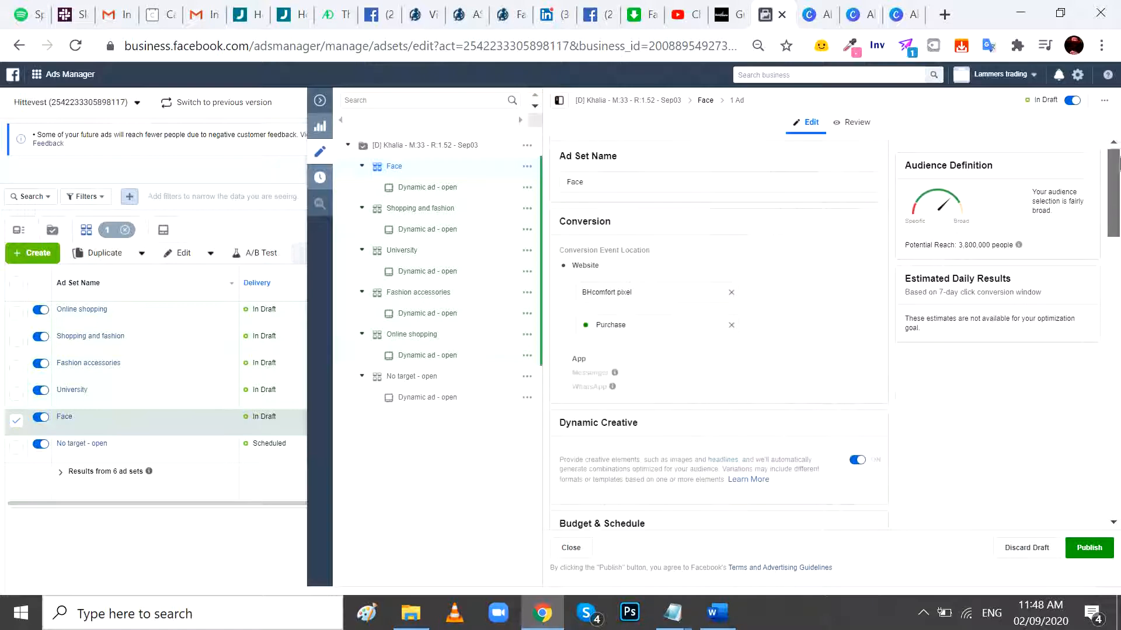
left_click(595, 181)
double_click(596, 181)
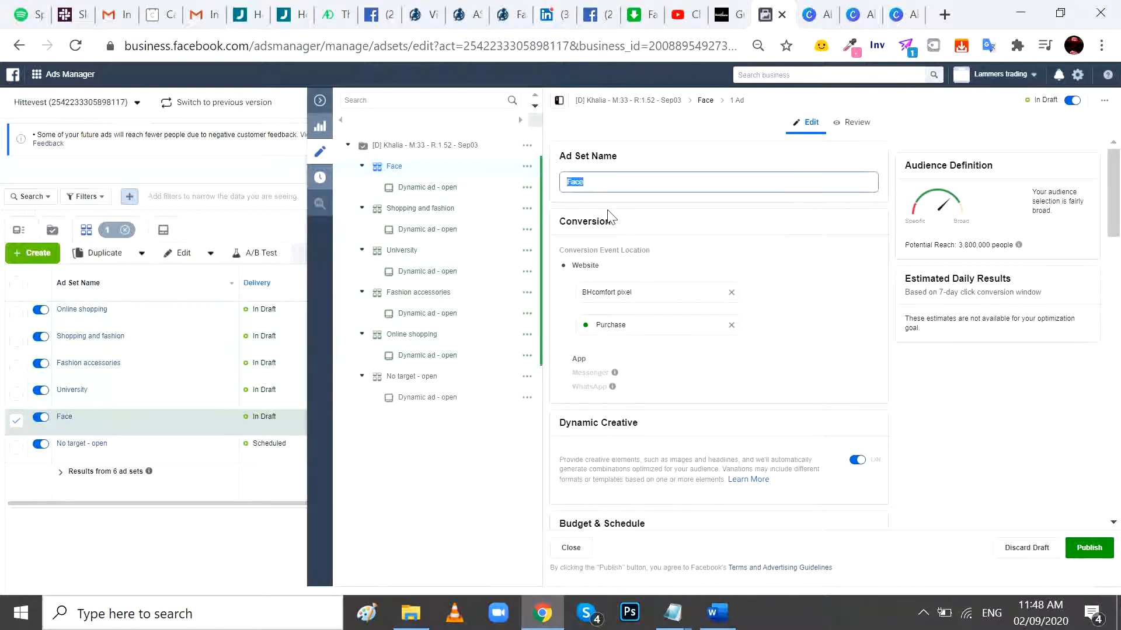
type("Shopping")
left_click(729, 251)
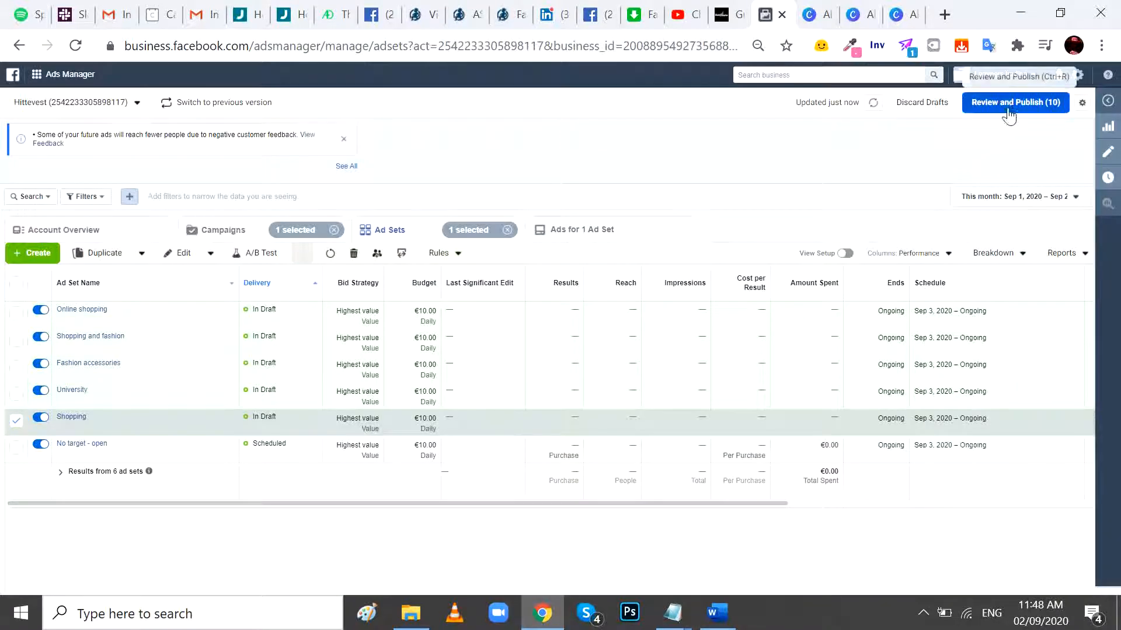
- Review and publish all draft ad sets and ads
left_click(1012, 104)
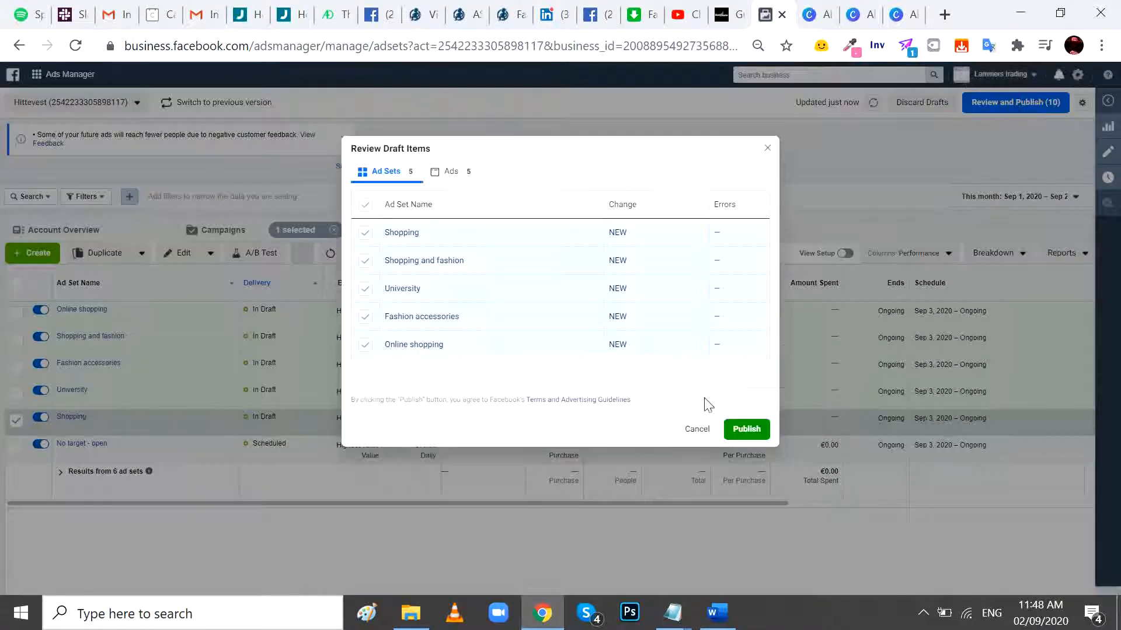
left_click(746, 429)
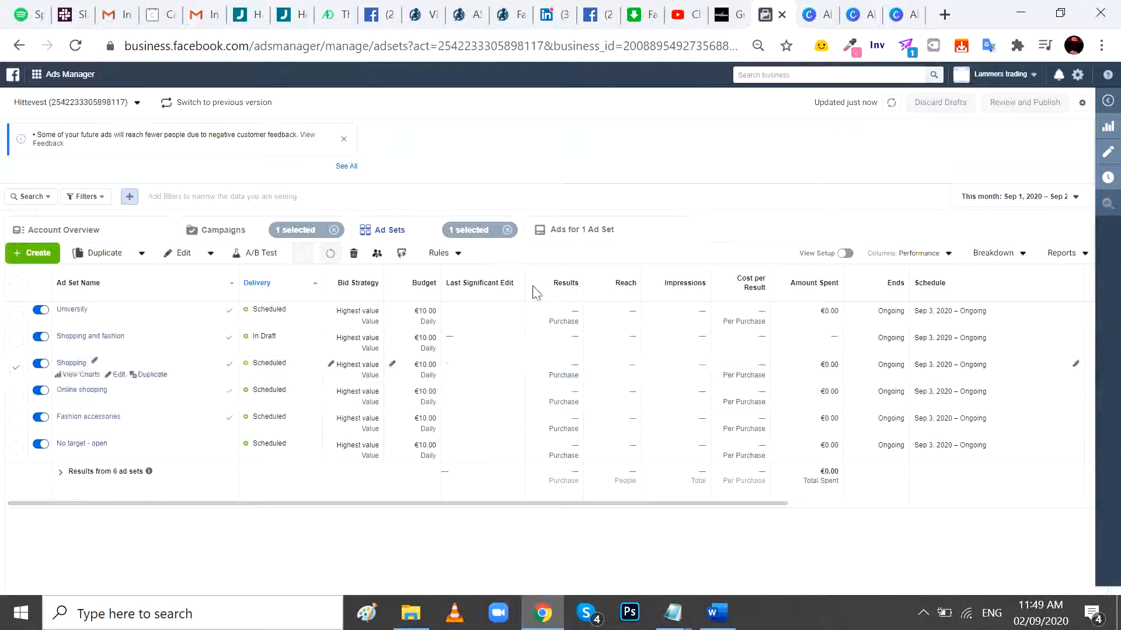
- Switch to File Explorer, view the creative image t1 in the KHALIA folder, close it and return to Ads Manager
left_click(411, 613)
double_click(996, 307)
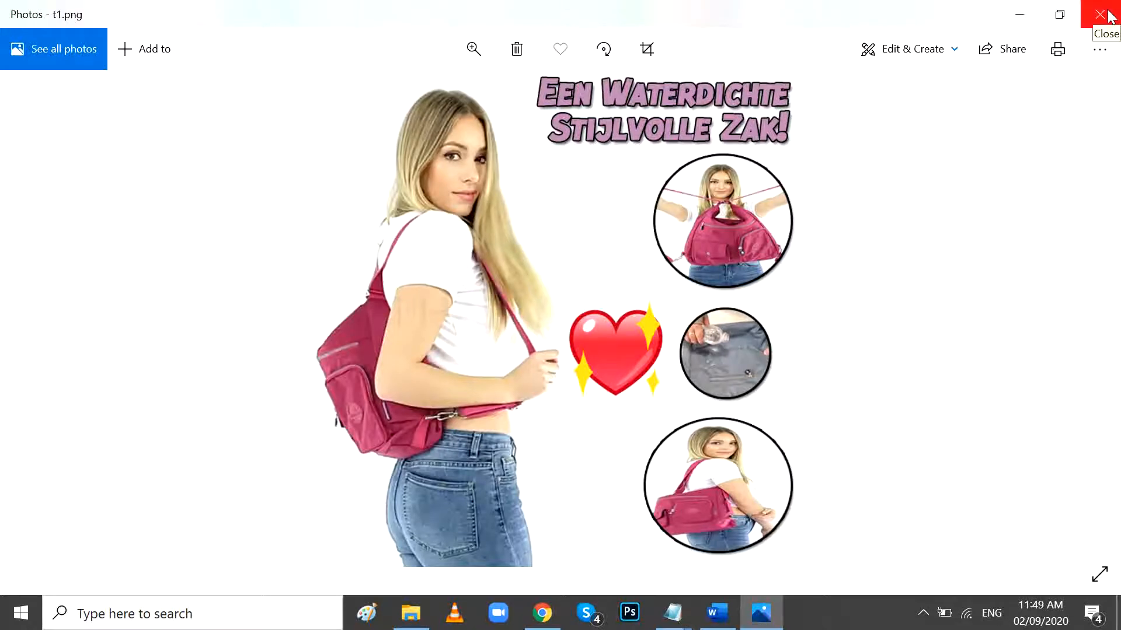
left_click(1108, 16)
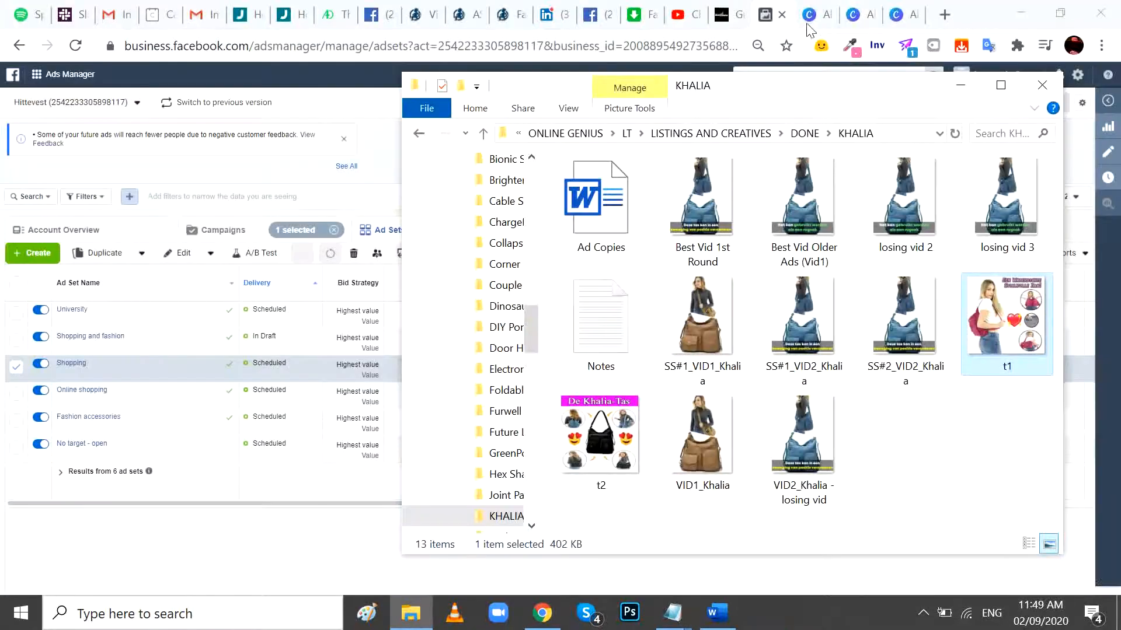
left_click(770, 5)
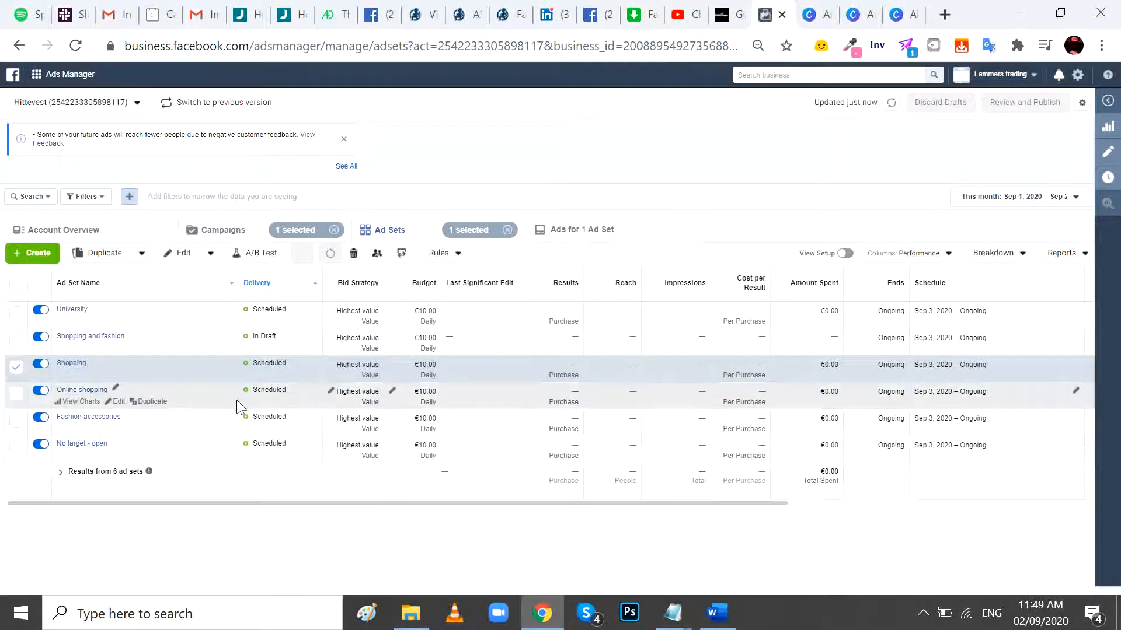
- Select all ad sets of the Khalia campaign and break down their data by the dynamic creative asset Image, Video and Slideshow
left_click(224, 233)
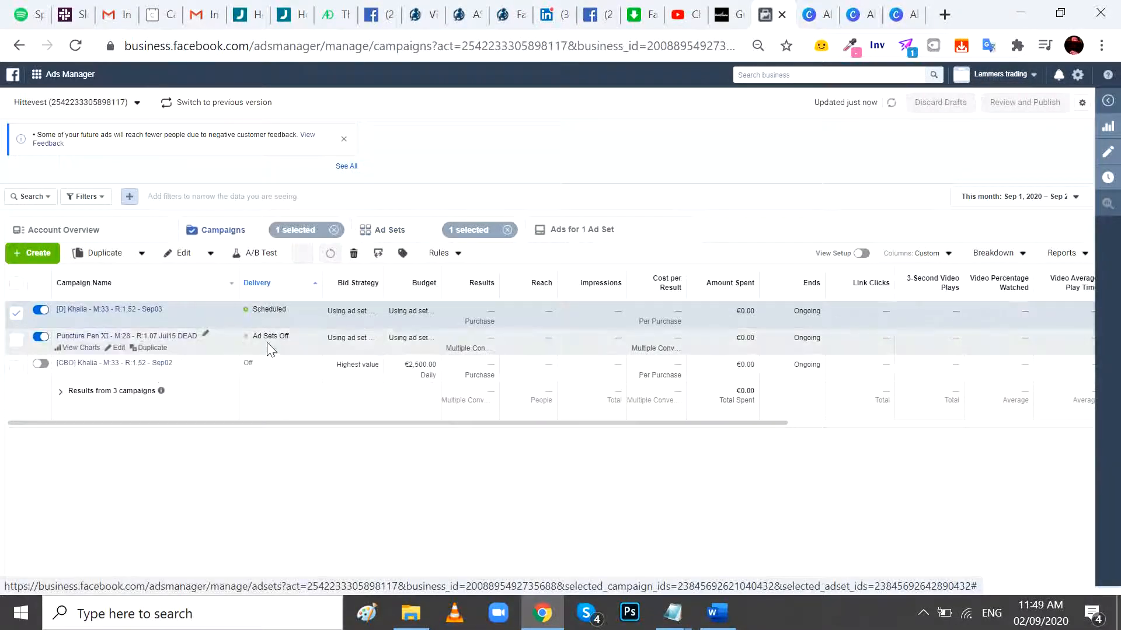
left_click(414, 233)
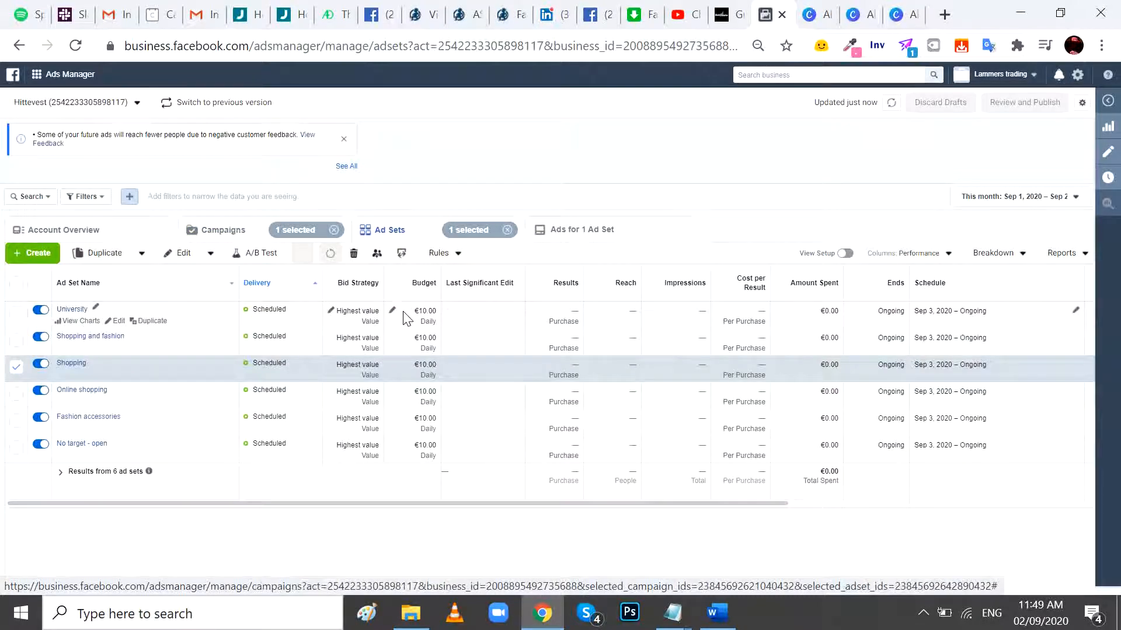
left_click(16, 283)
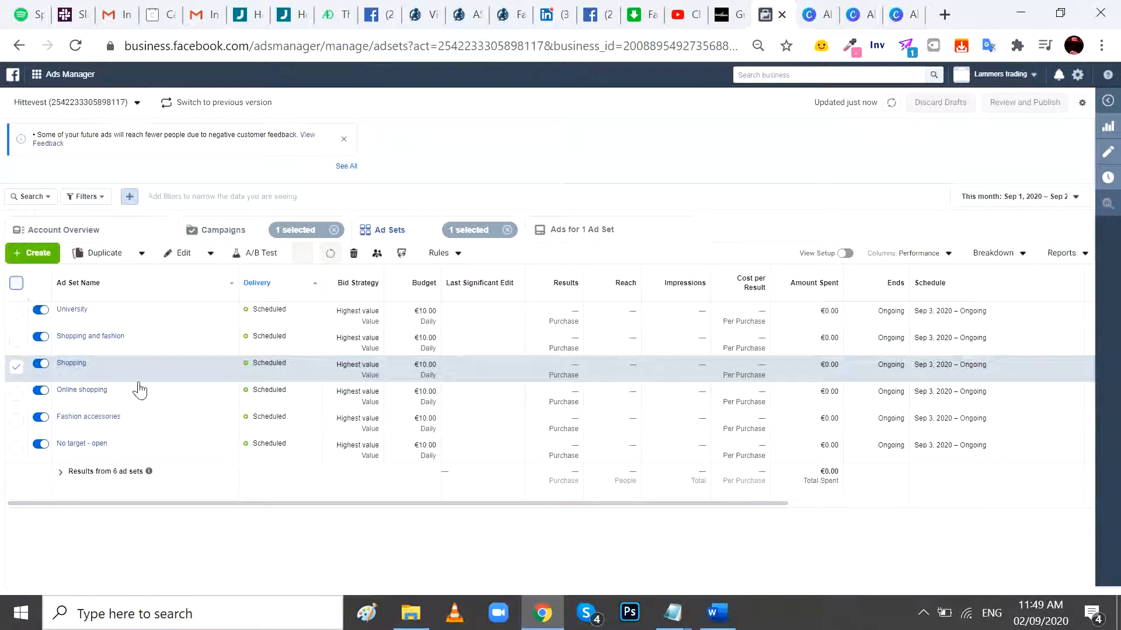
left_click(999, 255)
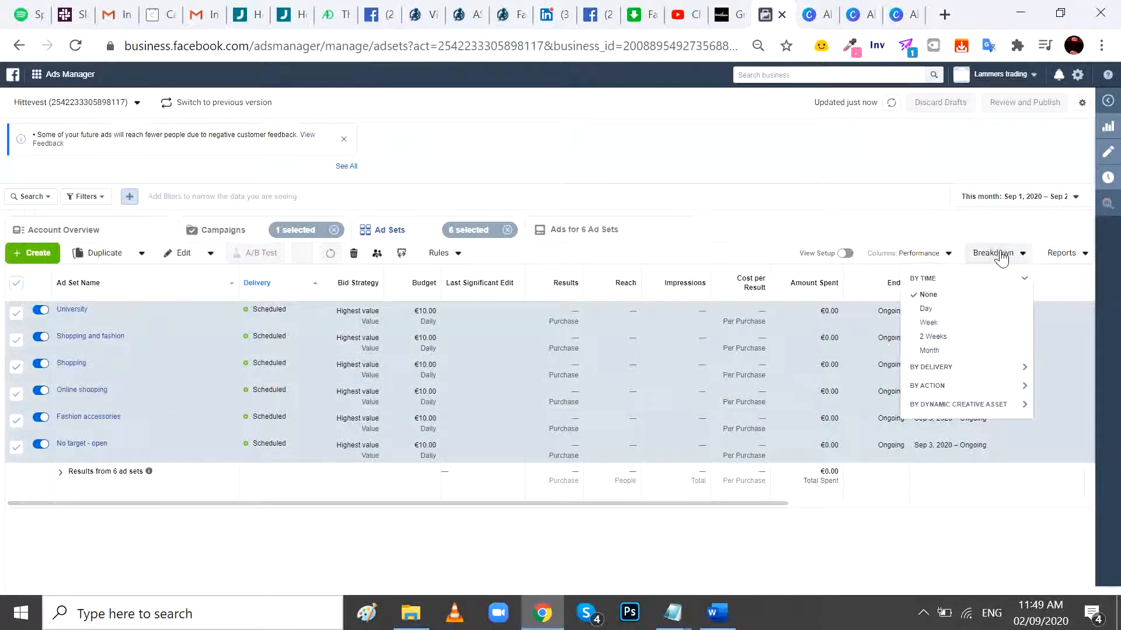
left_click(941, 405)
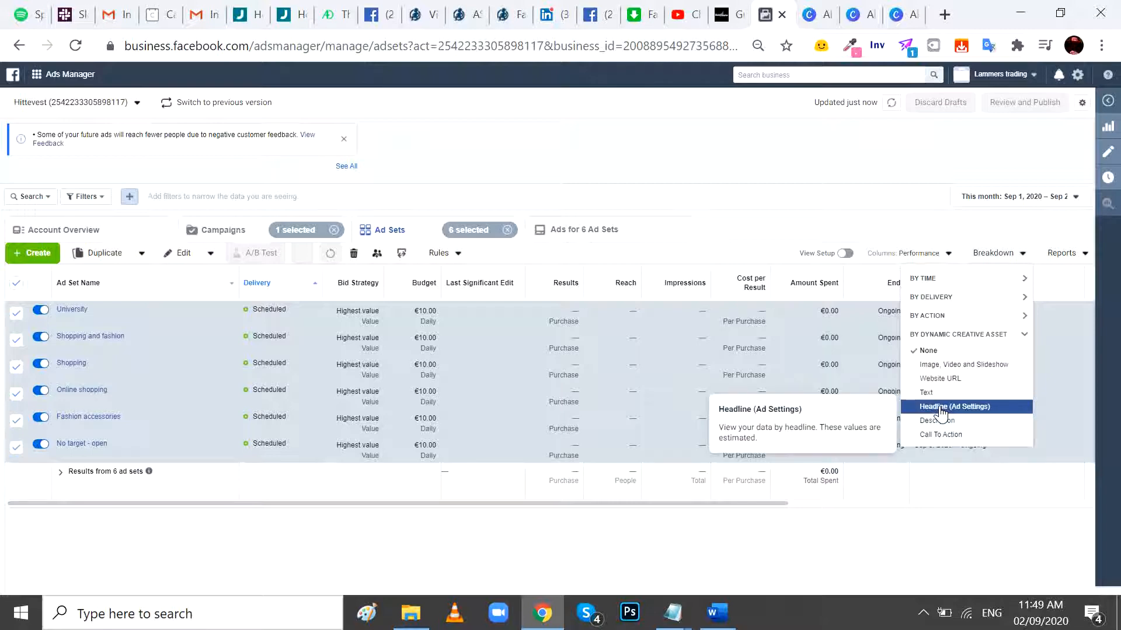
left_click(951, 365)
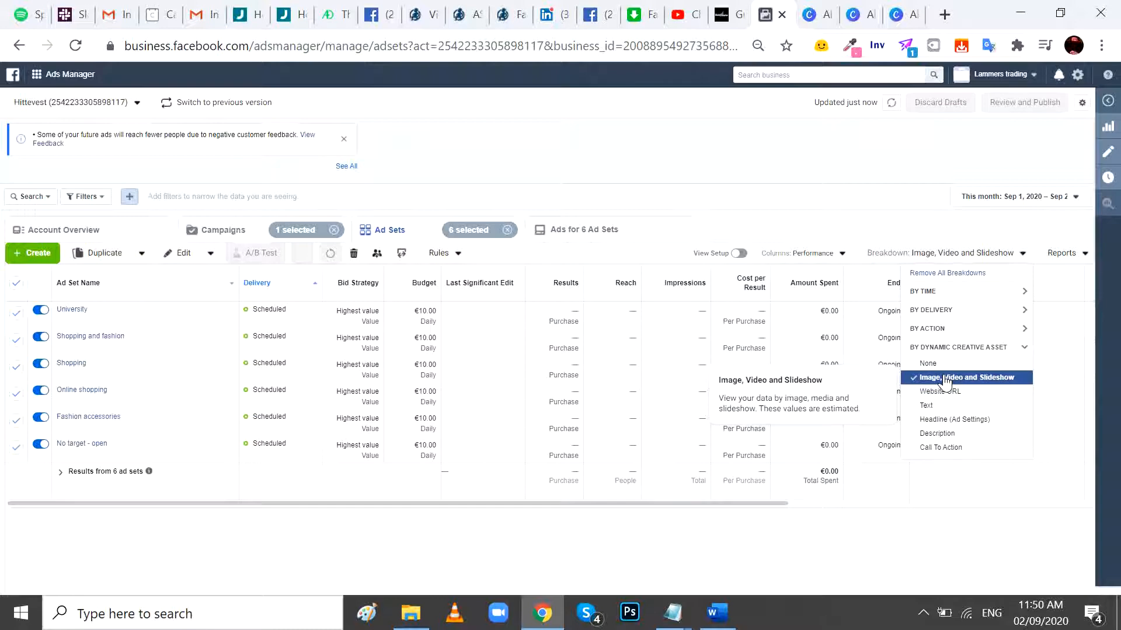
- Show the ads of the six selected ad sets, apply the Targeting Engagement column preset and return to the ad sets
left_click(594, 238)
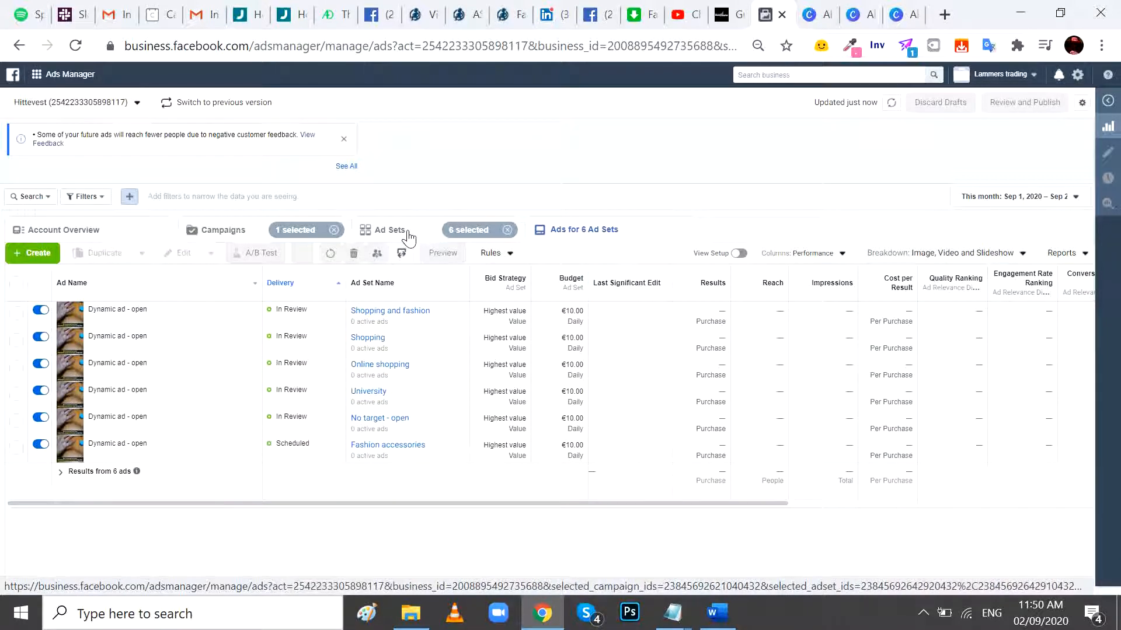
left_click(802, 252)
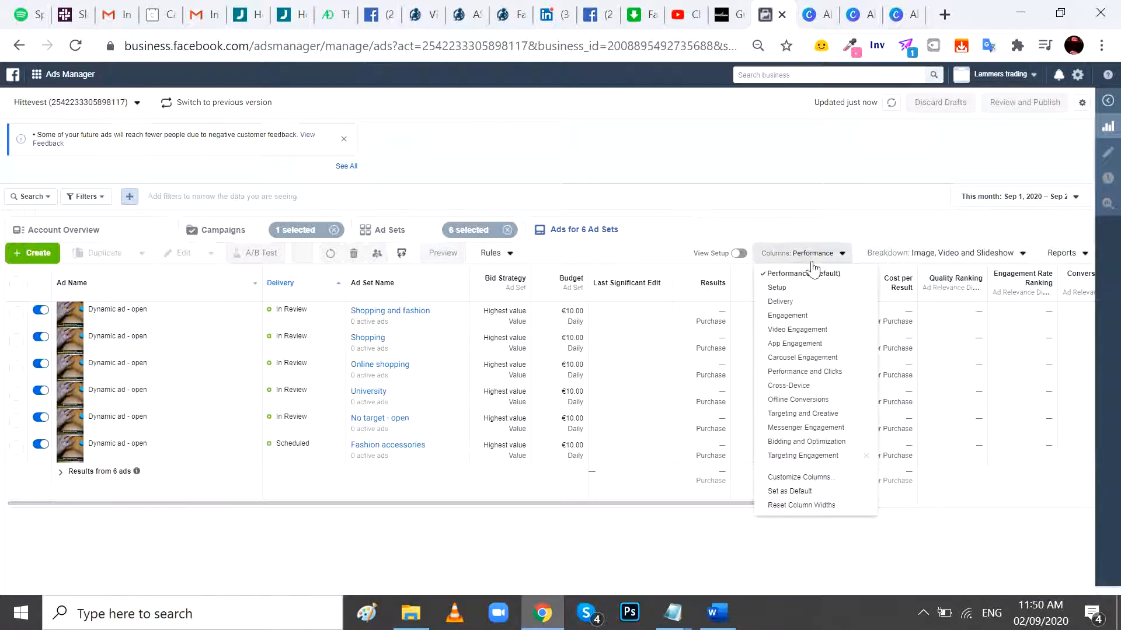
left_click(796, 458)
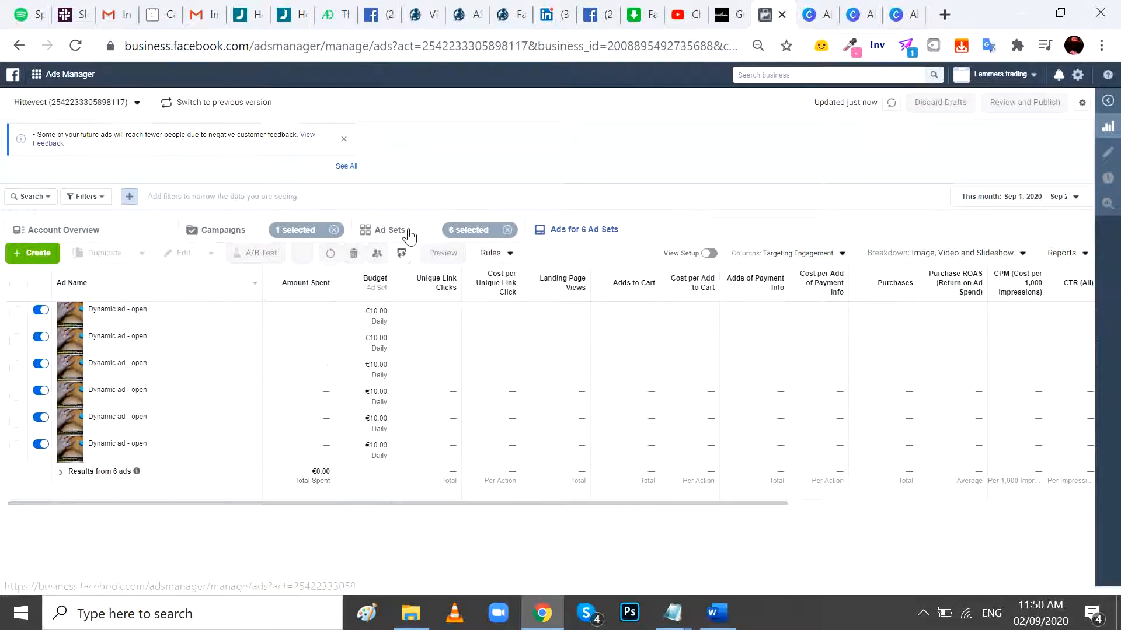
left_click(408, 232)
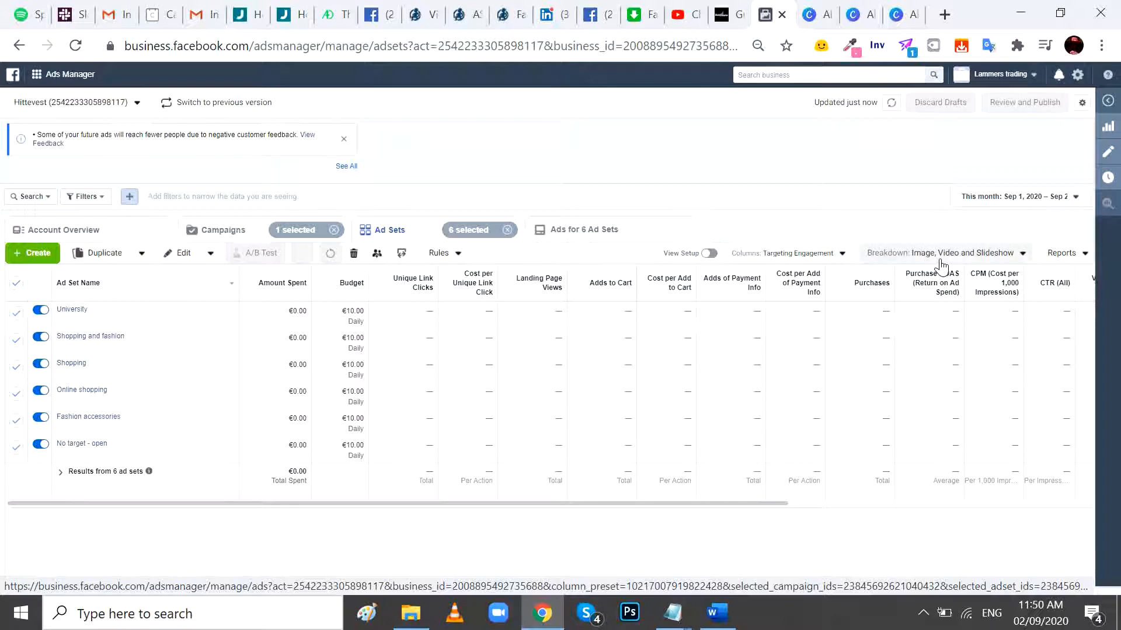
- Go back to the ads of the six ad sets and break down their data by the dynamic creative asset Text
left_click(545, 229)
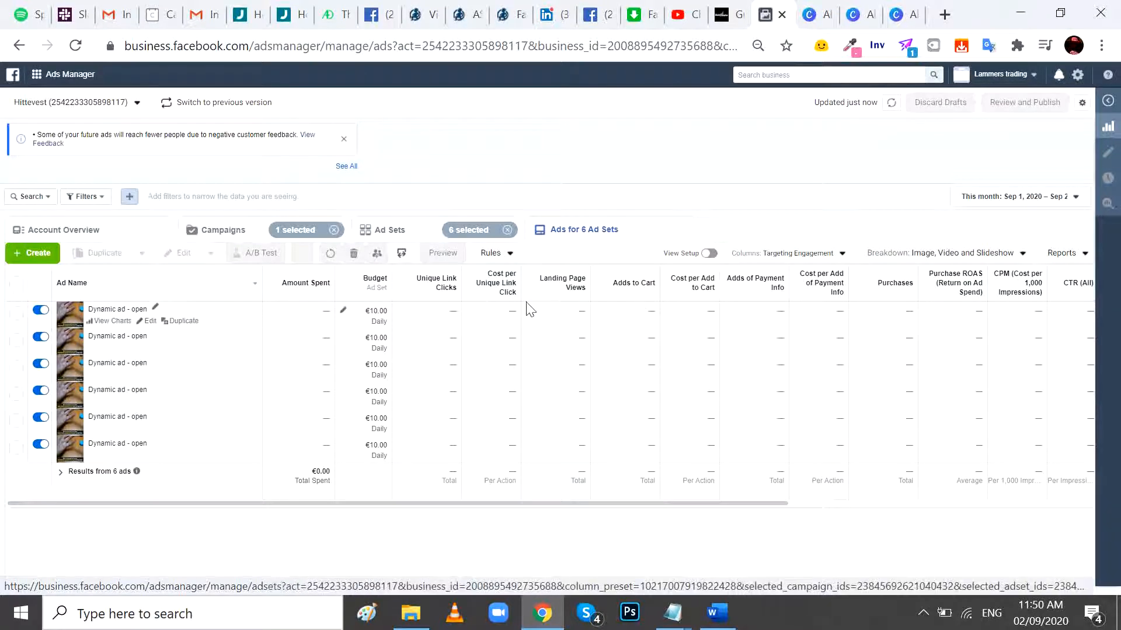
left_click(964, 252)
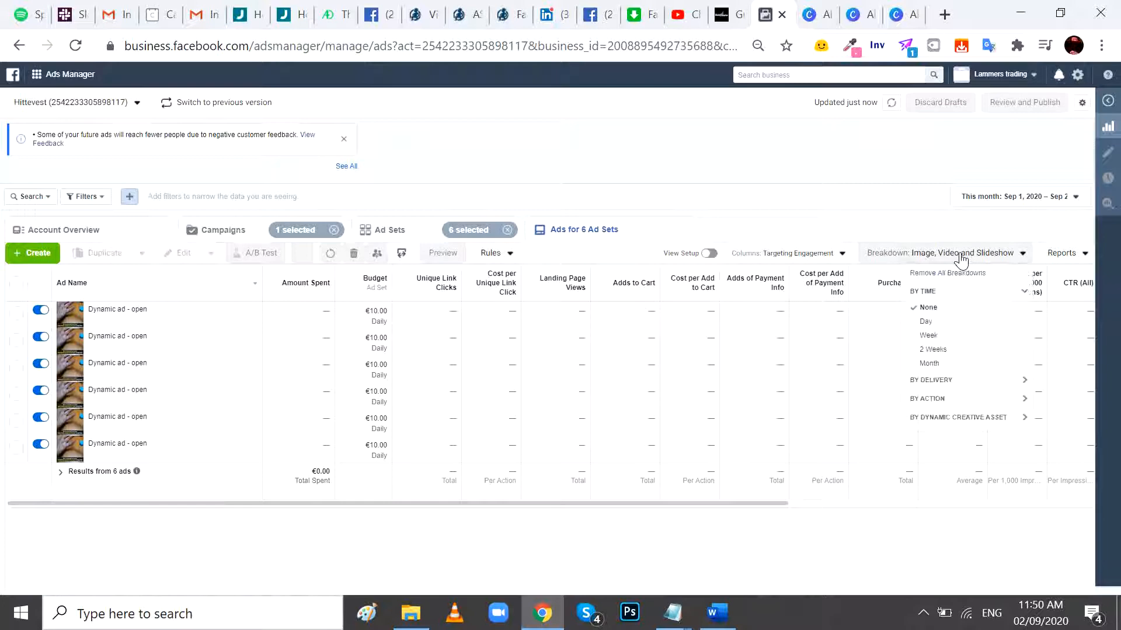
left_click(963, 418)
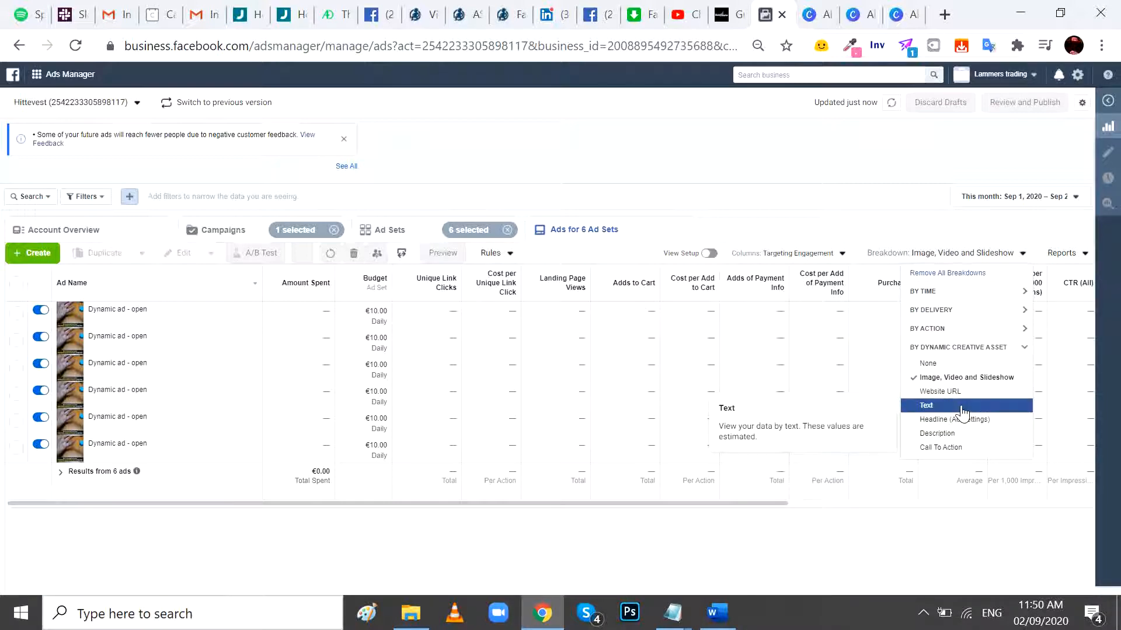
left_click(962, 406)
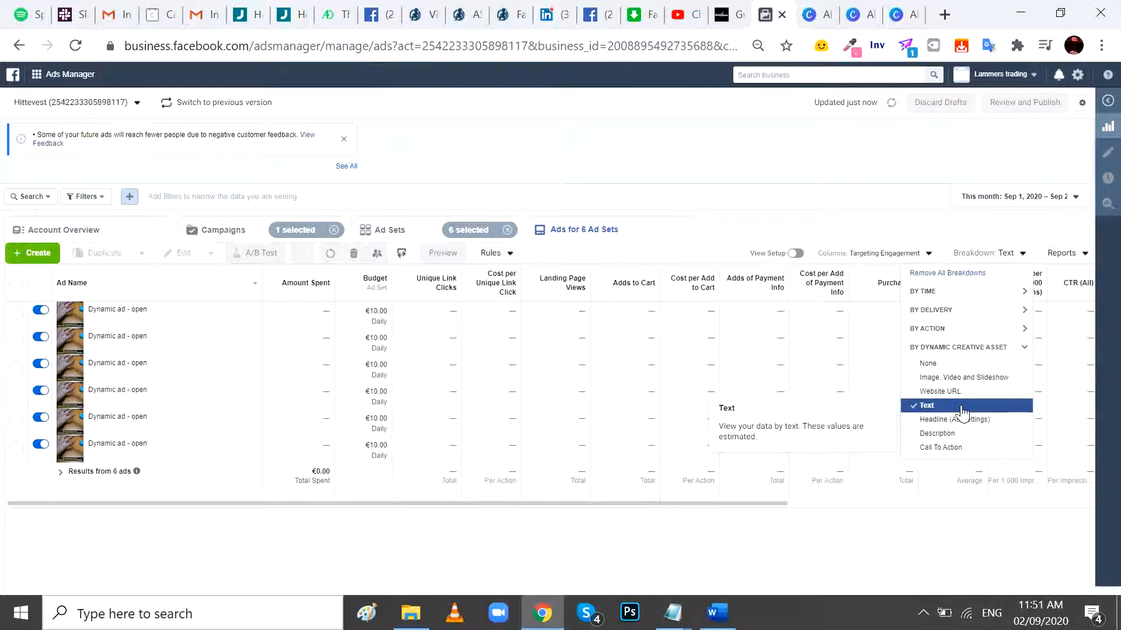
- Return to the ad sets, review the available dynamic creative asset breakdowns such as Call To Action, and close the list
left_click(398, 233)
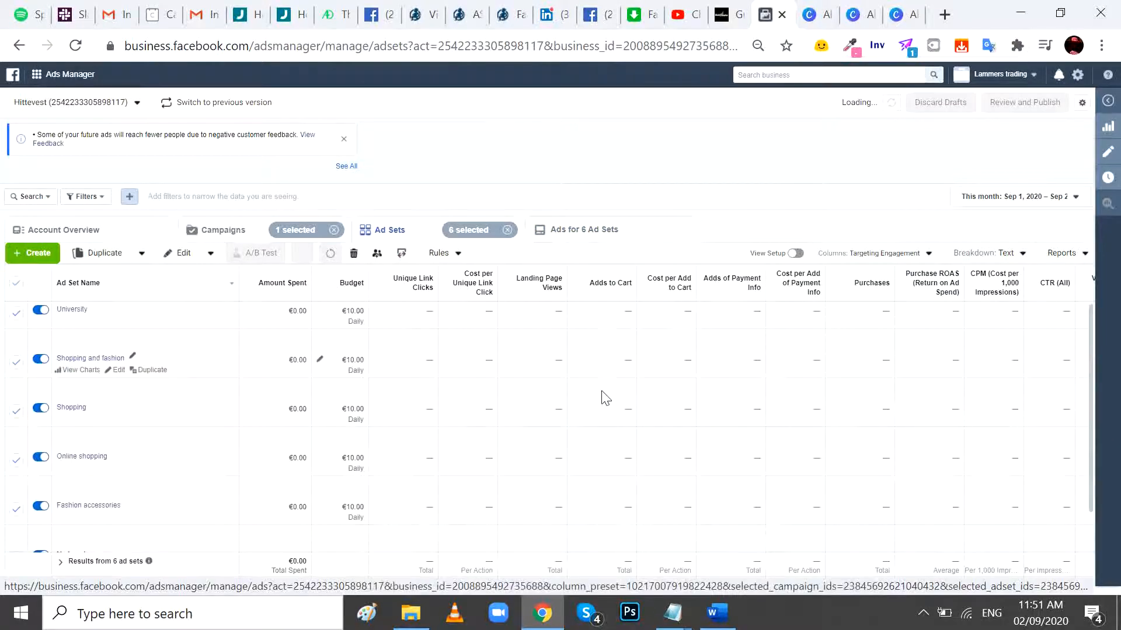
left_click(993, 253)
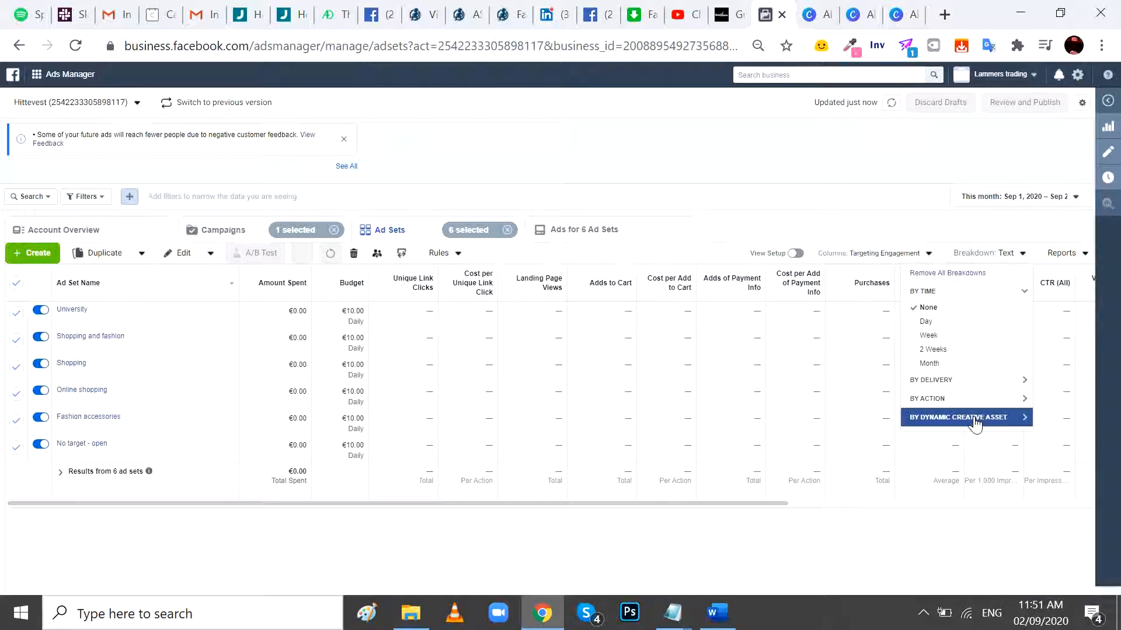
left_click(976, 418)
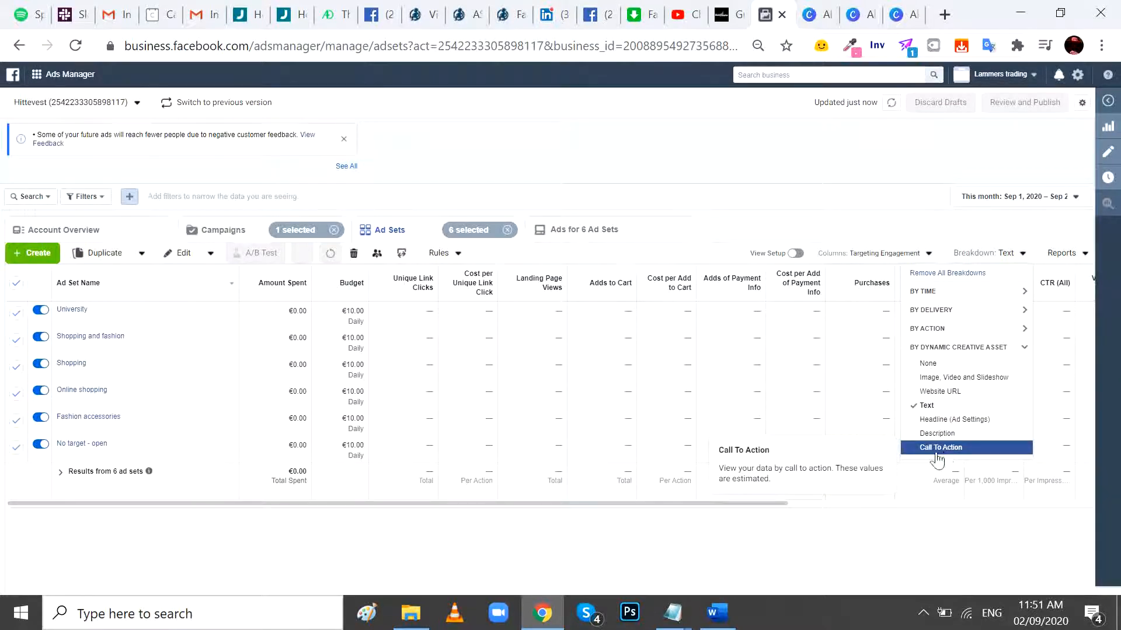
left_click(381, 527)
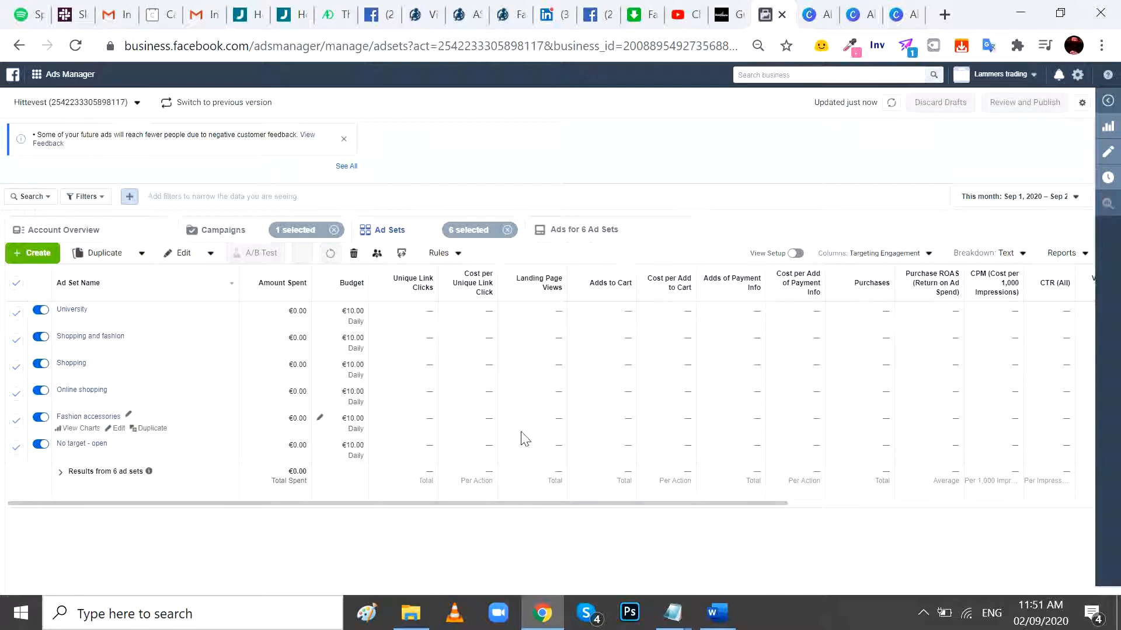
left_click(922, 613)
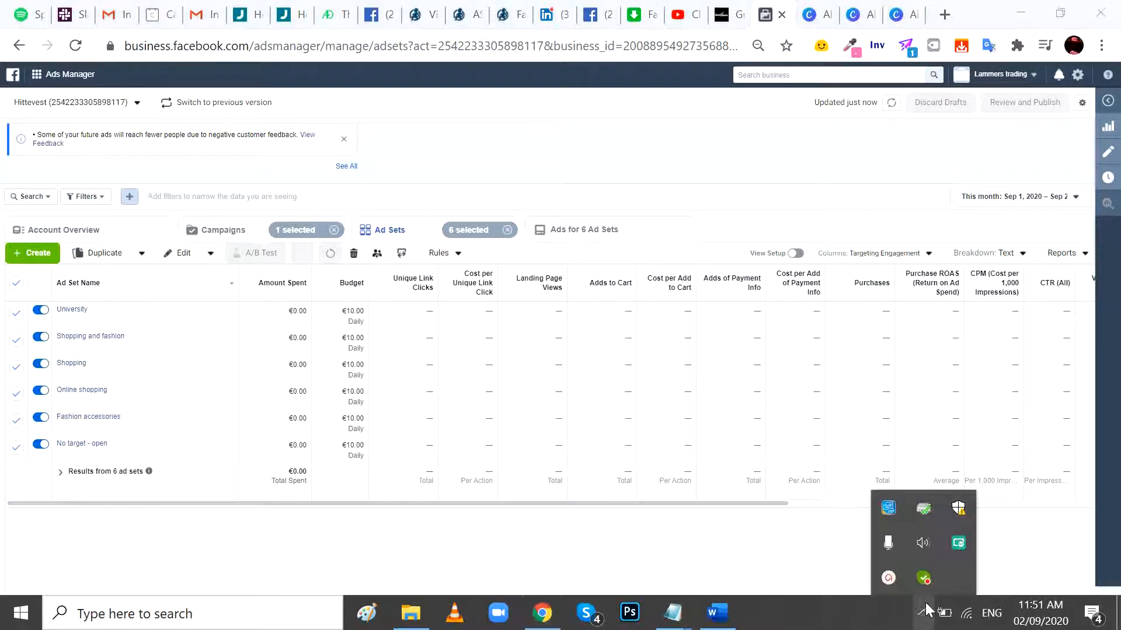